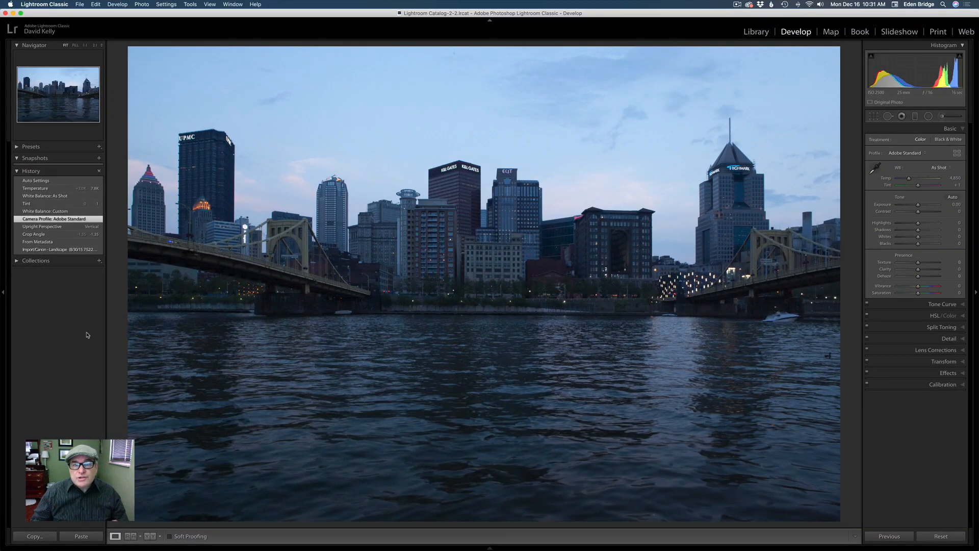
Compare the imported photo with its Camera Profile: Adobe Standard history state, keep the latter, and warm the temperature to 6,962.
left_click(66, 251)
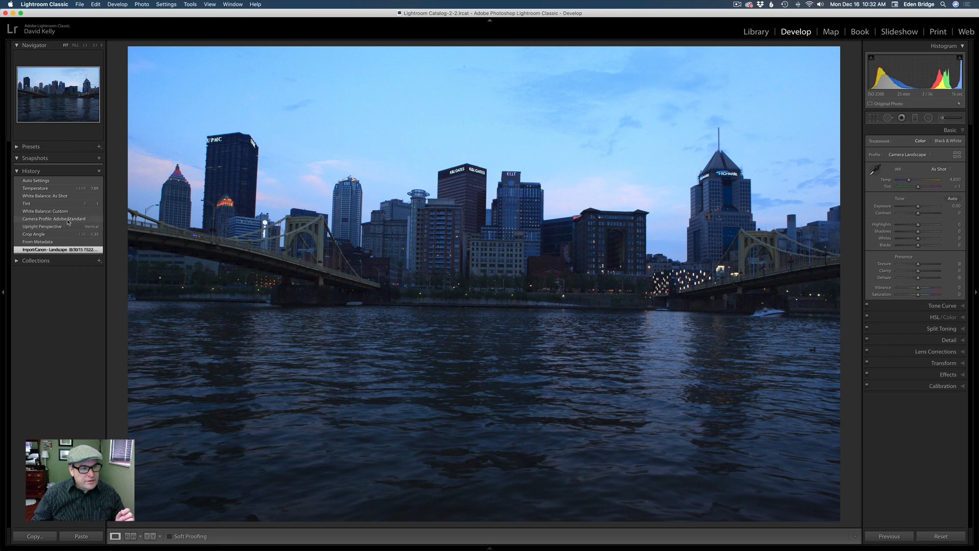
left_click(68, 221)
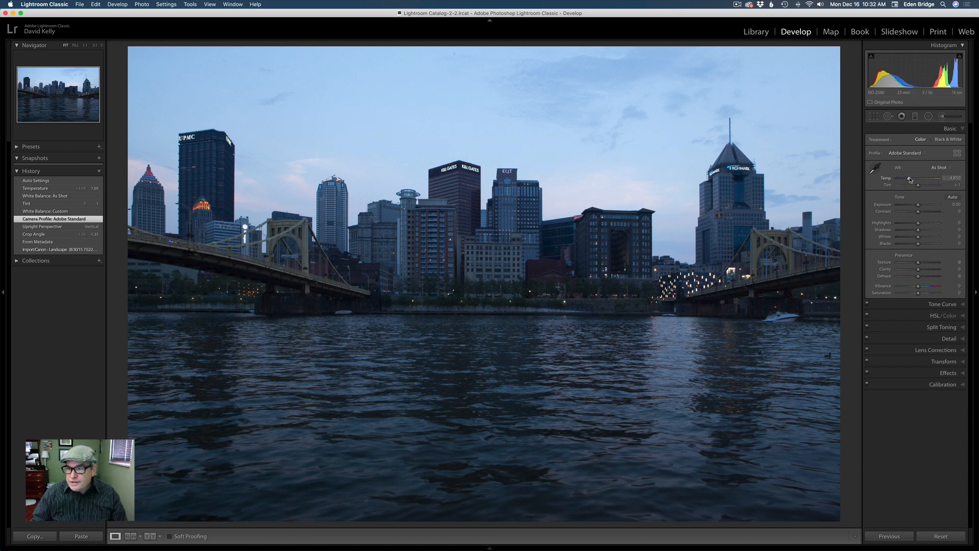
left_click_drag(910, 179, 920, 180)
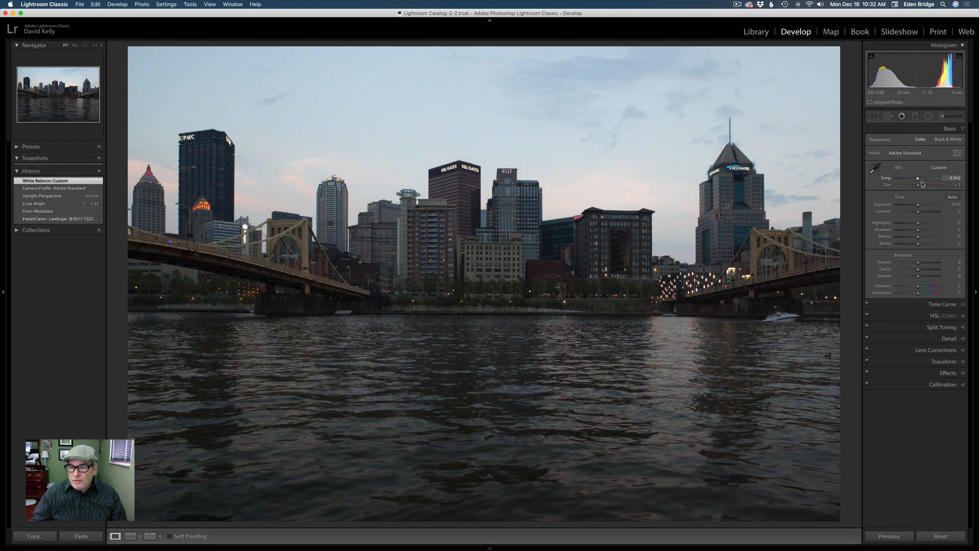
Apply automatic tone to the skyline photo and refine it with Exposure +0.25, Contrast +13 and Dehaze +12.
left_click(952, 198)
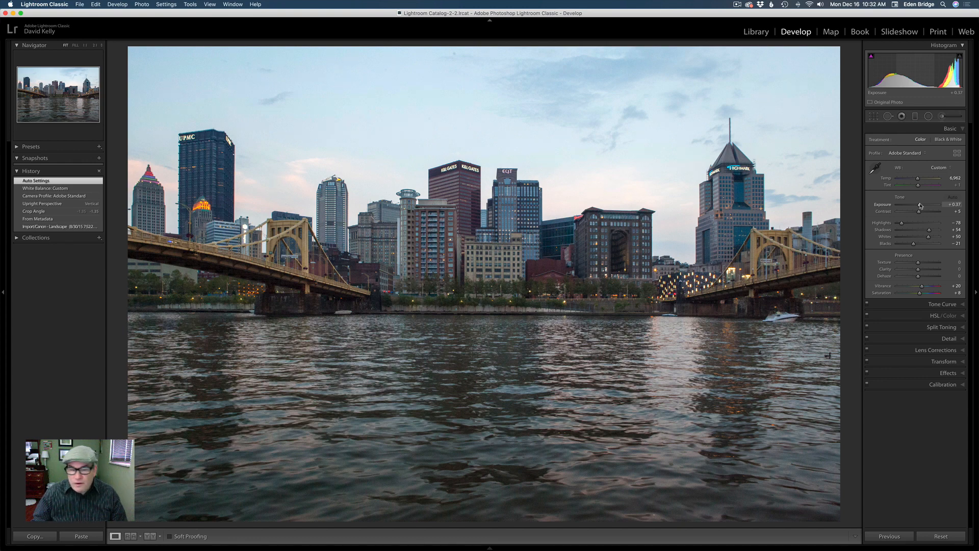
left_click_drag(921, 205, 919, 205)
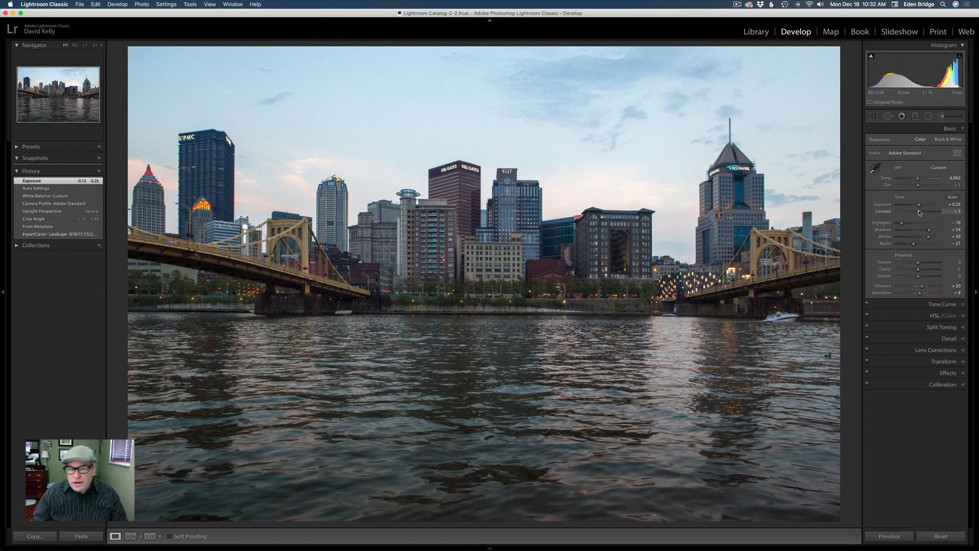
left_click_drag(920, 212, 920, 213)
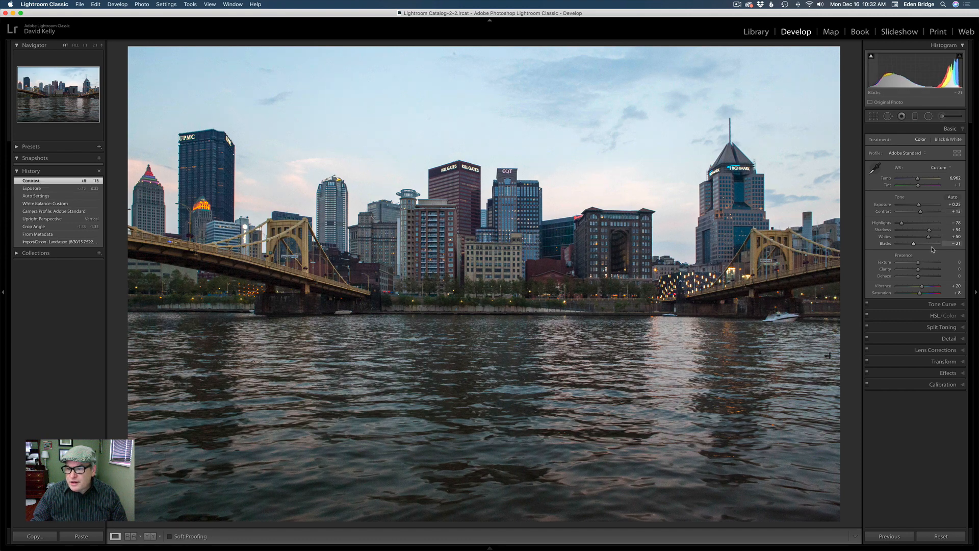
left_click_drag(918, 275, 922, 277)
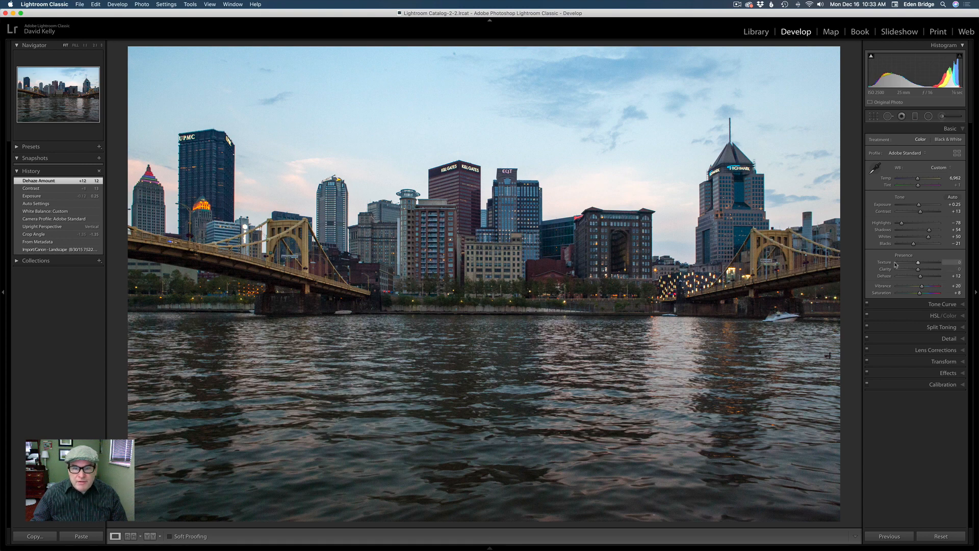
Enable chromatic aberration removal and lens profile corrections for the photo.
left_click(952, 338)
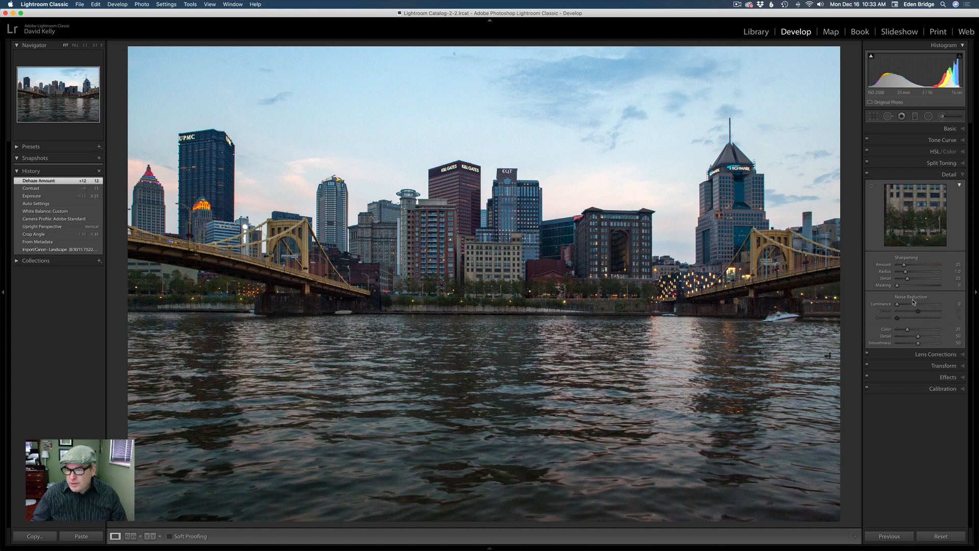
left_click(945, 355)
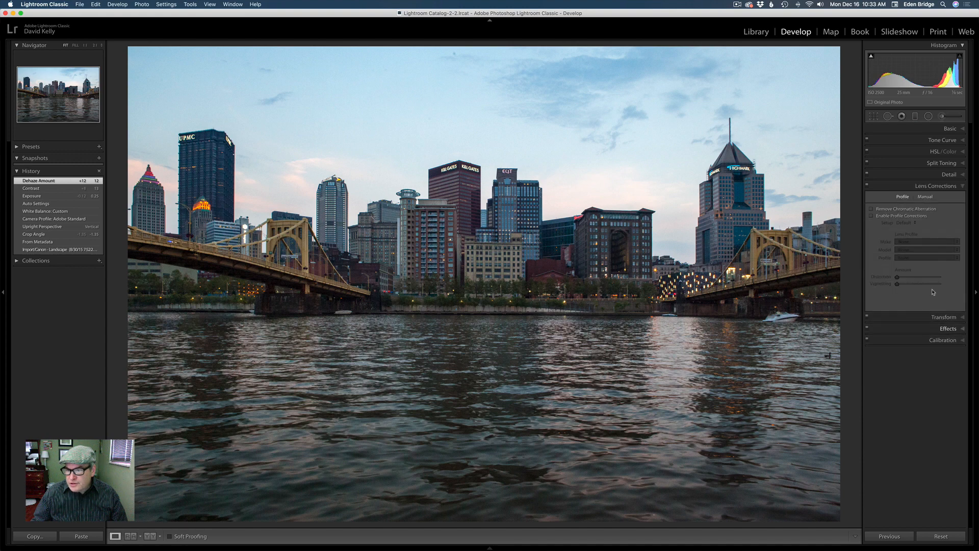
left_click(871, 209)
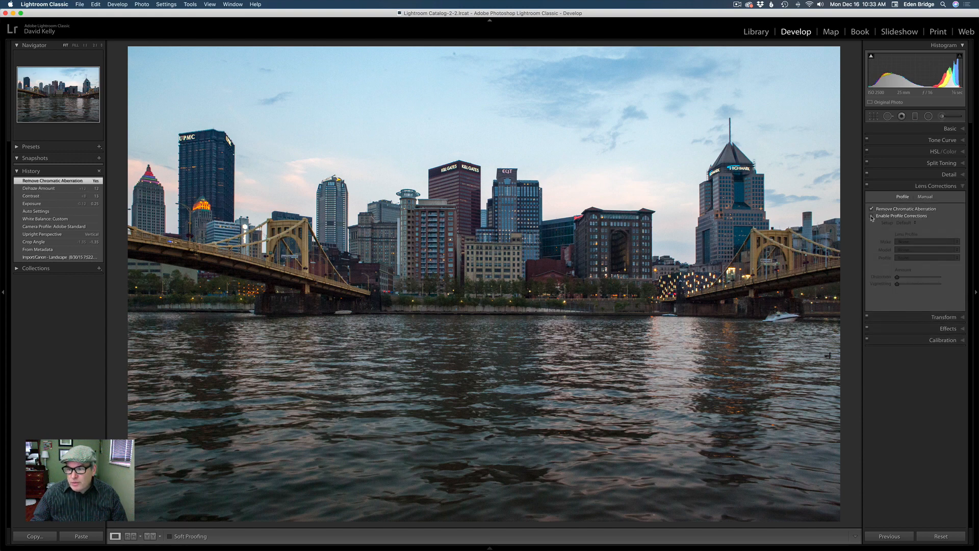
left_click(872, 217)
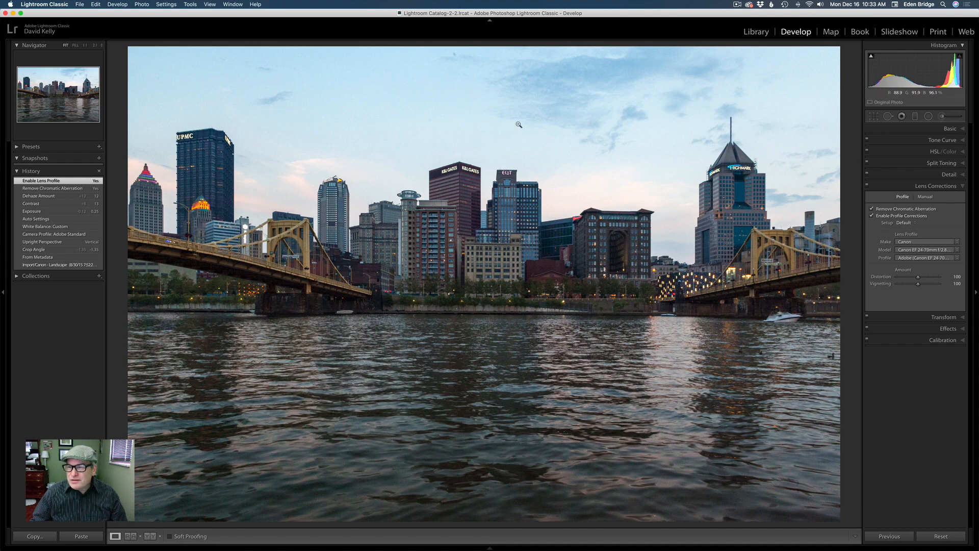
Open the photo in Adobe Photoshop 2020 for editing and duplicate its Background layer.
right_click(516, 145)
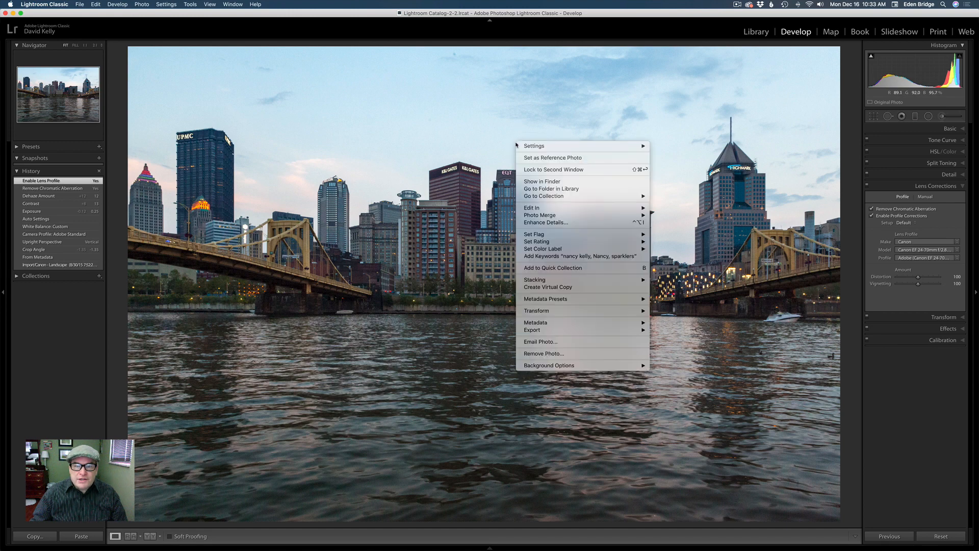
mouse_move(602, 207)
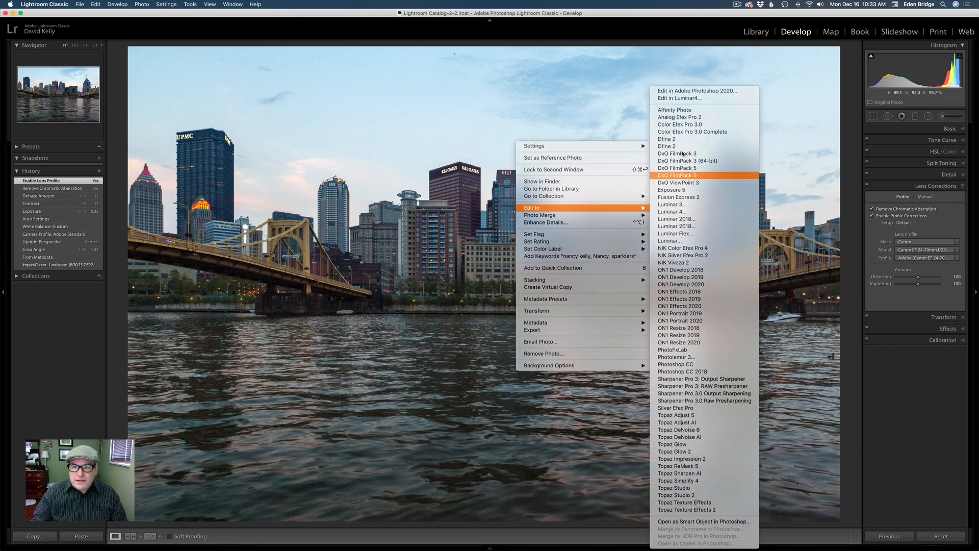
left_click(696, 92)
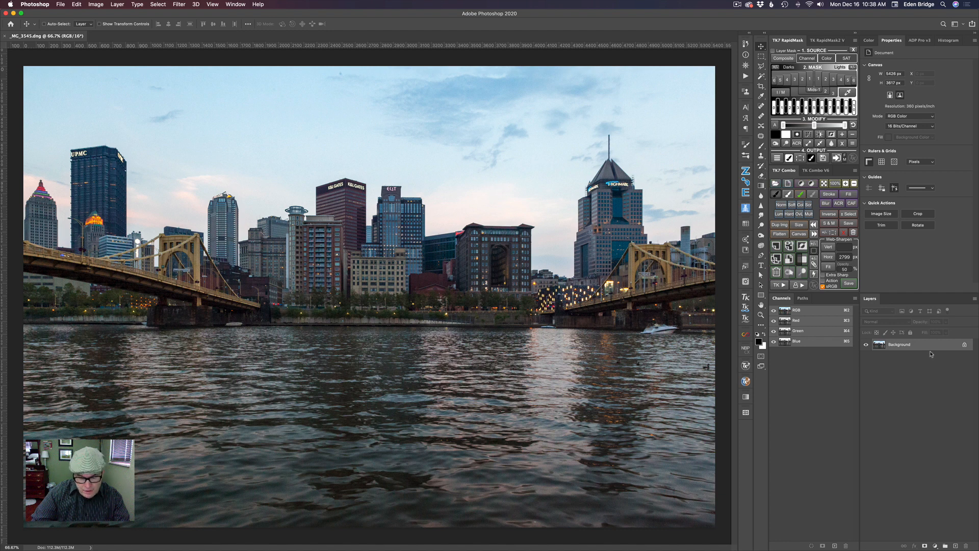
key("super+j")
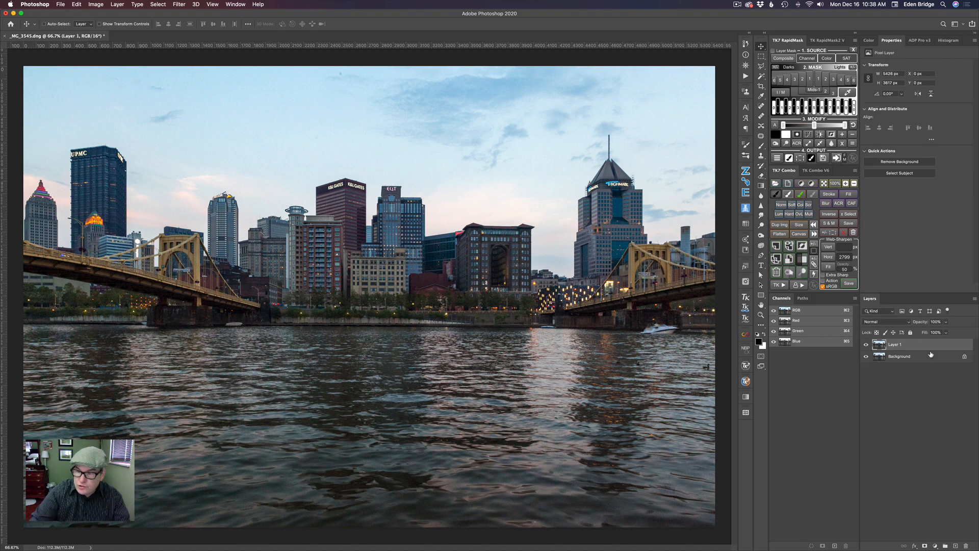
Open the duplicated layer in Topaz DeNoise AI and update the preview with the existing settings.
left_click(184, 6)
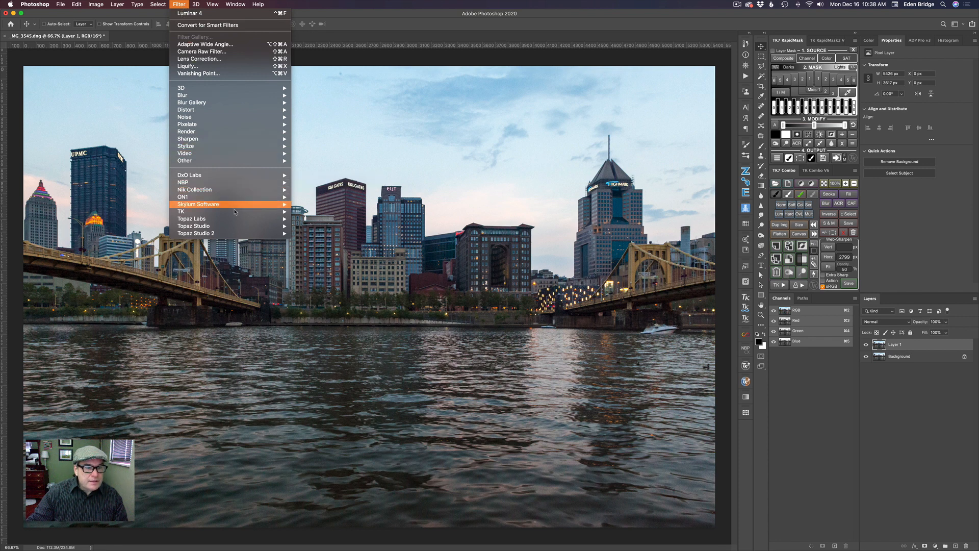
mouse_move(297, 221)
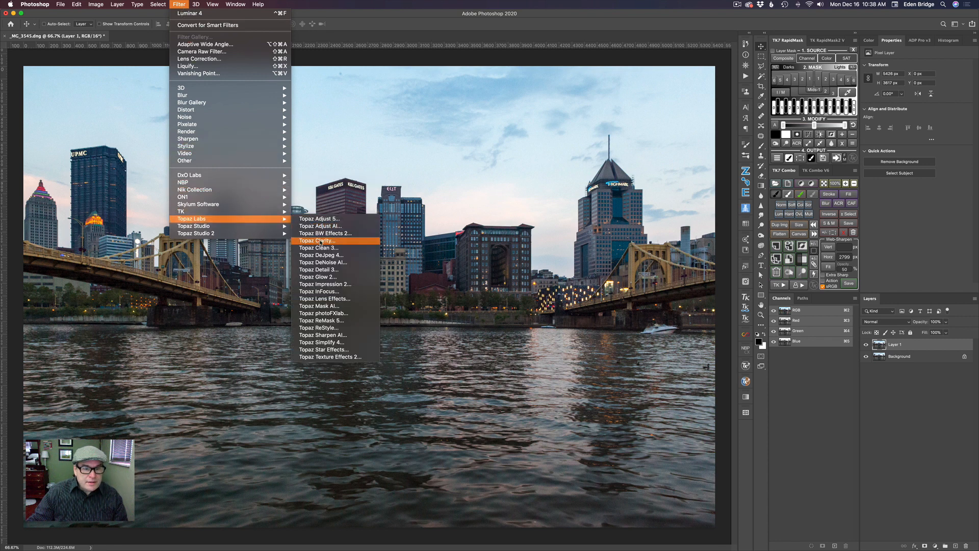
left_click(324, 262)
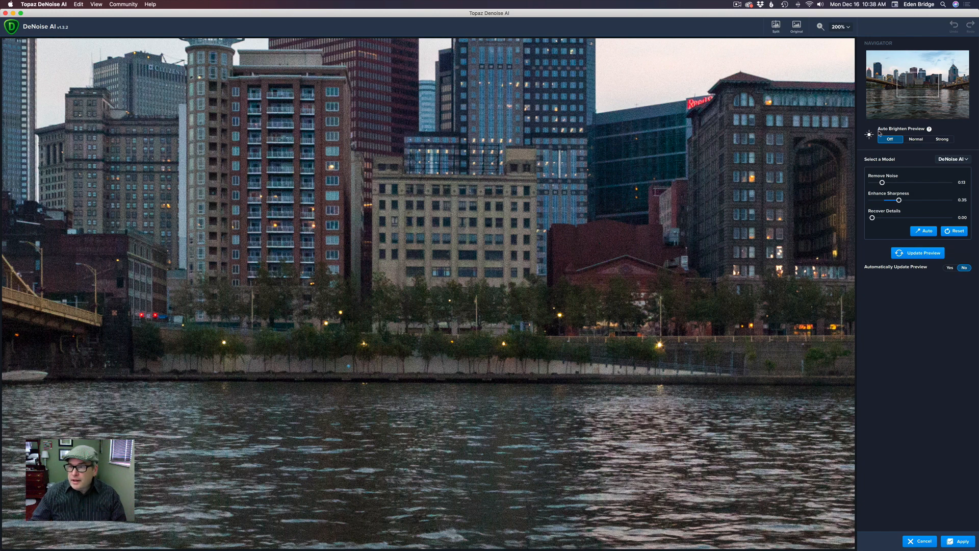
left_click(926, 253)
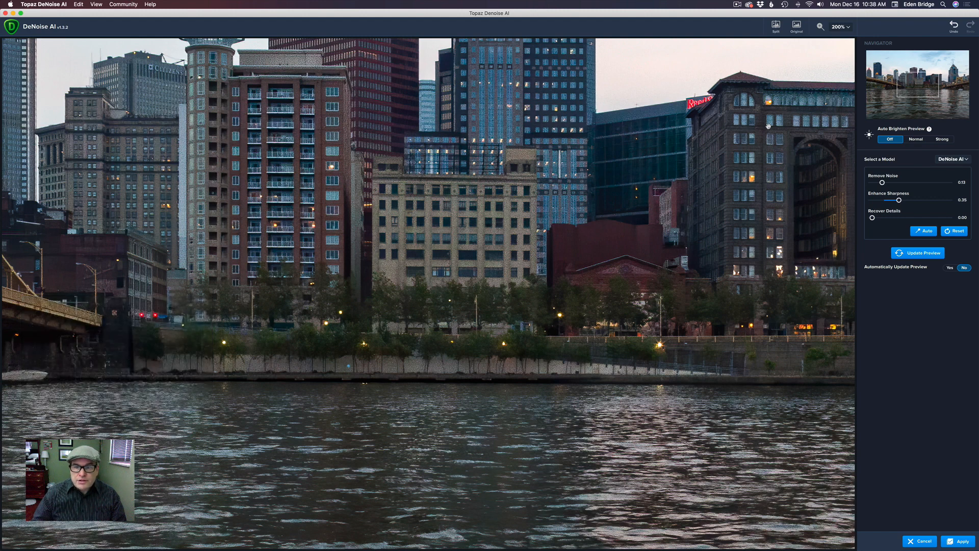
Turn on the split before/after view, set Remove Noise to 0.30 and update the preview.
left_click(777, 25)
left_click_drag(430, 151, 412, 122)
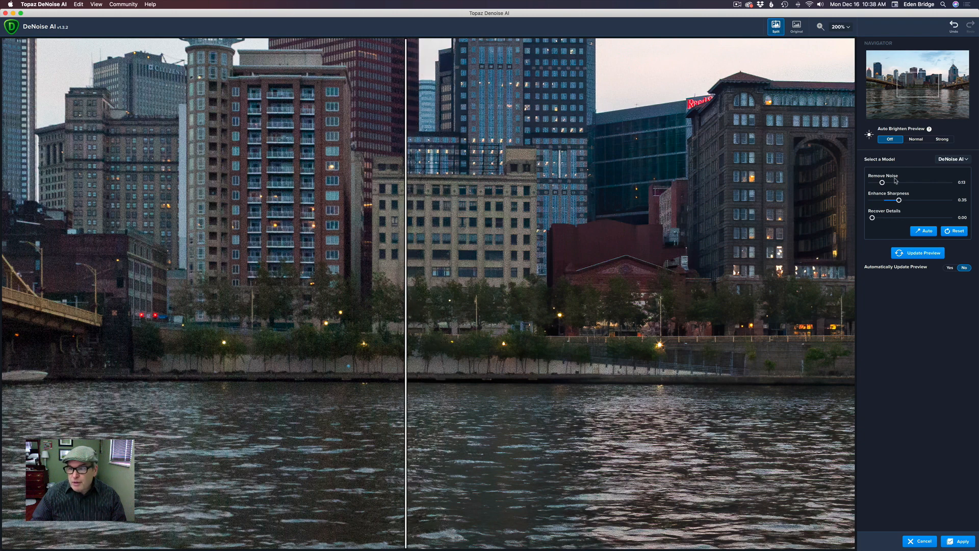
left_click_drag(882, 183, 896, 183)
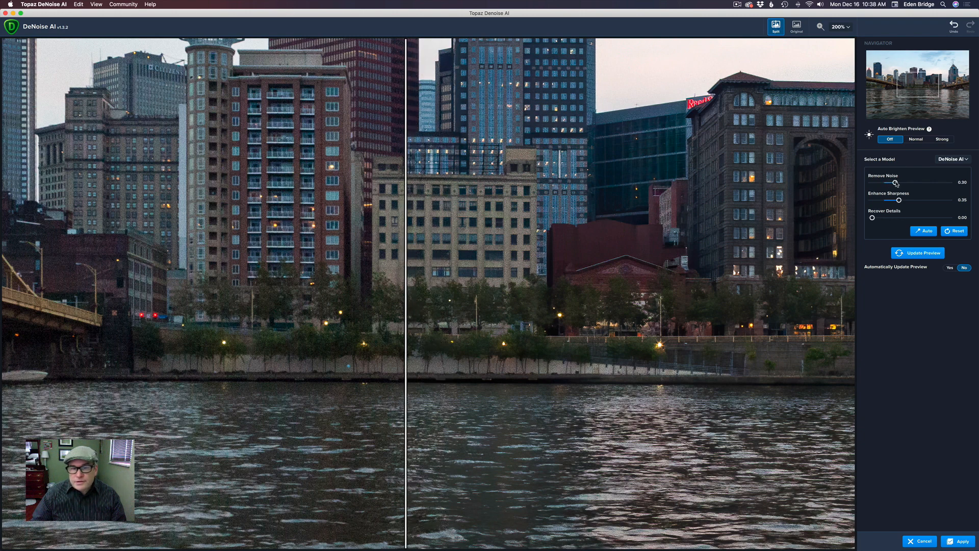
left_click(918, 253)
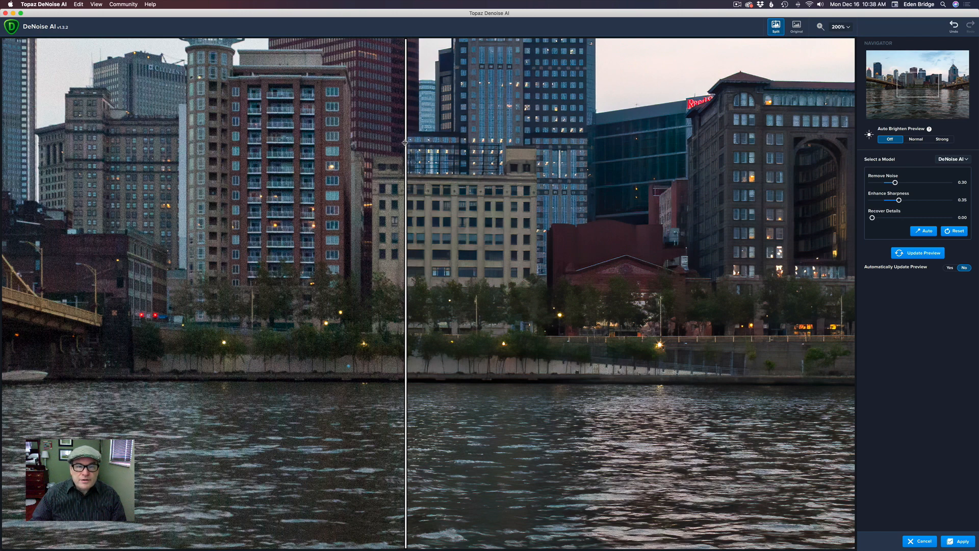
Check the split comparison, set Enhance Sharpness to 0.49, and apply the noise reduction after refreshing the preview.
left_click_drag(405, 143, 363, 94)
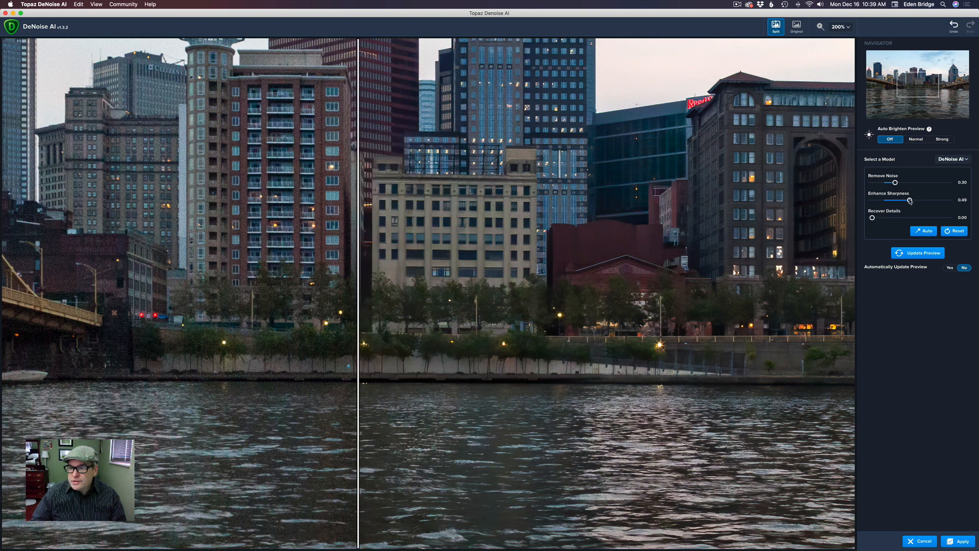
left_click(920, 250)
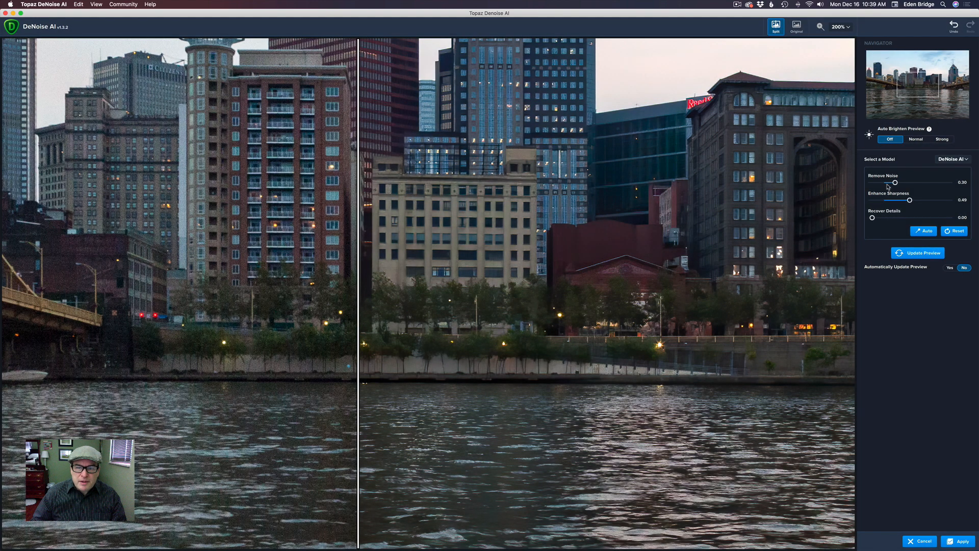
left_click(964, 542)
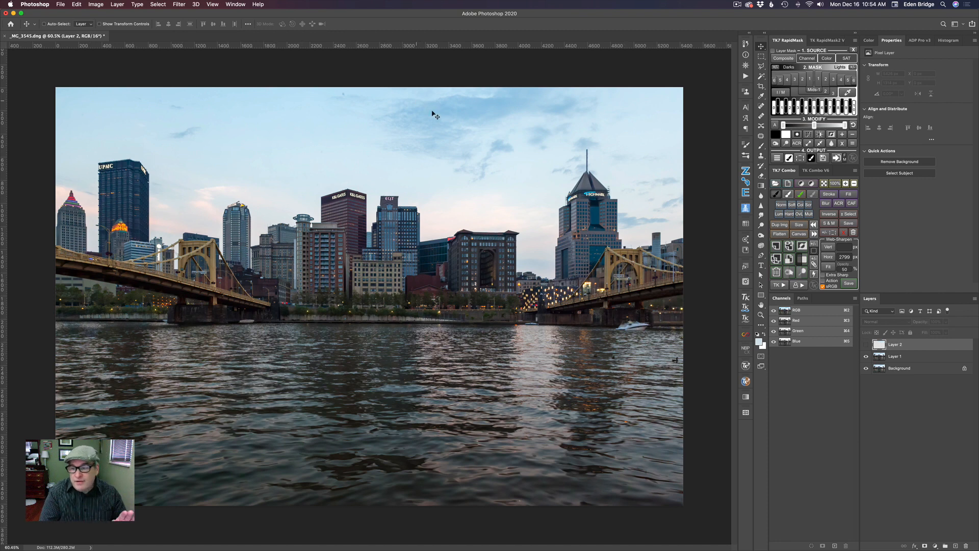
Turn on Layer 2 and inspect its painted sky patches in isolation before restoring the other layers' visibility.
left_click(865, 346)
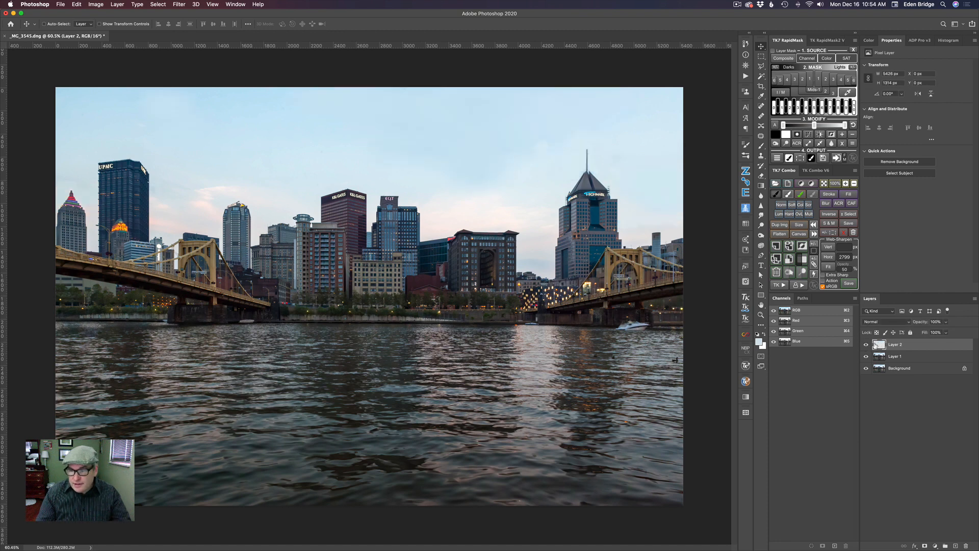
left_click(865, 346, "alt")
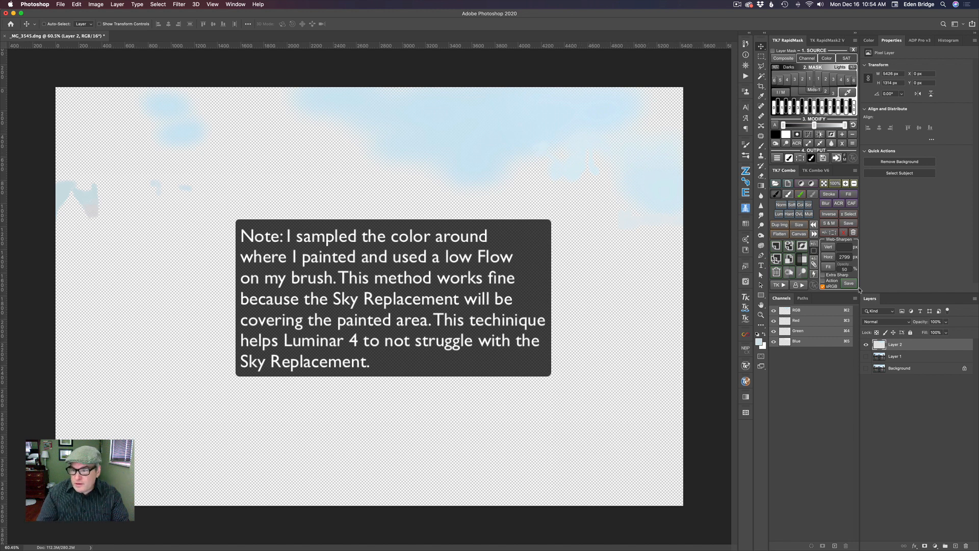
left_click(865, 344, "alt")
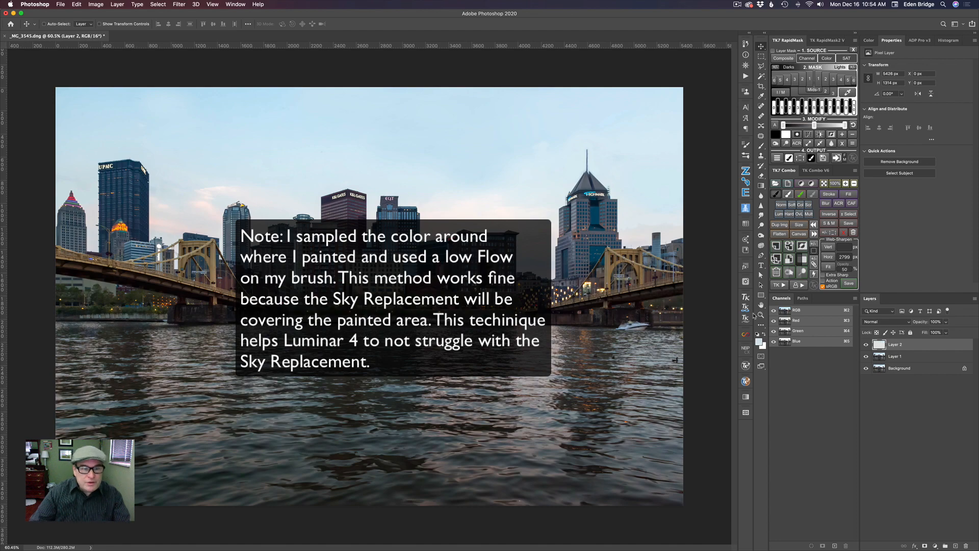
With the Brush at 10% flow, paint nearby sky color on Layer 2 over the halo beside the tower with the rainbow-lit roof.
scroll(145, 194, "up", 8)
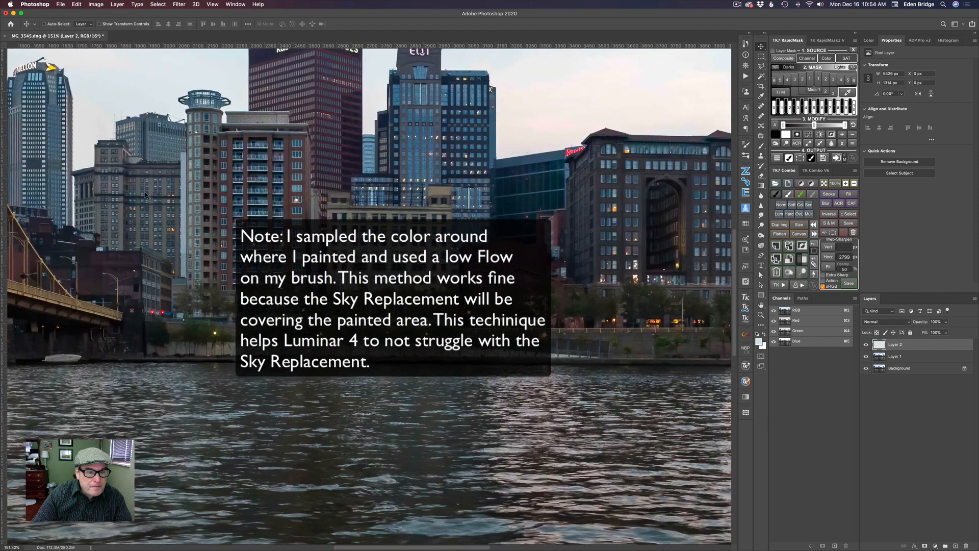
scroll(145, 194, "left", 10)
scroll(145, 194, "up", 5)
scroll(145, 195, "left", 3)
scroll(146, 195, "up", 1)
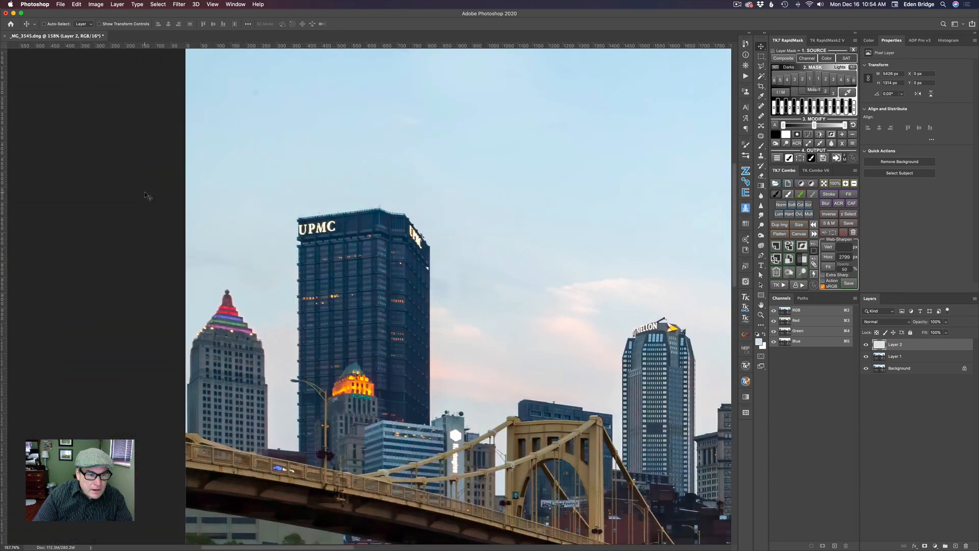
scroll(148, 196, "up", 10)
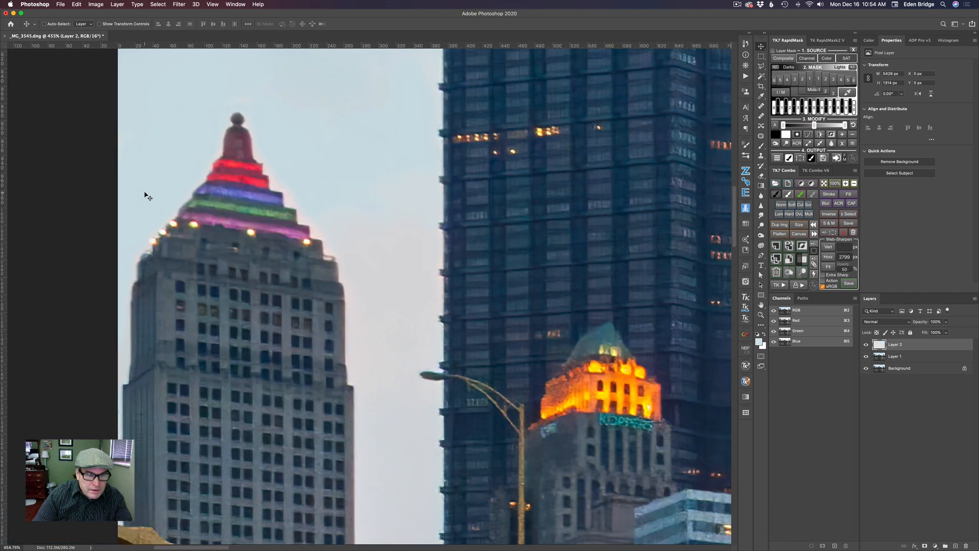
scroll(152, 196, "up", 5)
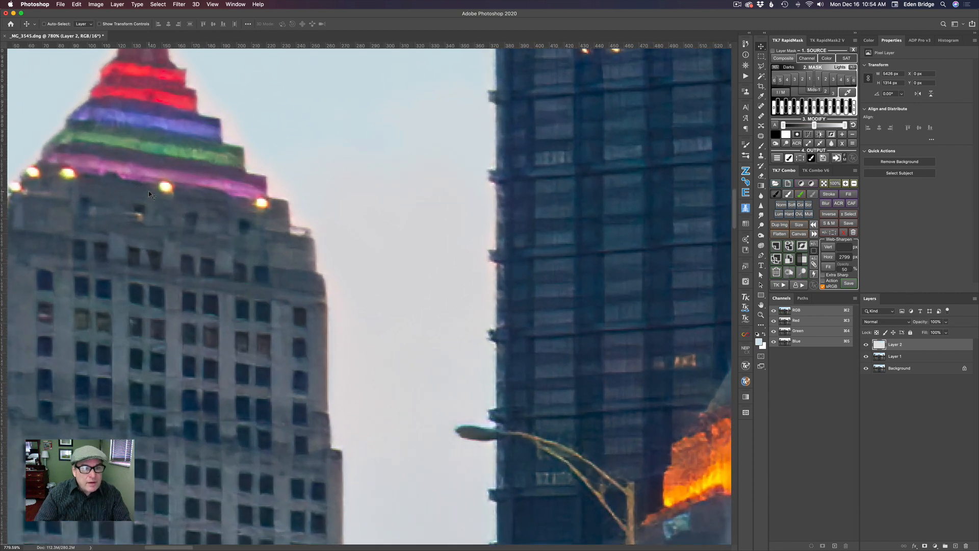
key("b")
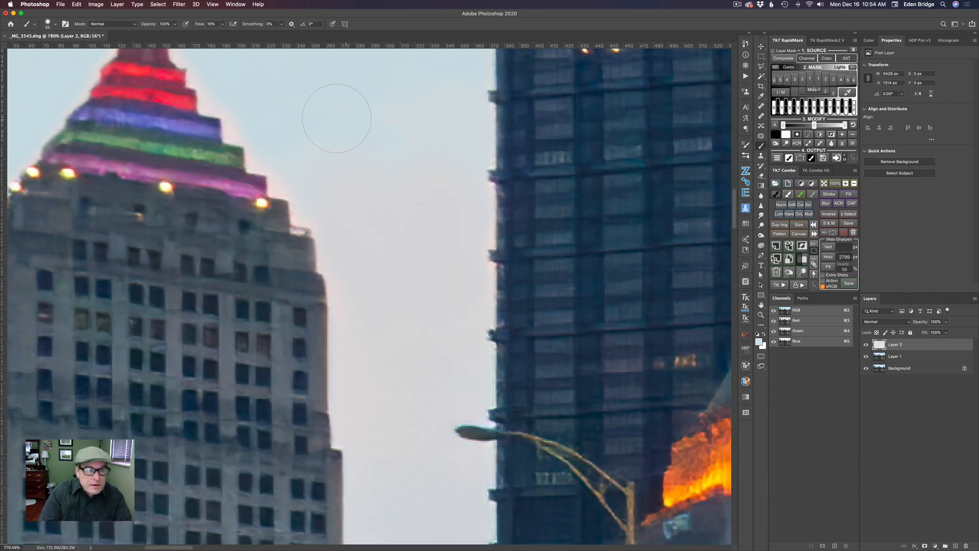
left_click_drag(285, 92, 238, 87)
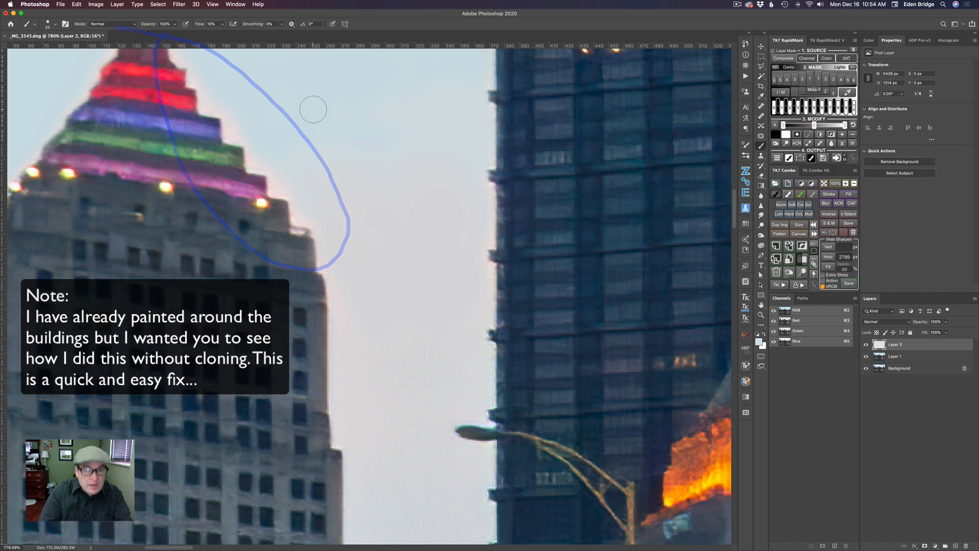
left_click_drag(313, 109, 347, 201)
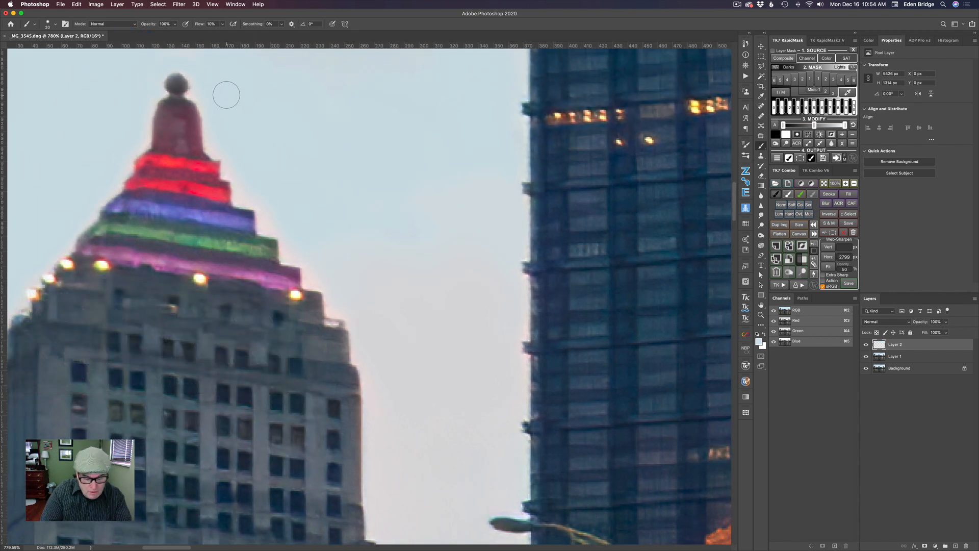
left_click_drag(224, 96, 222, 90)
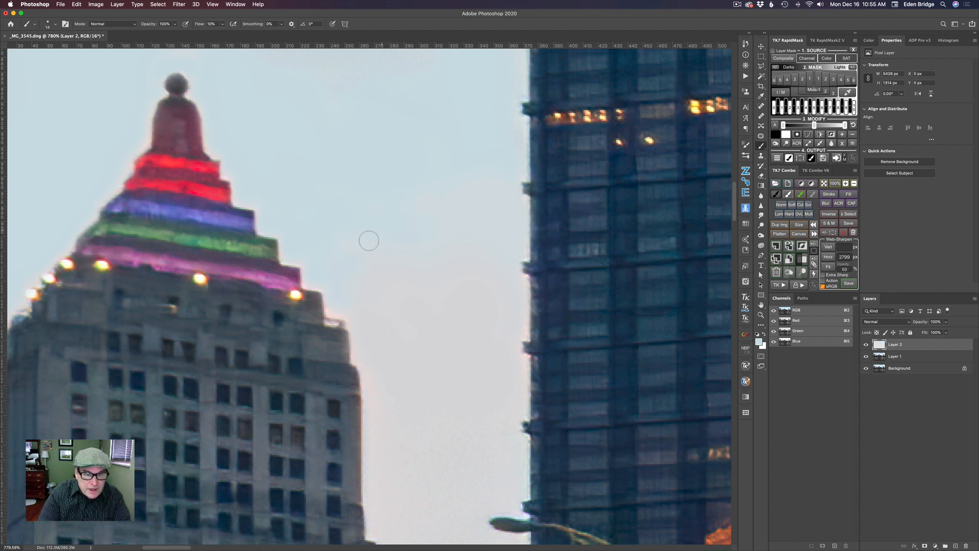
mouse_move(367, 236)
left_mouse_down()
mouse_move(387, 243)
mouse_move(367, 241)
left_mouse_up()
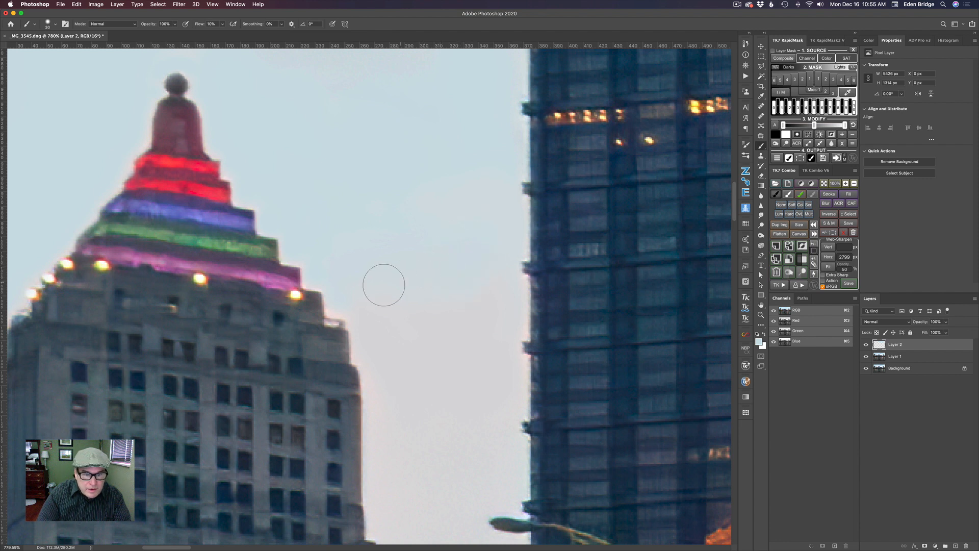
left_click_drag(375, 261, 349, 267)
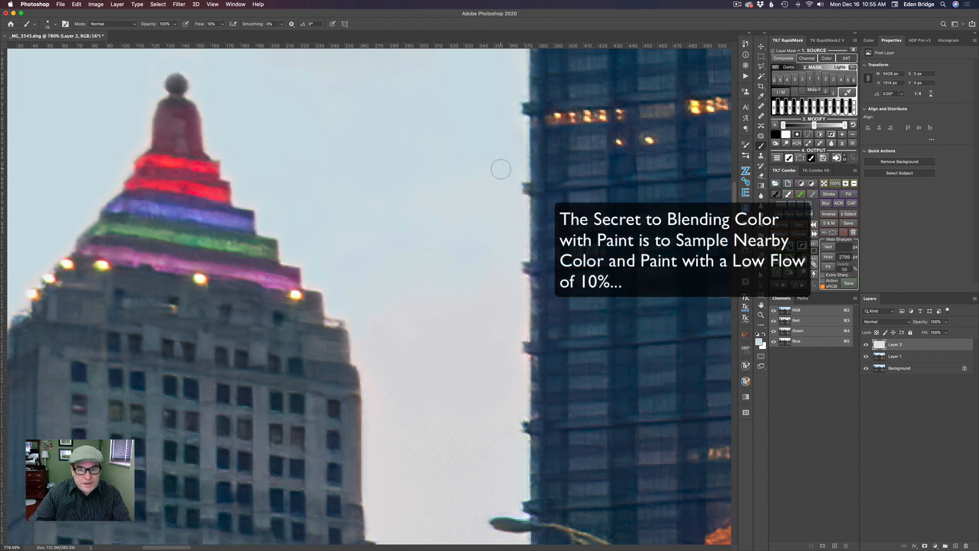
View the whole photo and compare the sky with and without the Layer 2 painting.
key("super+0")
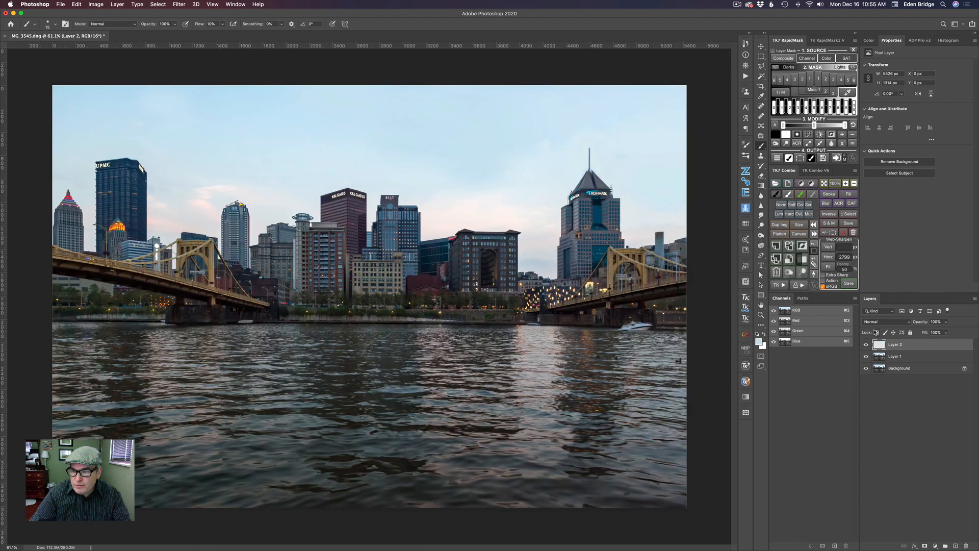
left_click(867, 344)
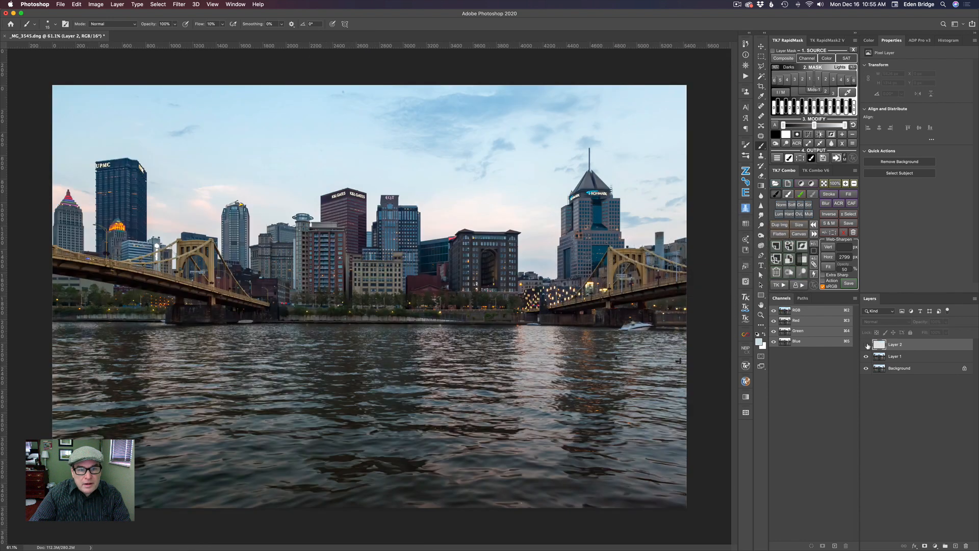
left_click(867, 345)
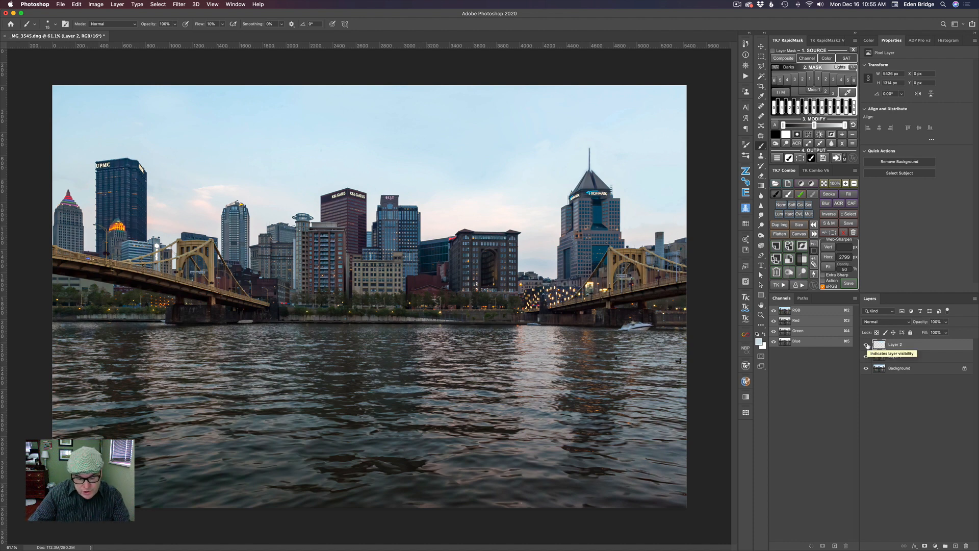
Stamp all visible layers into a new top layer and open it in the Luminar 4 filter from Skylum Software.
key("super+alt+shift+e")
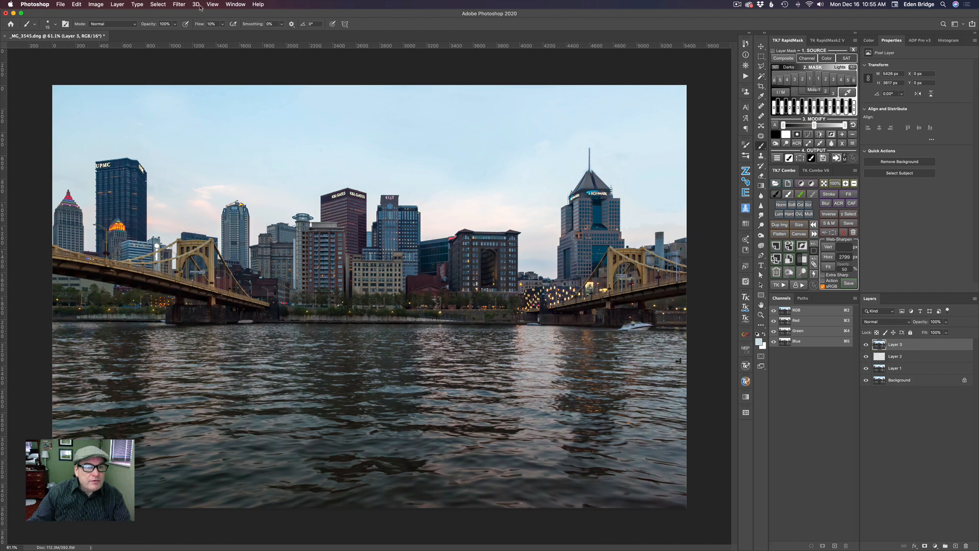
left_click(179, 4)
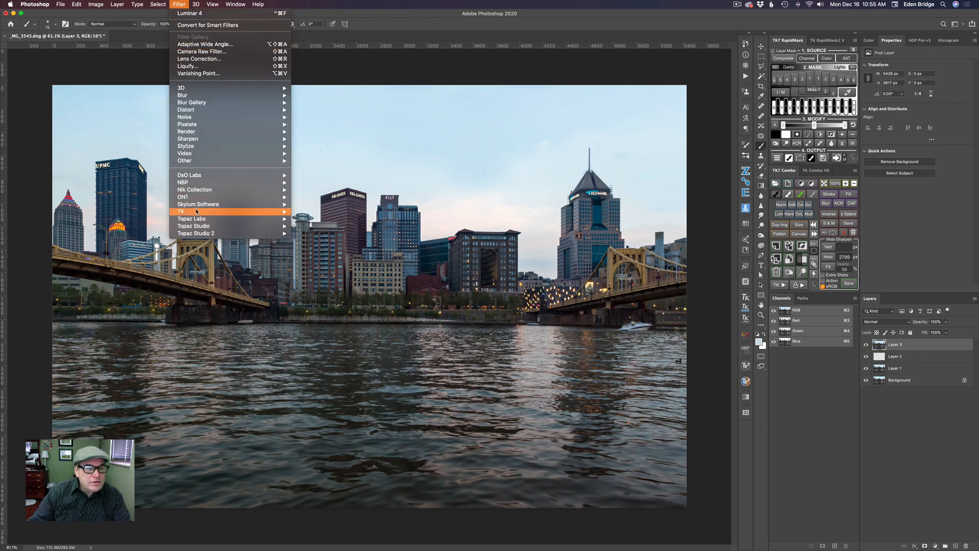
mouse_move(204, 211)
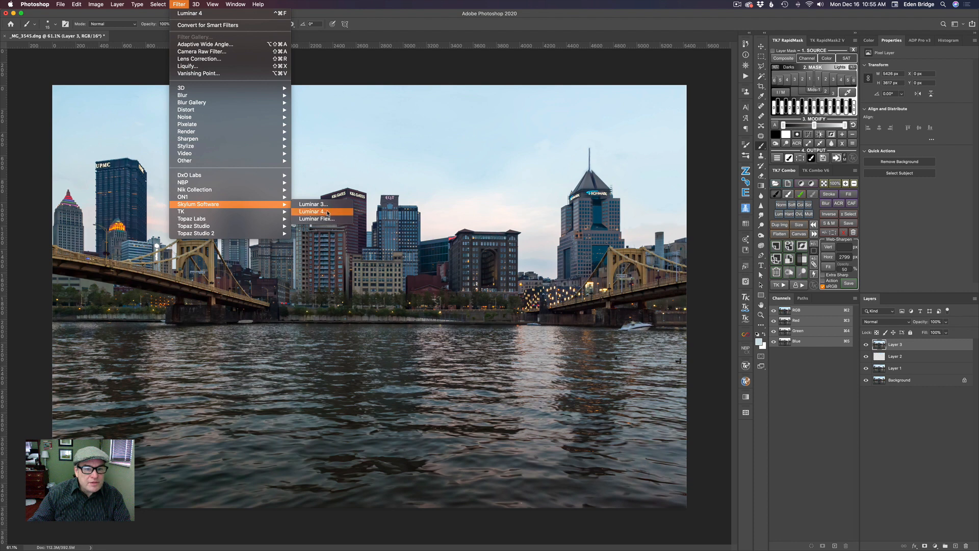
left_click(328, 213)
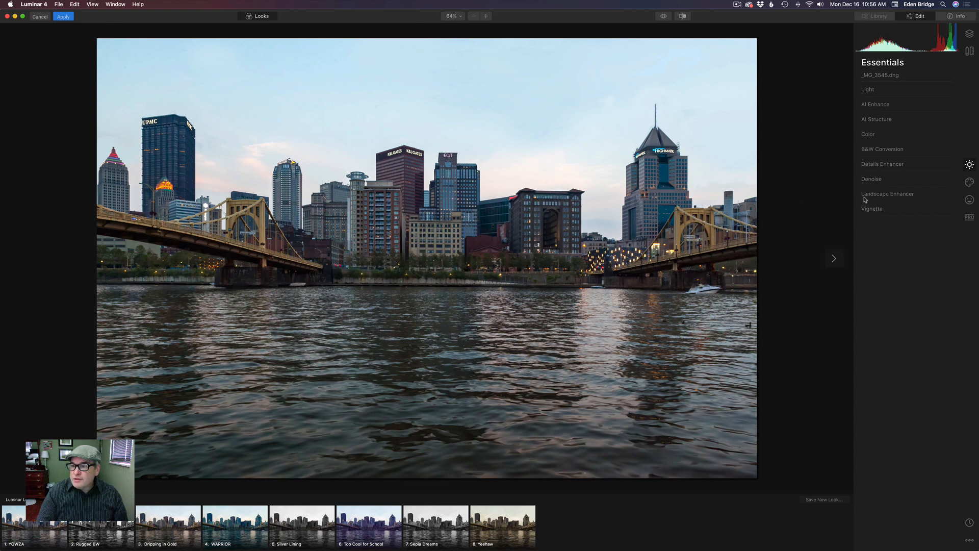
Replace the sky with Dramatic Sky 4 using AI Sky Replacement.
left_click(969, 183)
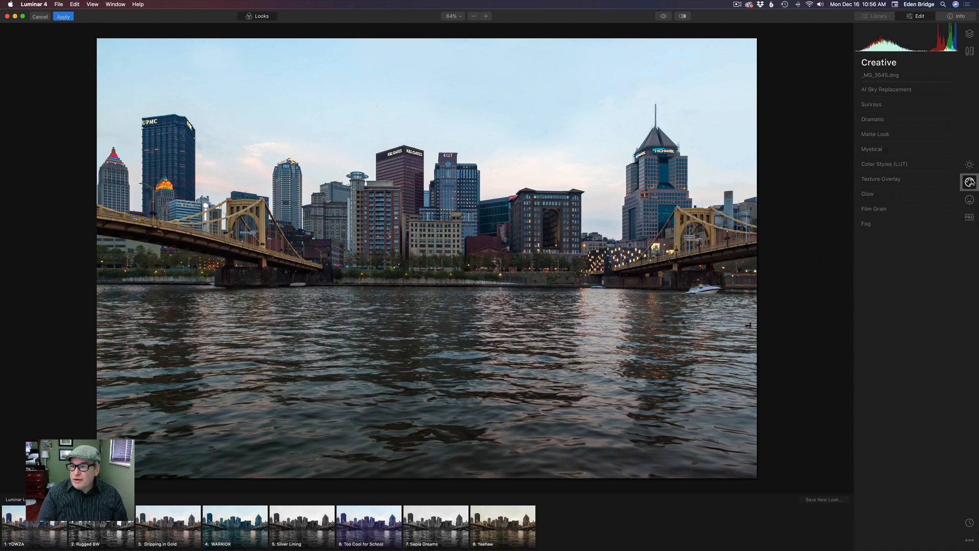
left_click(899, 90)
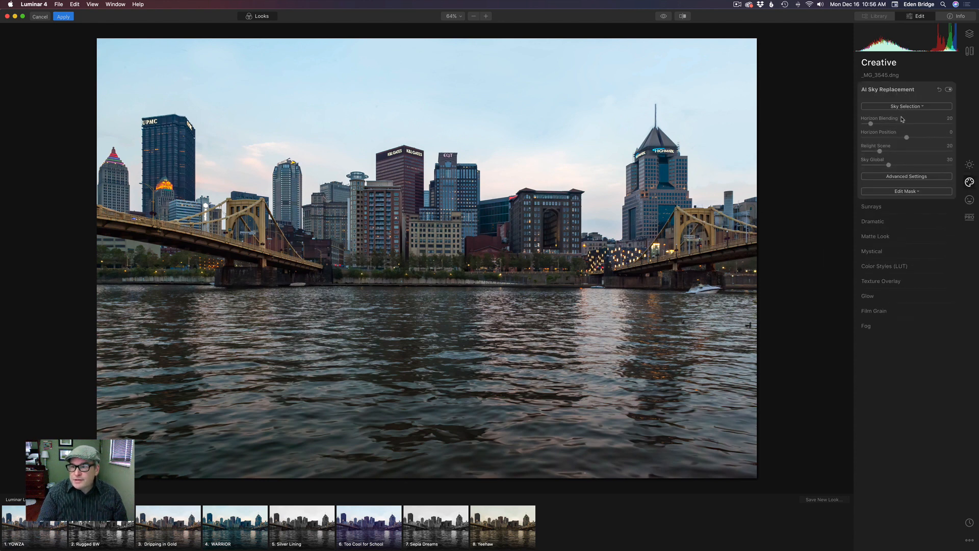
left_click(906, 107)
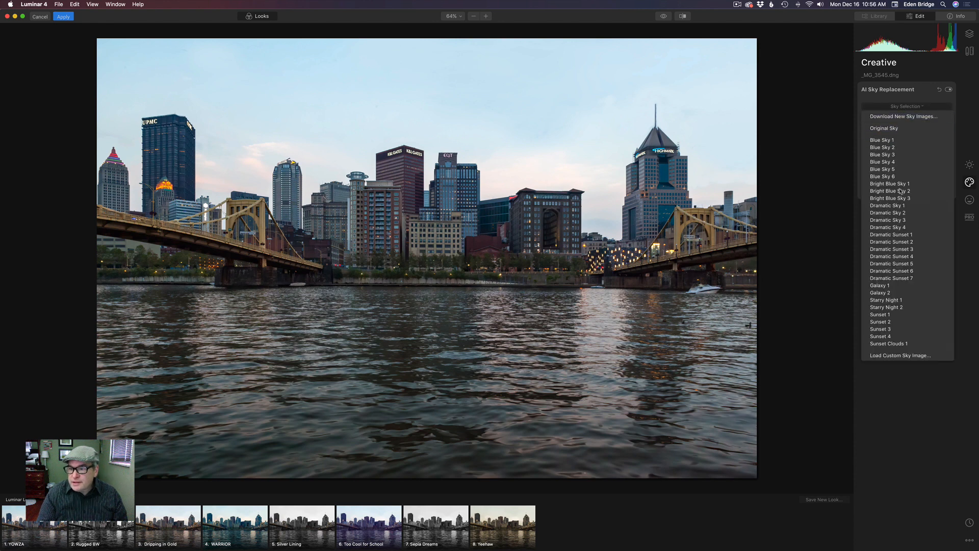
left_click(890, 227)
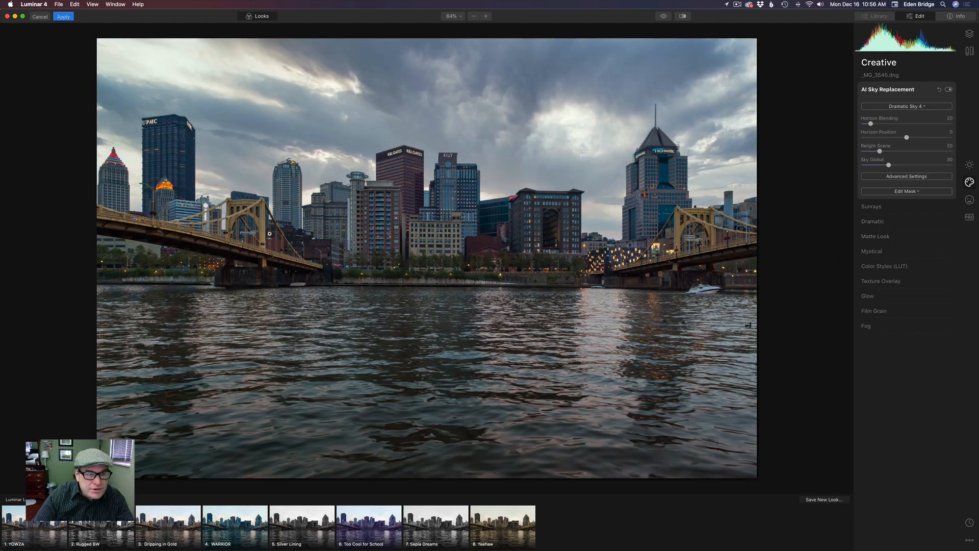
Examine the new sky's edges around the buildings and bridges across the whole skyline at close range.
scroll(269, 234, "up", 10)
scroll(270, 234, "left", 6)
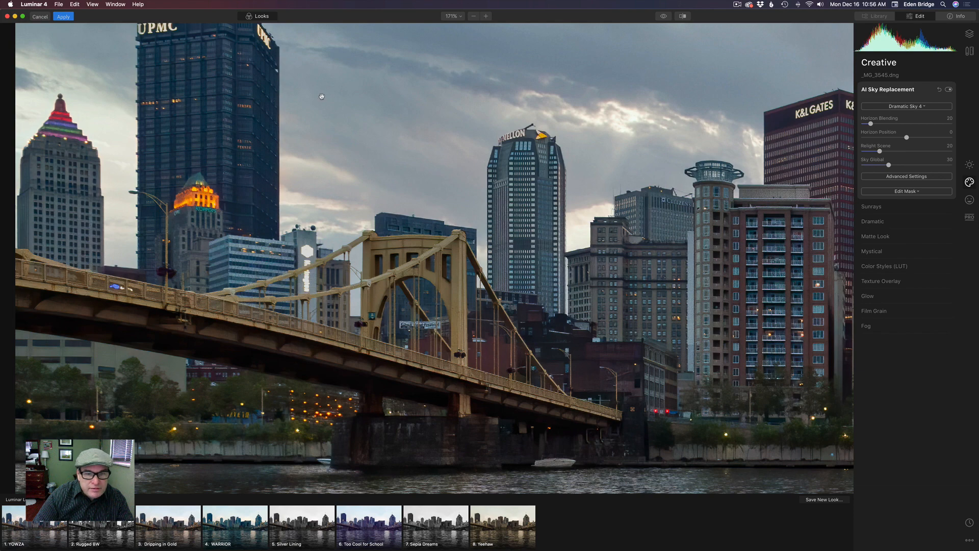
scroll(322, 95, "right", 8)
scroll(321, 95, "up", 3)
scroll(321, 96, "right", 10)
scroll(322, 96, "up", 2)
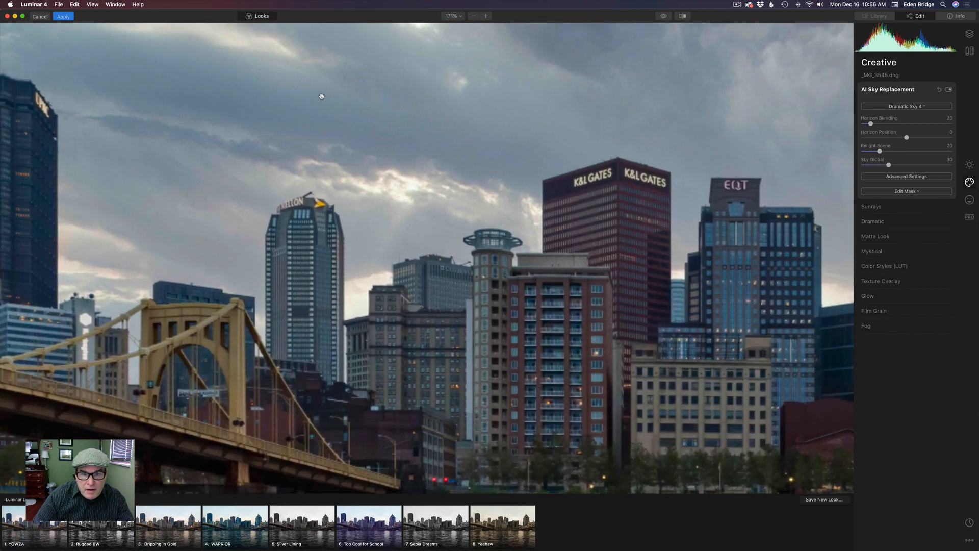
scroll(321, 95, "right", 15)
scroll(321, 96, "up", 2)
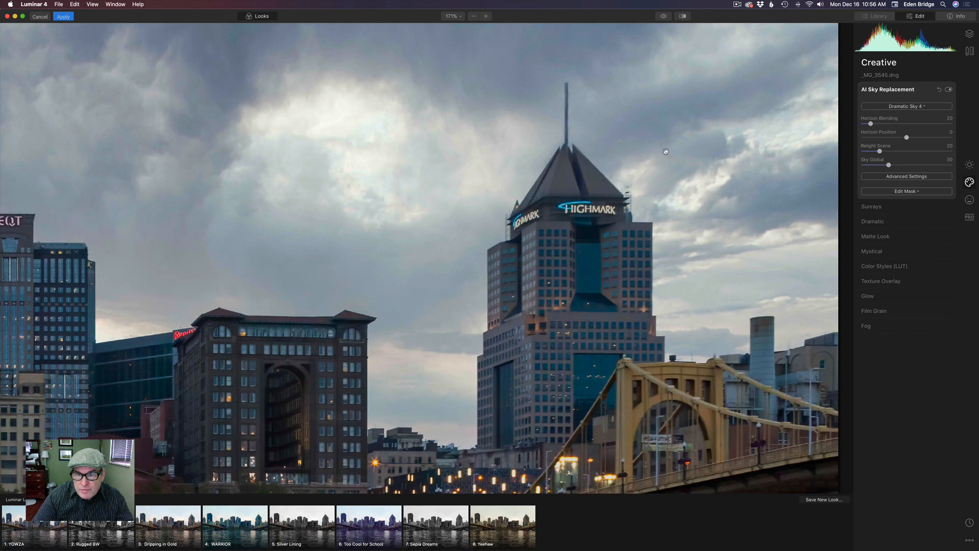
scroll(658, 151, "down", 10)
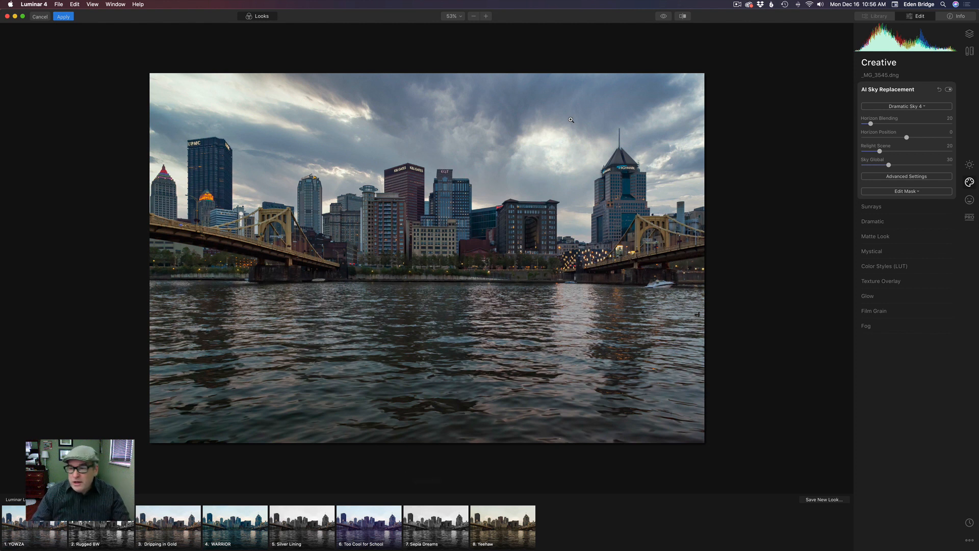
Set the replaced sky's Sky Exposure to 16 and Relight Scene to 44.
left_click(921, 177)
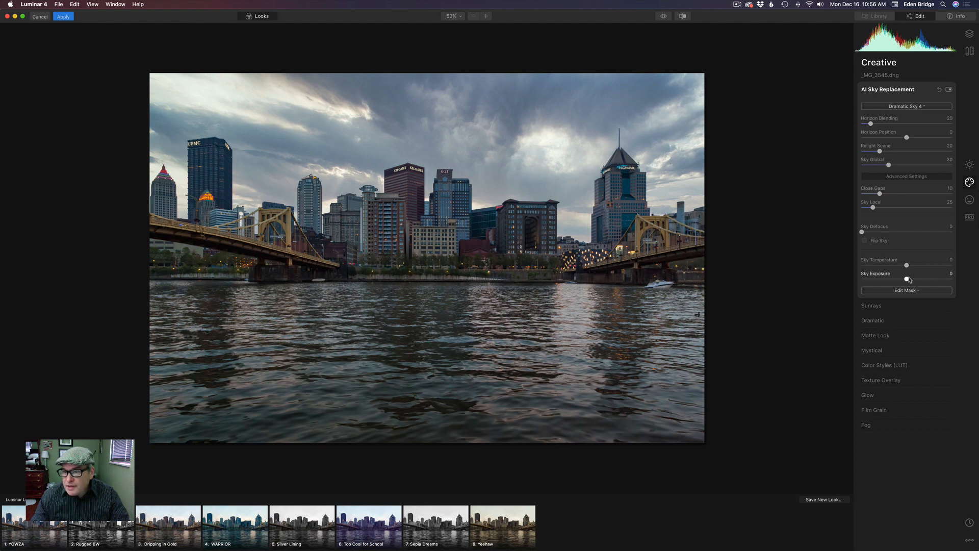
mouse_move(908, 279)
left_mouse_down()
mouse_move(929, 279)
mouse_move(915, 280)
left_mouse_up()
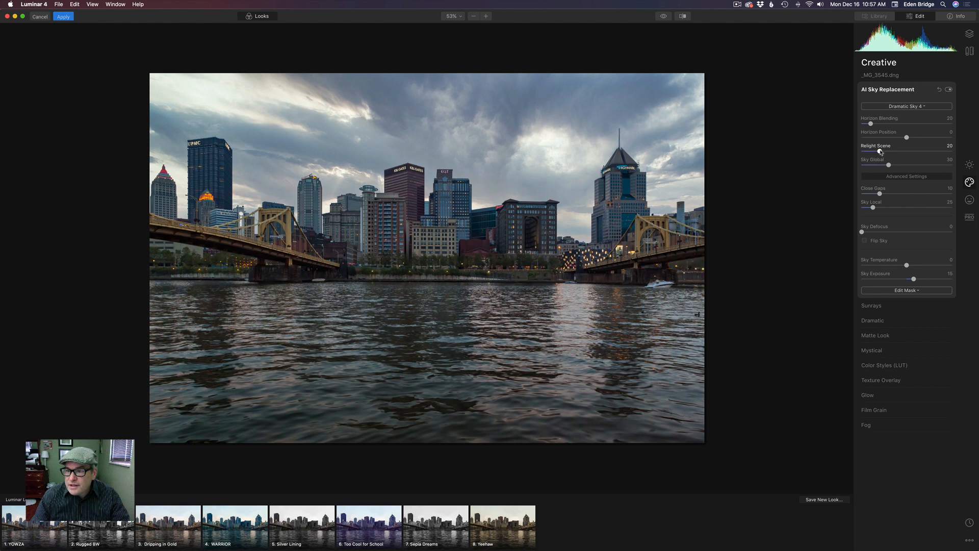
left_click_drag(881, 151, 904, 156)
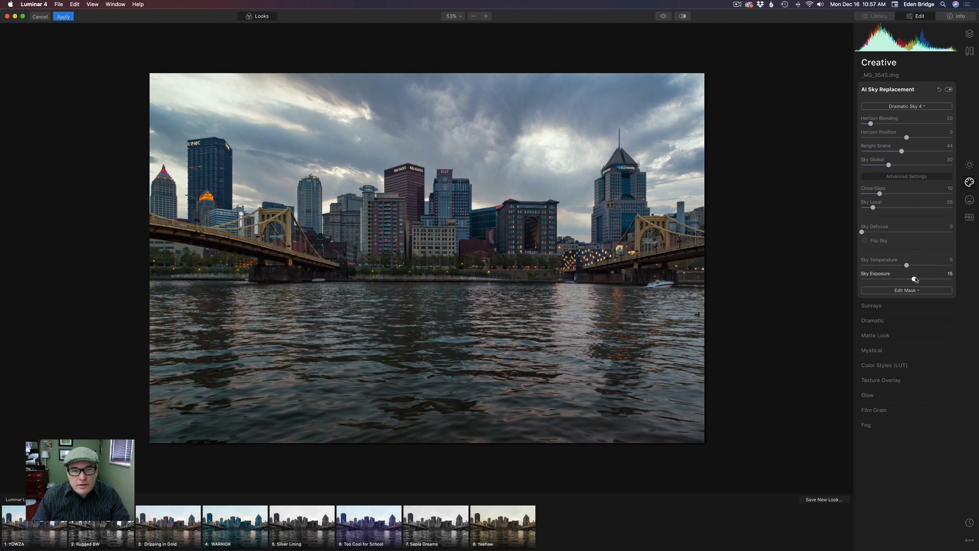
mouse_move(916, 280)
left_mouse_down()
mouse_move(930, 282)
mouse_move(914, 279)
left_mouse_up()
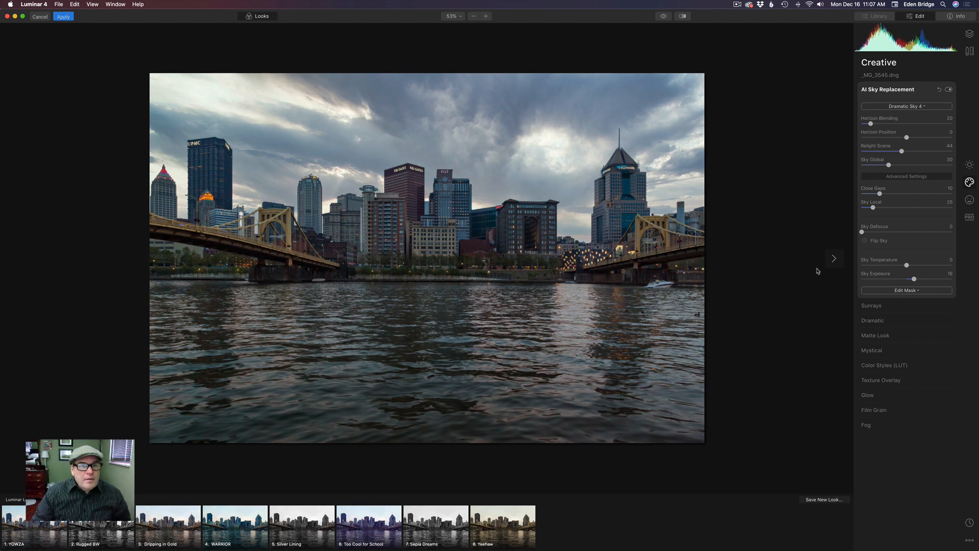
With the Looks presets hidden, set AI Accent to 59 and AI Sky Enhancer to 22, and compare before and after.
left_click(248, 17)
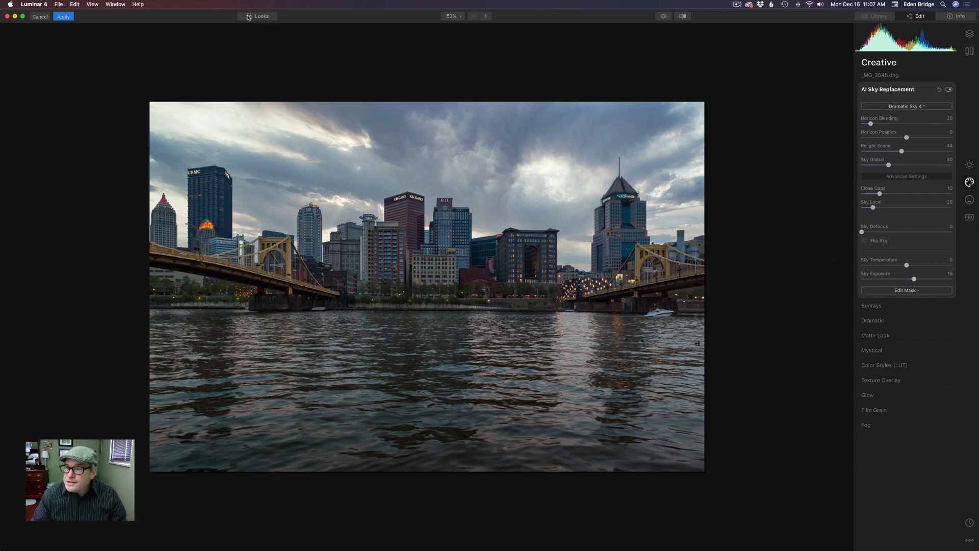
left_click(970, 165)
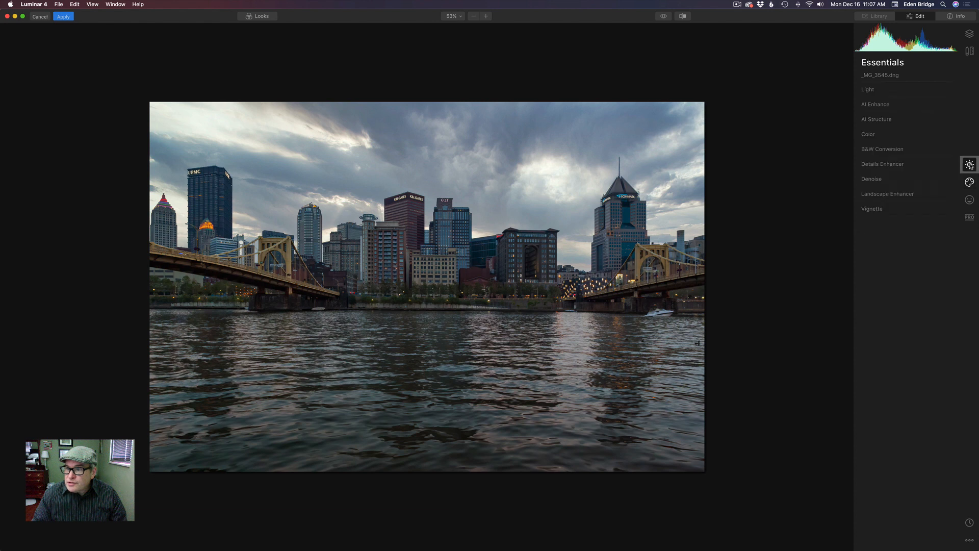
left_click(892, 106)
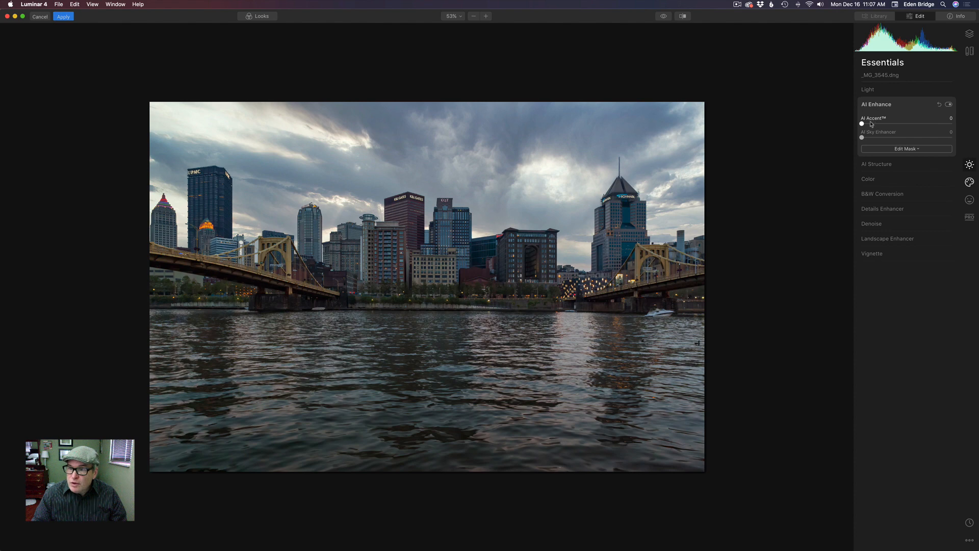
left_click_drag(862, 124, 919, 130)
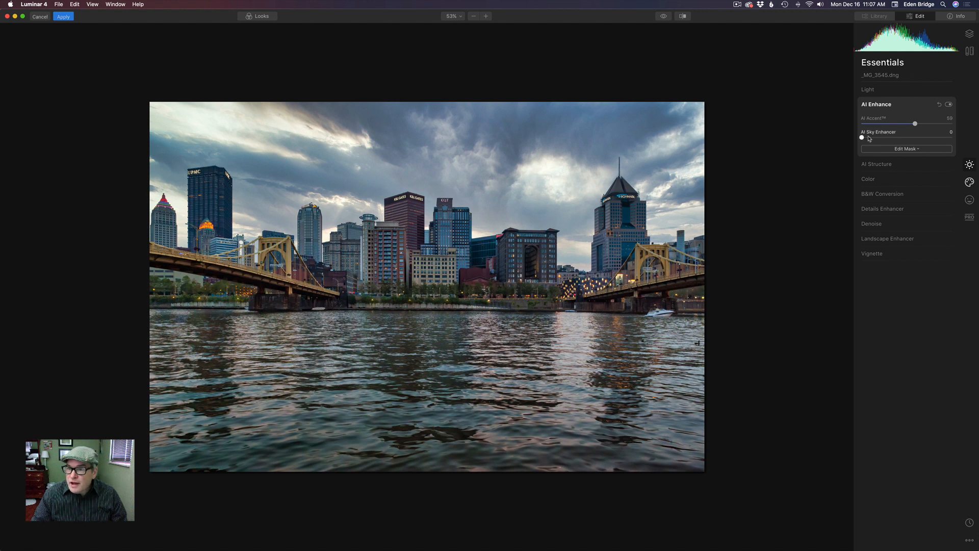
left_click_drag(862, 137, 885, 142)
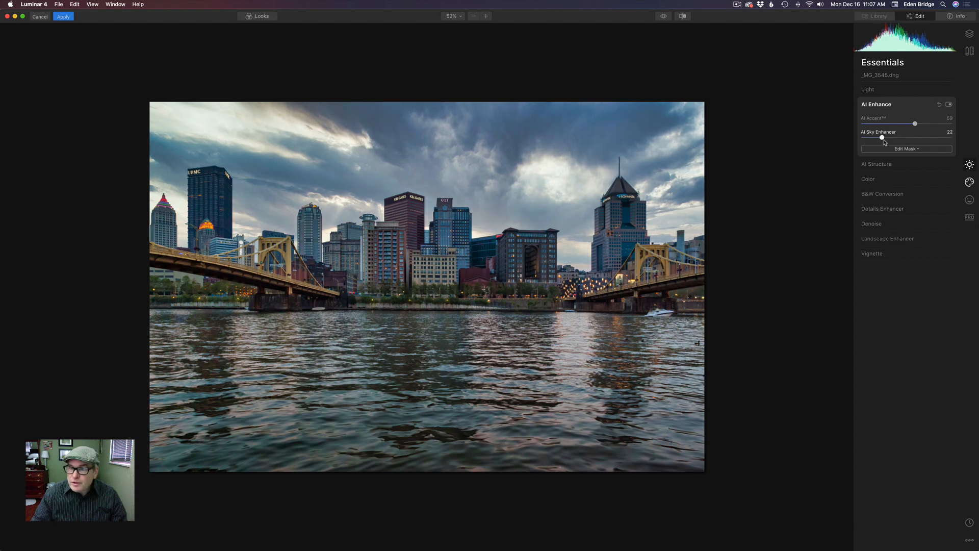
left_click(665, 19)
left_click(665, 19)
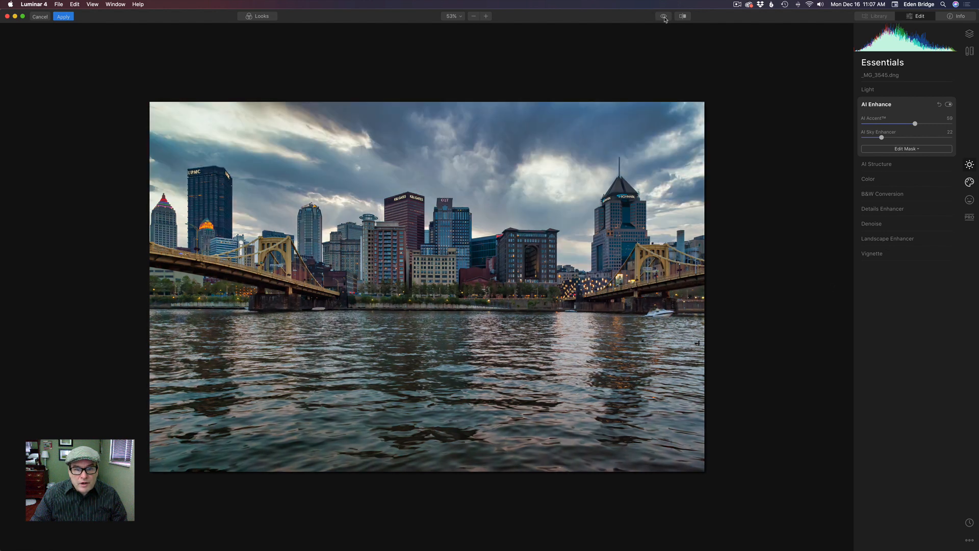
Compare the photo before and after all edits, and with and without the AI Enhance adjustment.
left_click(665, 18)
left_click(665, 19)
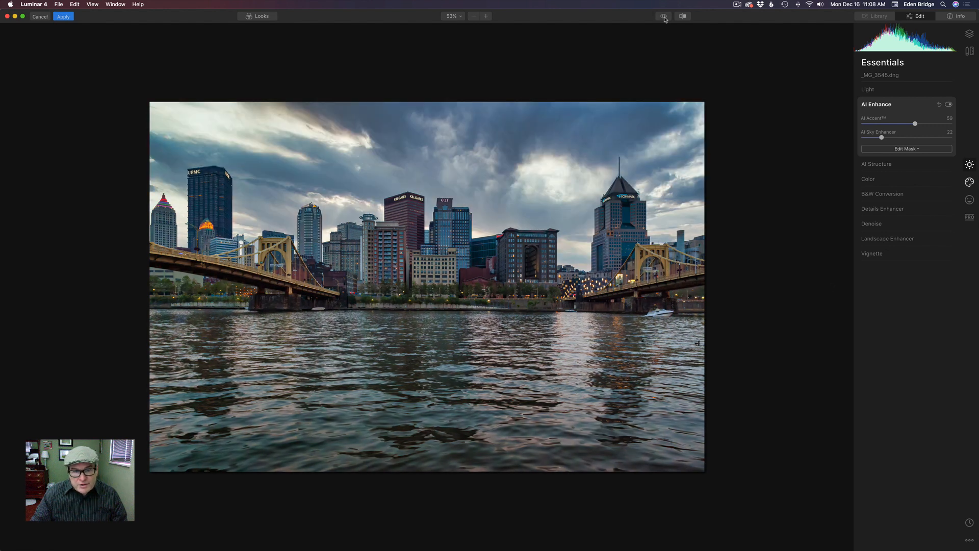
left_click(665, 19)
left_click(665, 19)
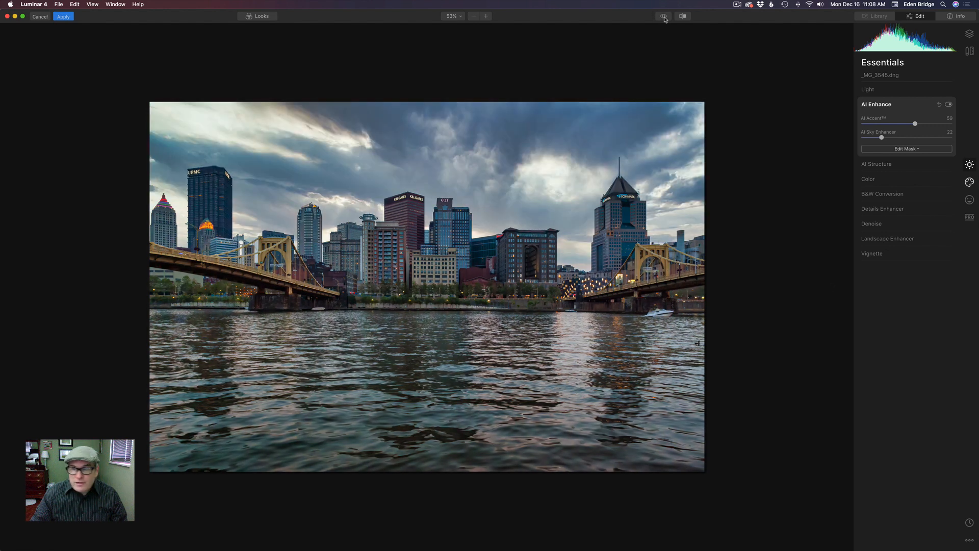
left_click(949, 105)
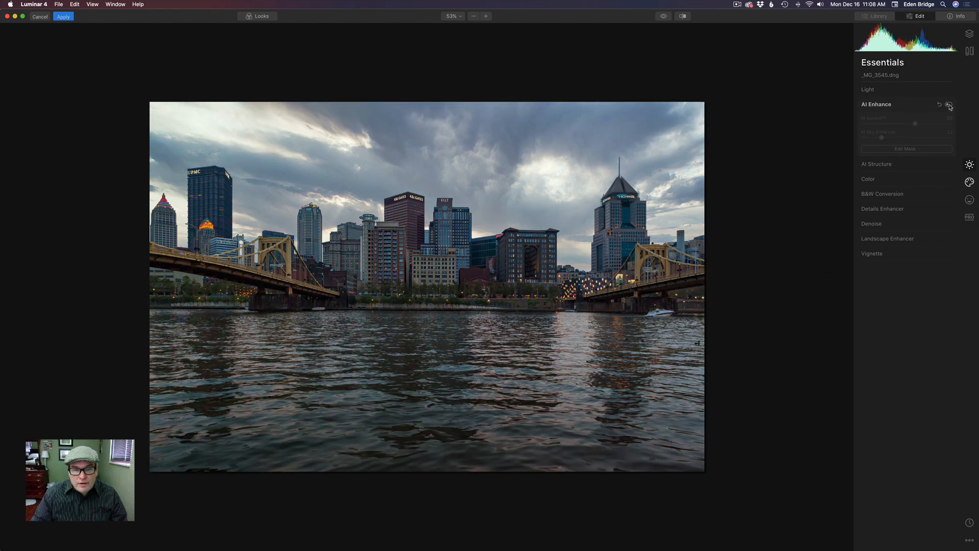
left_click(950, 104)
left_click(949, 105)
left_click(949, 104)
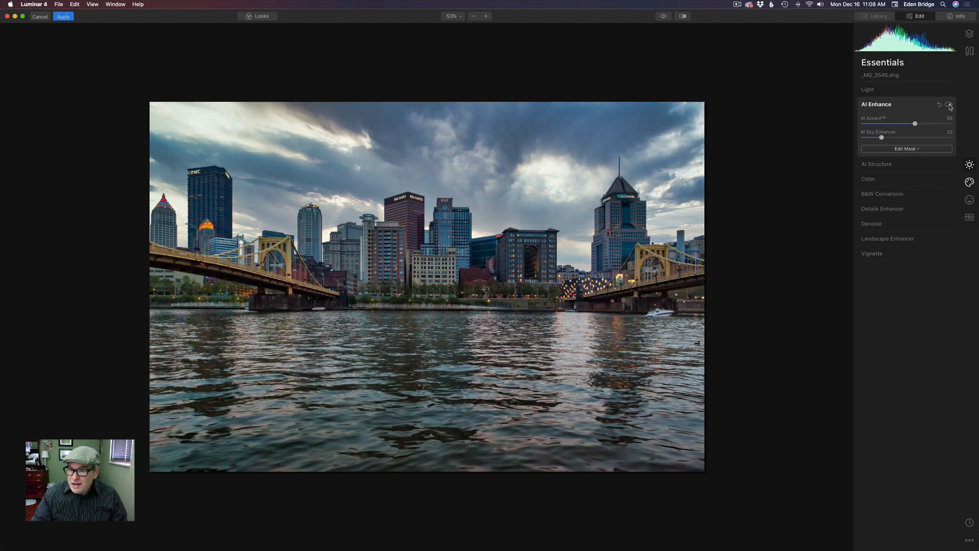
Set AI Structure Amount to 32 and restrict it to the sky and skyline with an inverted gradient mask across the waterline.
left_click(891, 164)
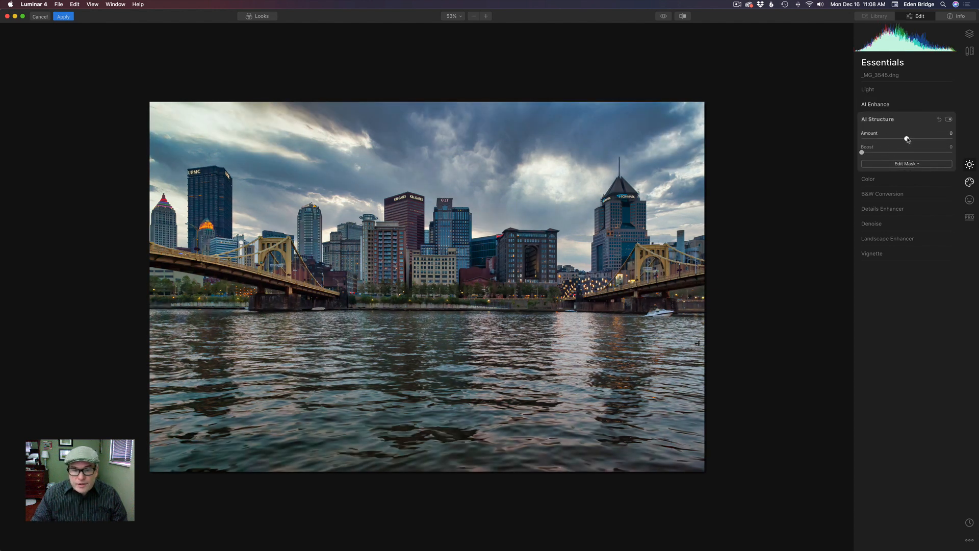
left_click_drag(908, 140, 923, 144)
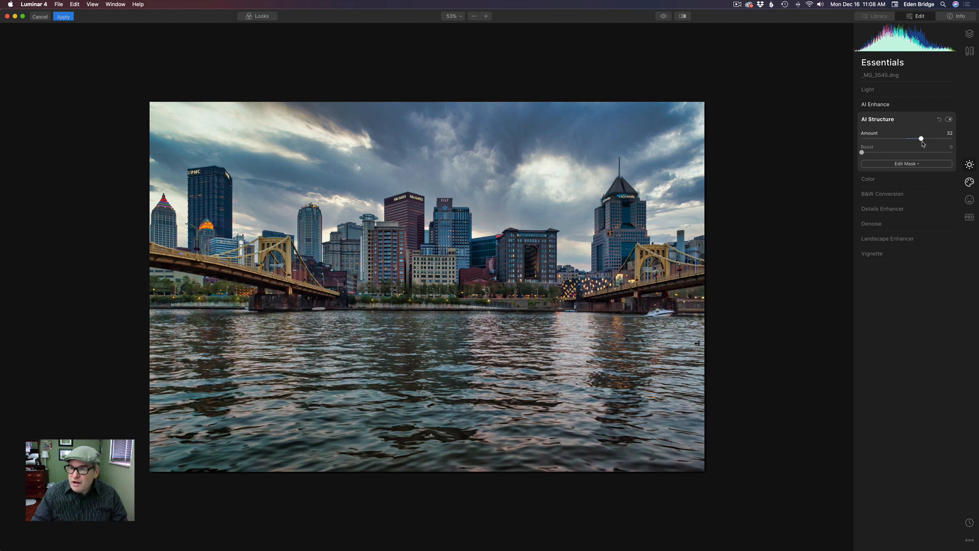
left_click(915, 164)
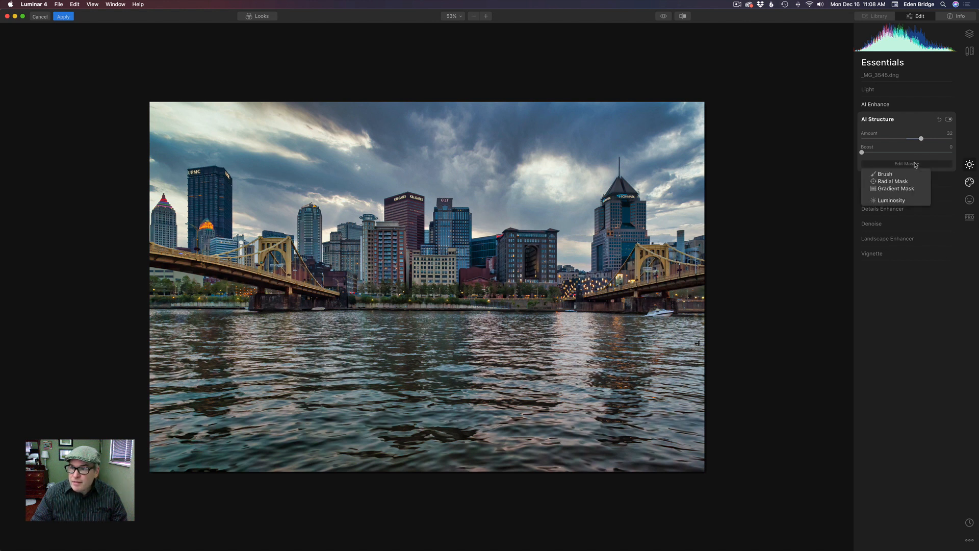
left_click(903, 189)
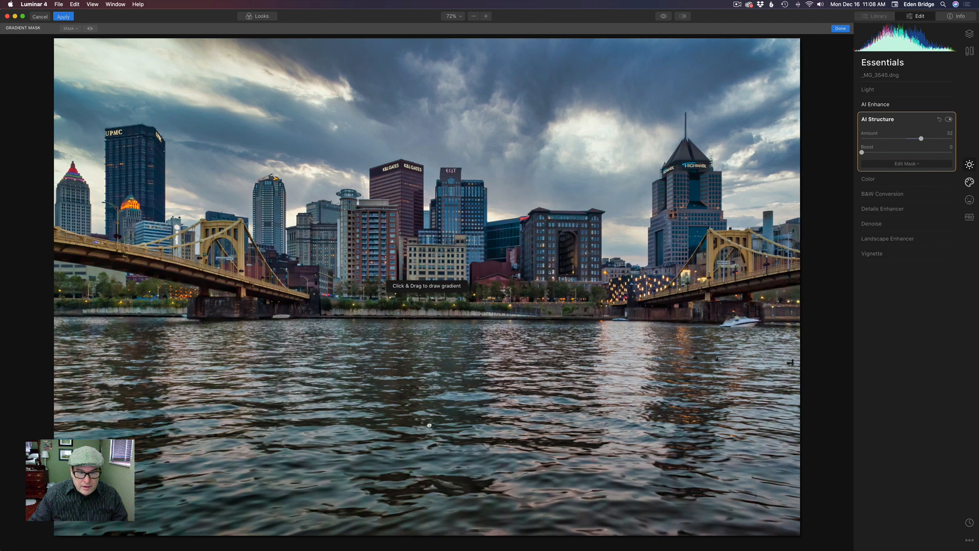
left_click_drag(429, 424, 429, 273)
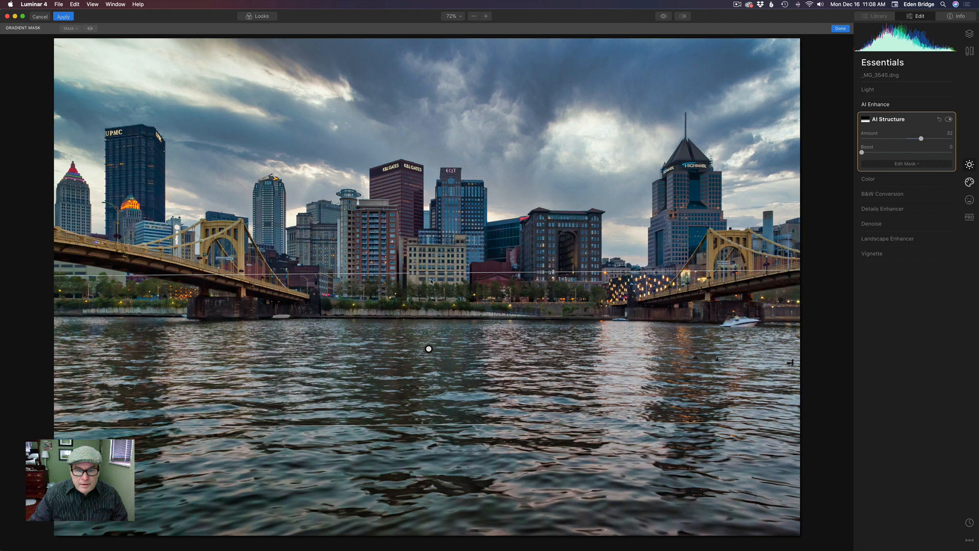
left_click(867, 122)
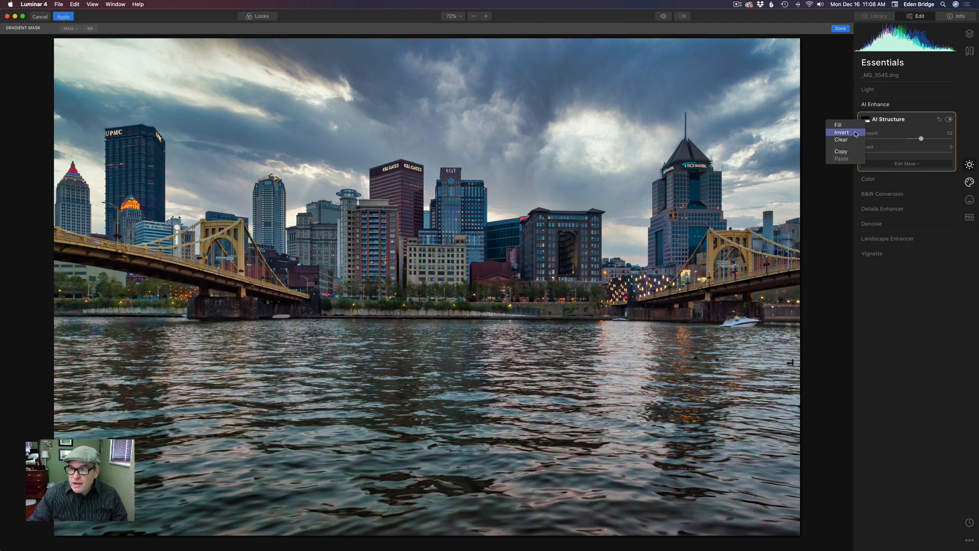
left_click(855, 133)
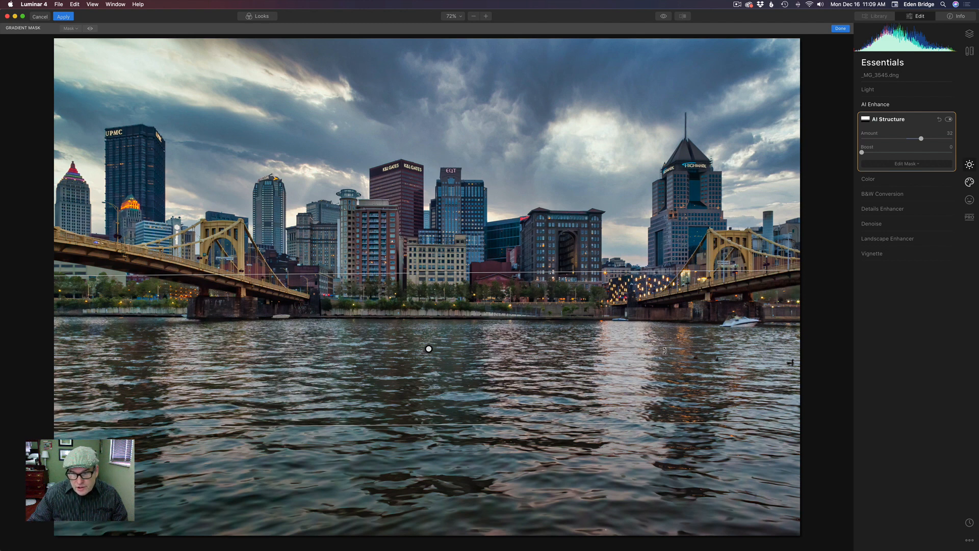
Check the masked AI Structure effect around the water, comparing the photo with and without the adjustment.
left_click(680, 347)
left_click_drag(679, 347, 679, 346)
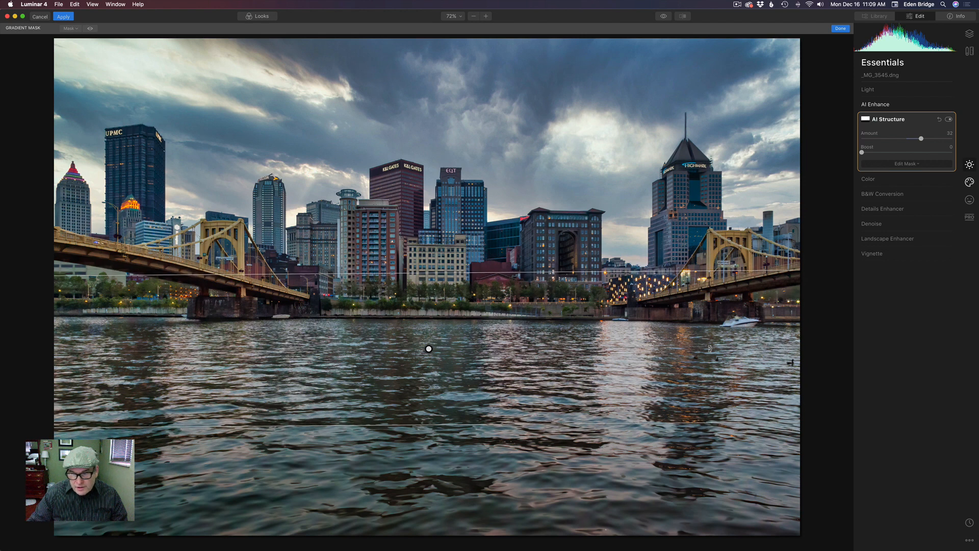
left_click_drag(731, 348, 731, 352)
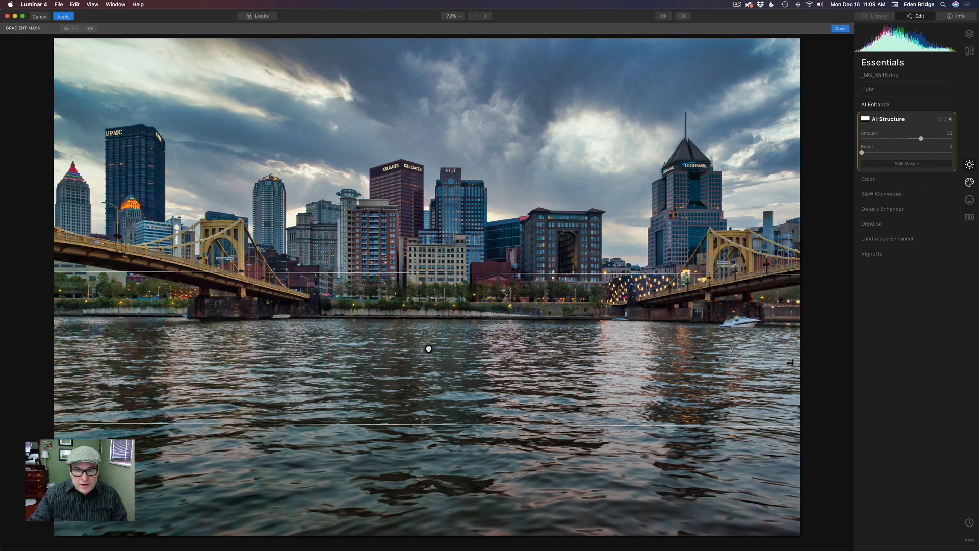
left_click(949, 120)
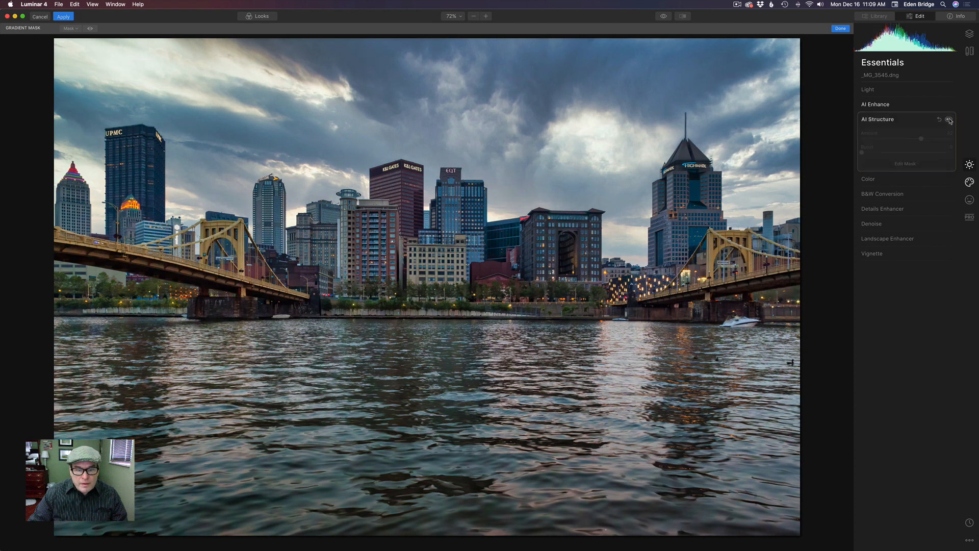
left_click(949, 120)
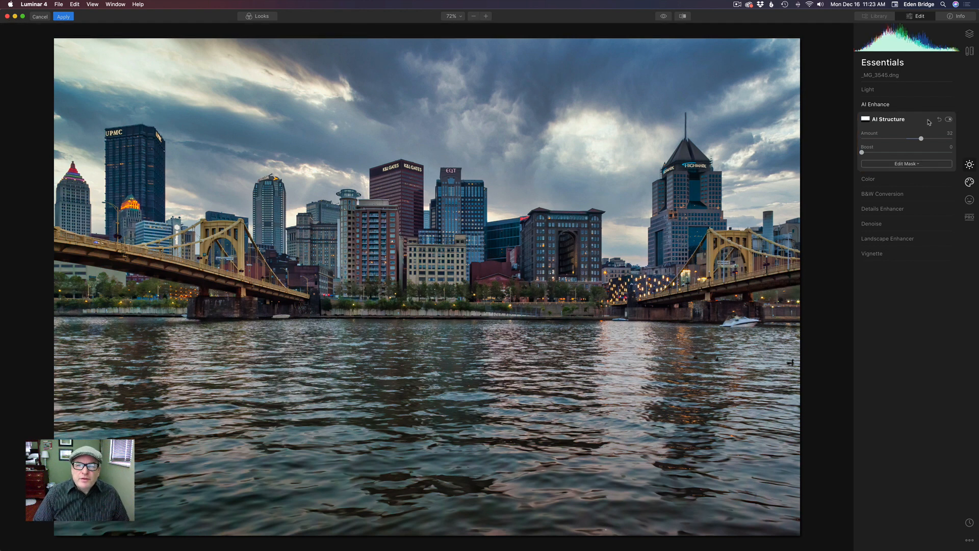
Apply the Kodack chrome 3 LUT in Color Styles with Amount 41, Contrast -39 and Saturation 13.
left_click(969, 182)
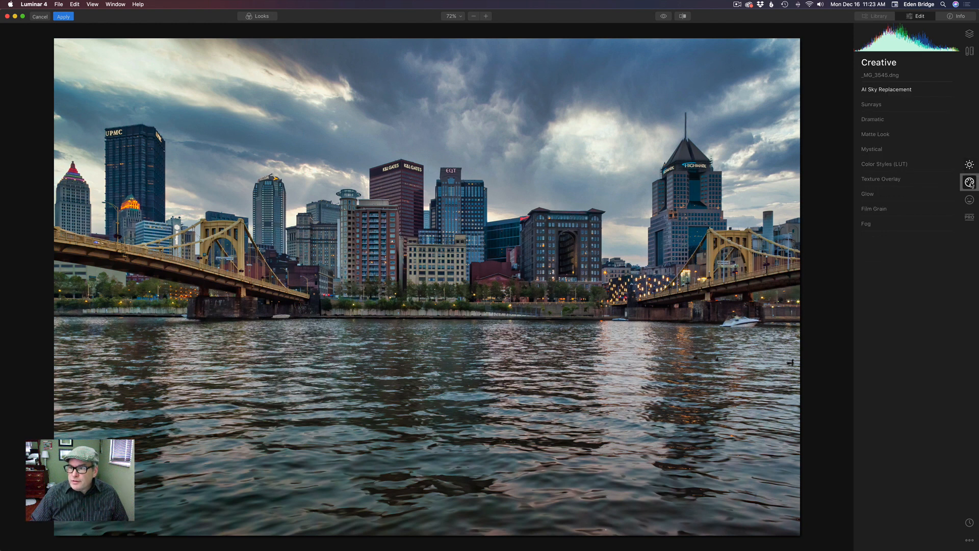
left_click(908, 164)
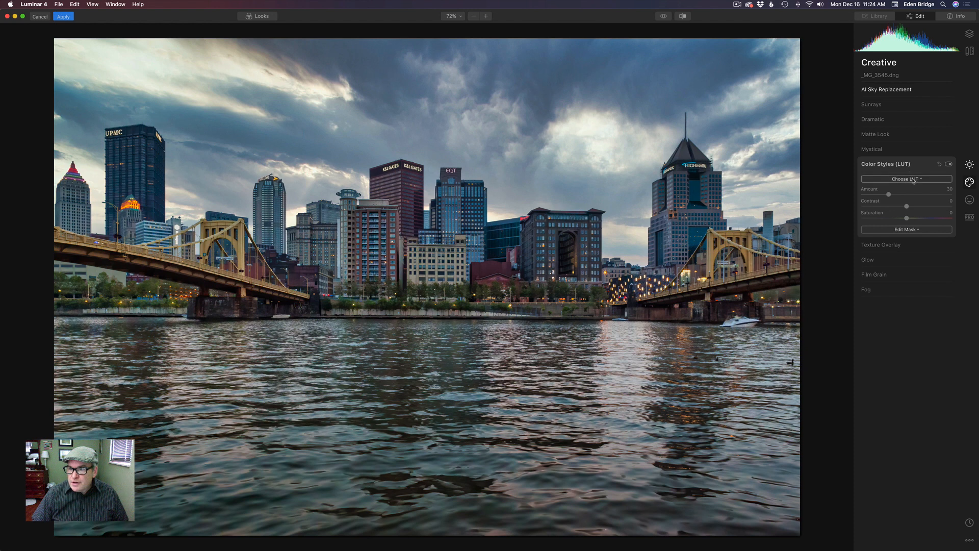
left_click(913, 179)
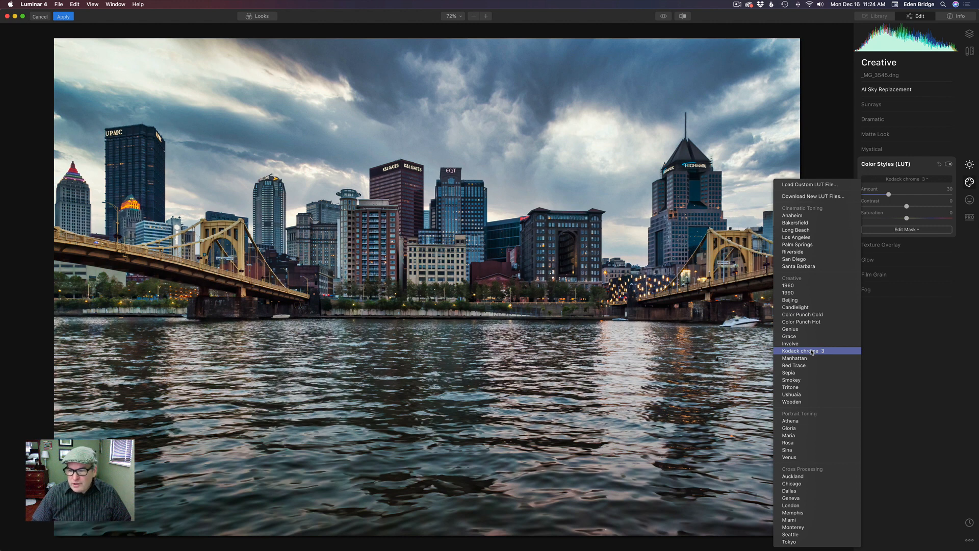
left_click(811, 351)
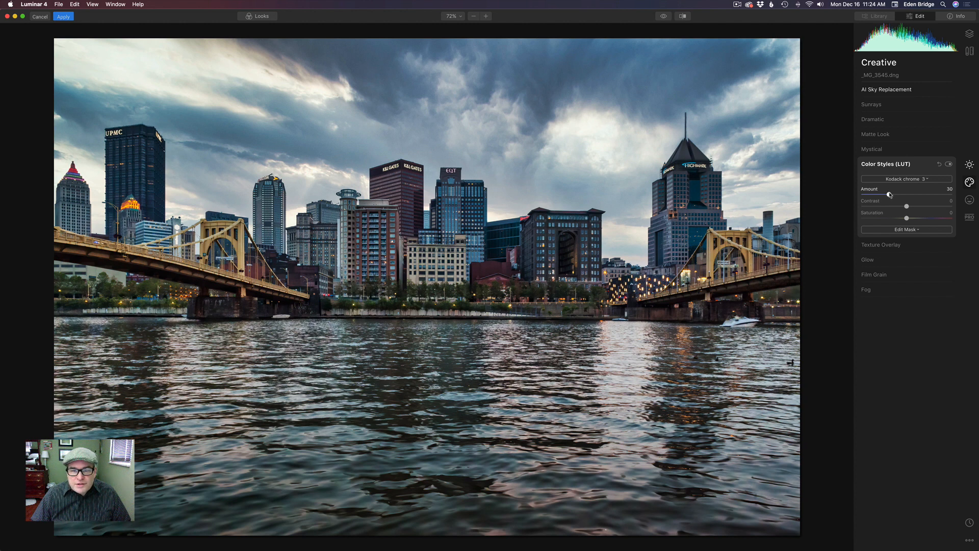
left_click_drag(889, 194, 899, 196)
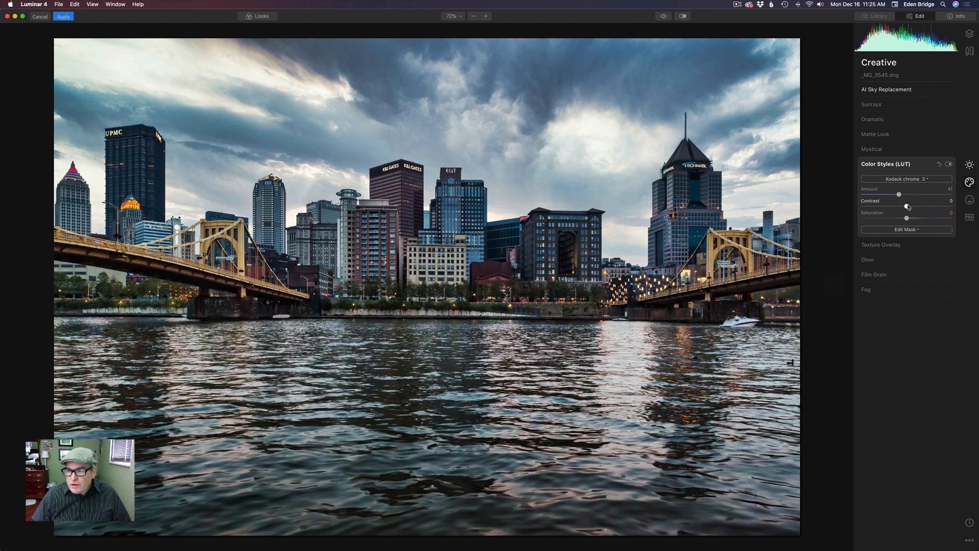
left_click_drag(907, 206, 889, 205)
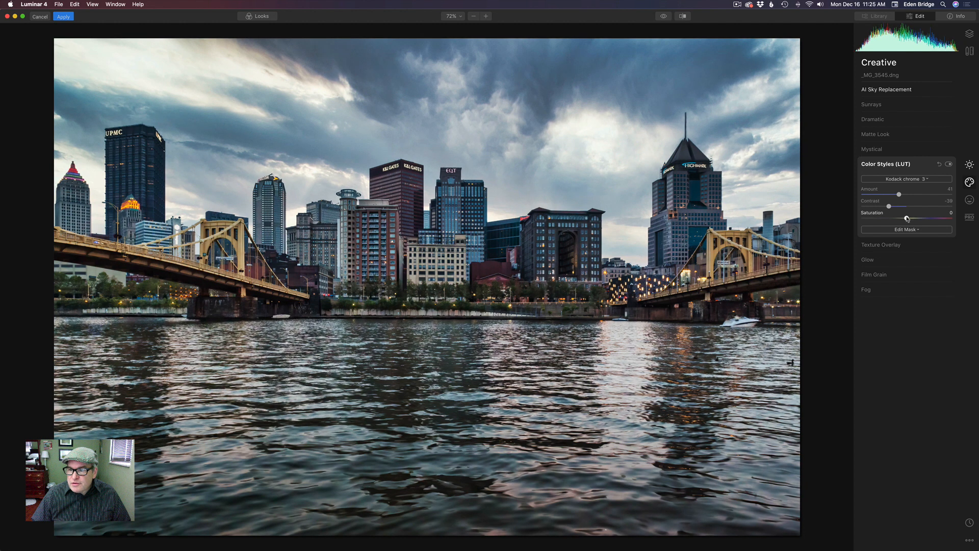
left_click_drag(907, 219, 917, 219)
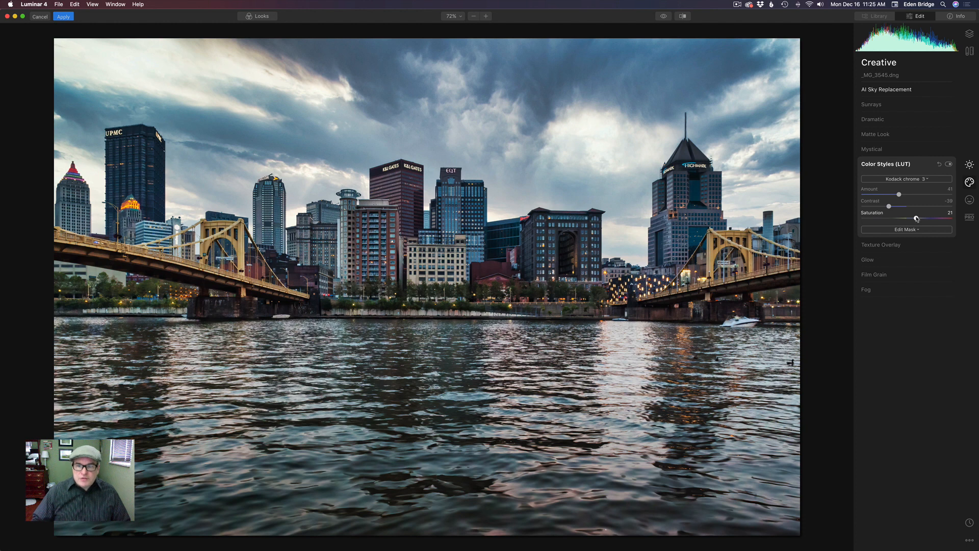
left_click_drag(917, 219, 913, 218)
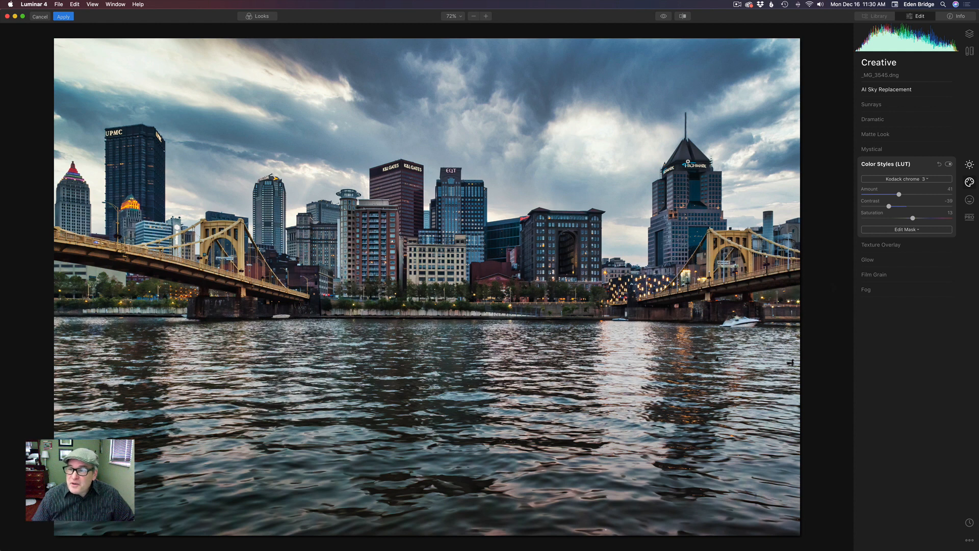
In the Light adjustments, set Smart Contrast to 37 and Shadows to 58.
left_click(971, 165)
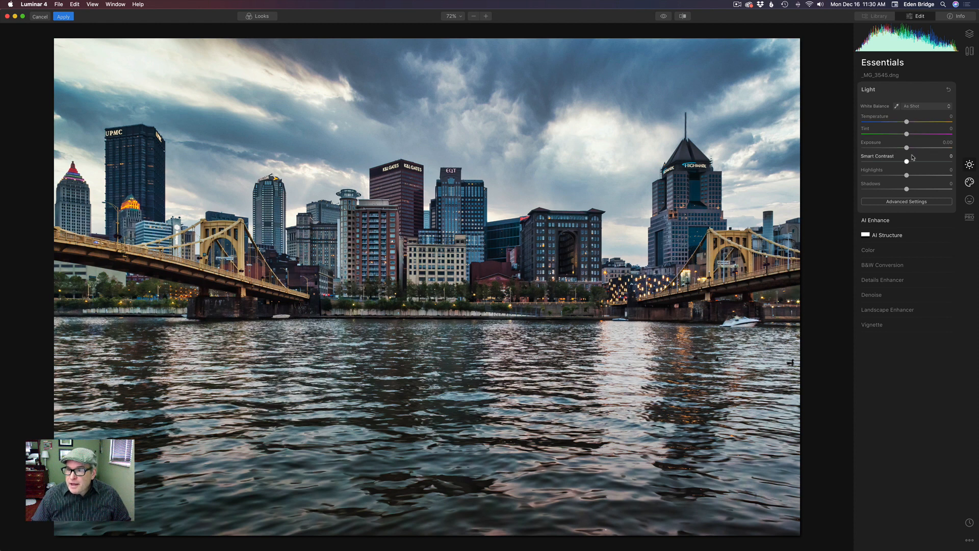
left_click_drag(907, 162, 926, 163)
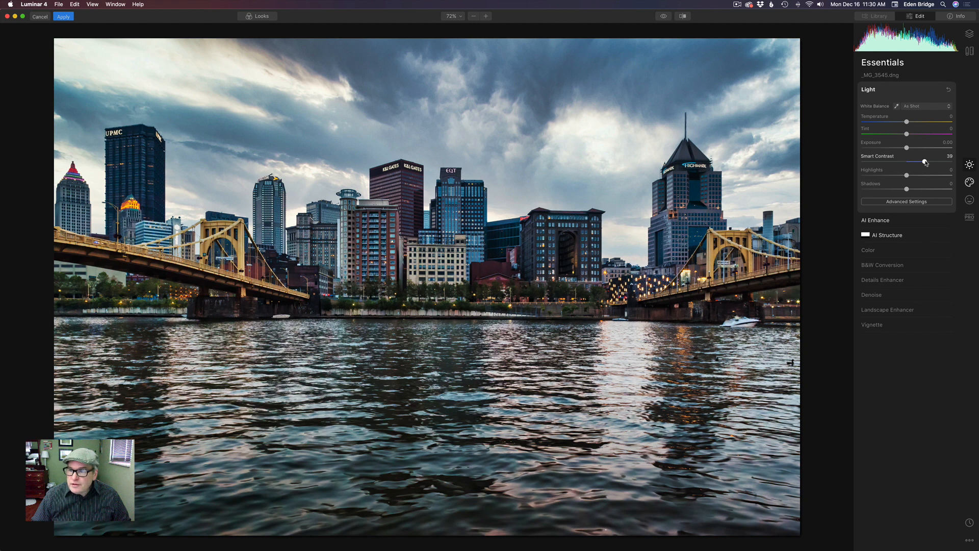
left_click_drag(925, 162, 923, 162)
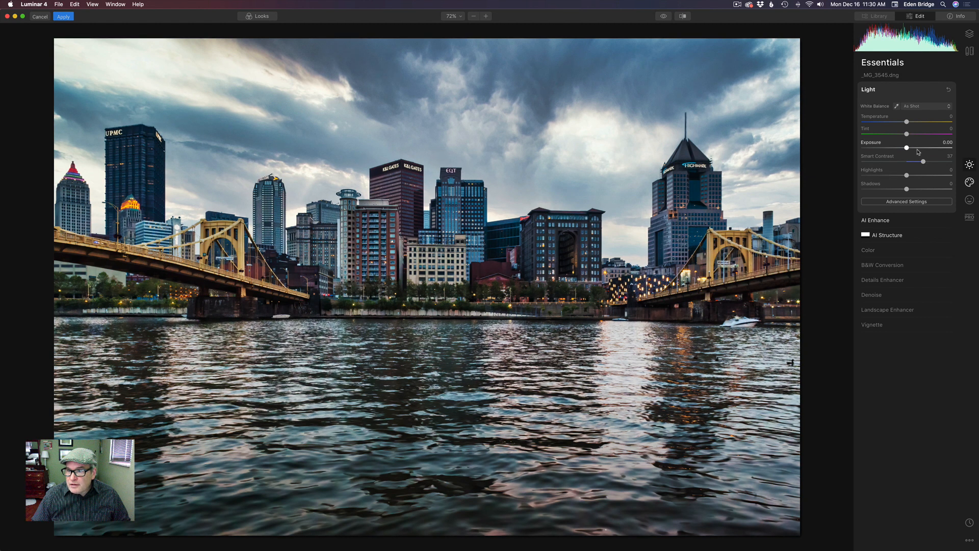
left_click_drag(907, 189, 933, 191)
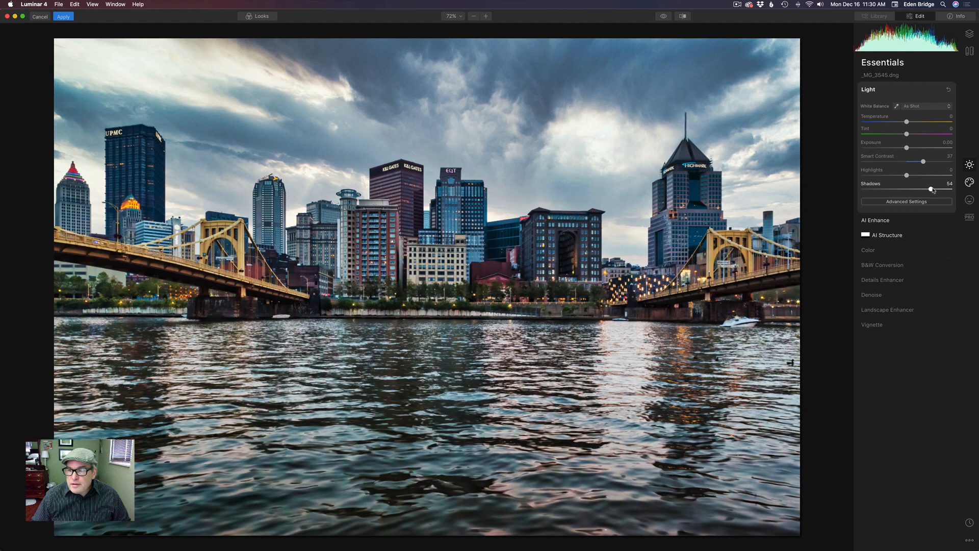
left_click_drag(933, 191, 937, 191)
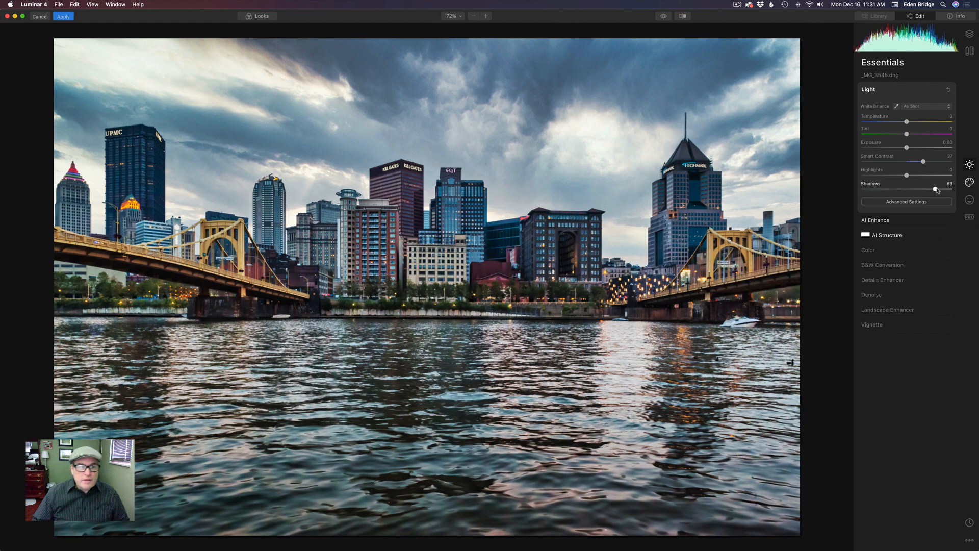
left_click_drag(937, 191, 940, 191)
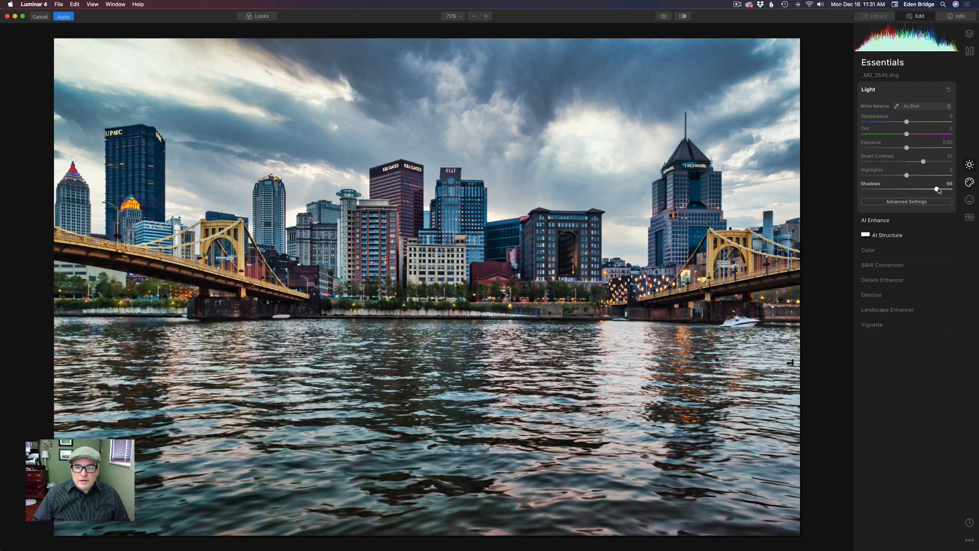
left_click_drag(940, 190, 933, 189)
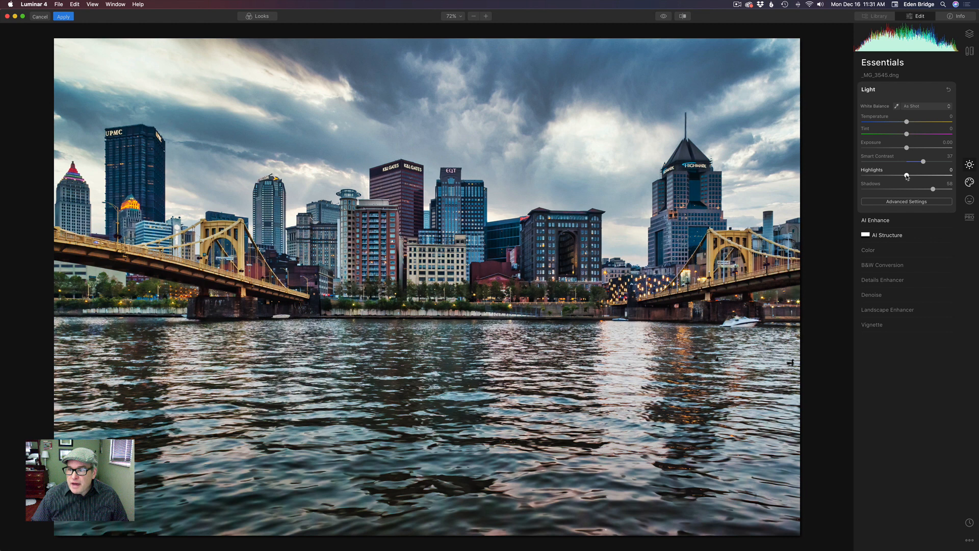
Set the Light adjustment's Highlights to -32, Exposure to 0.20 and Temperature to 11.
left_click_drag(907, 177, 892, 176)
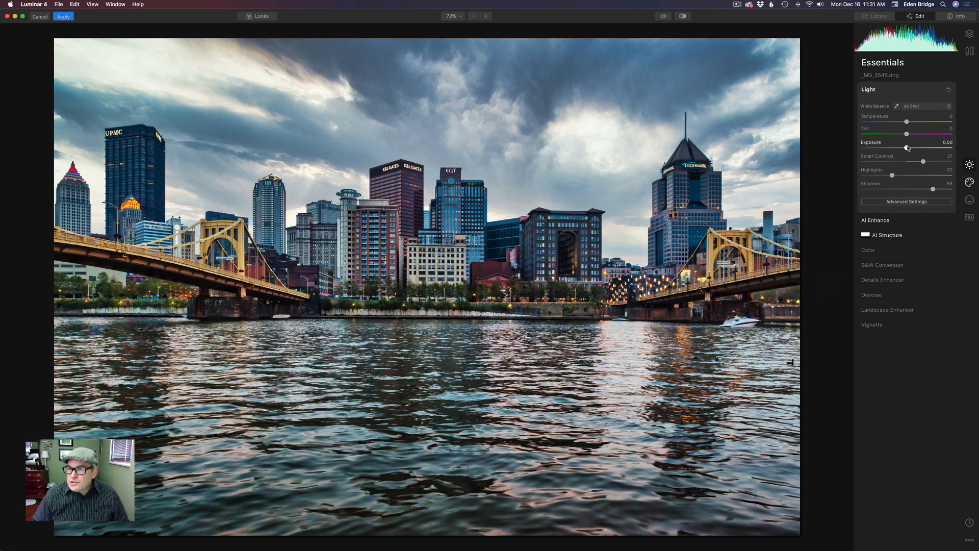
left_click_drag(907, 148, 910, 148)
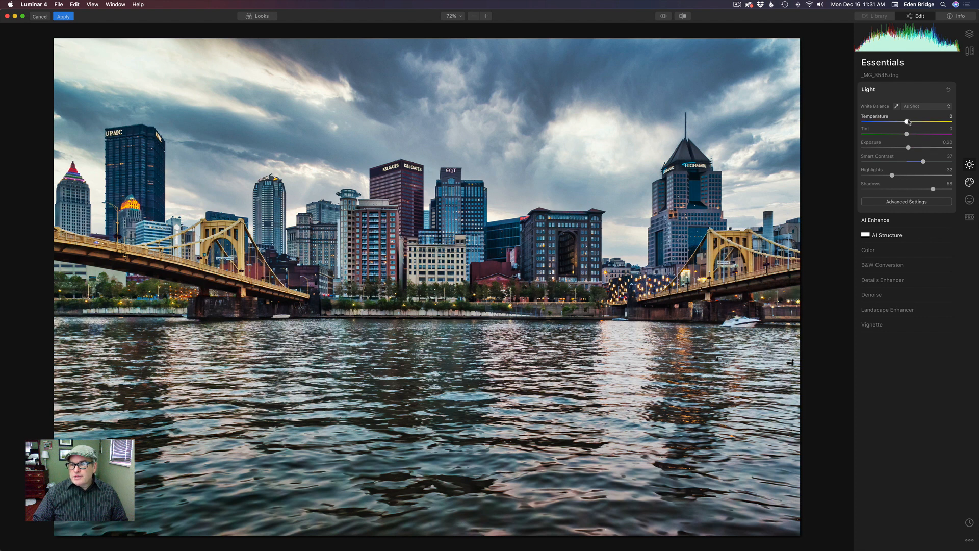
left_click_drag(907, 122, 913, 123)
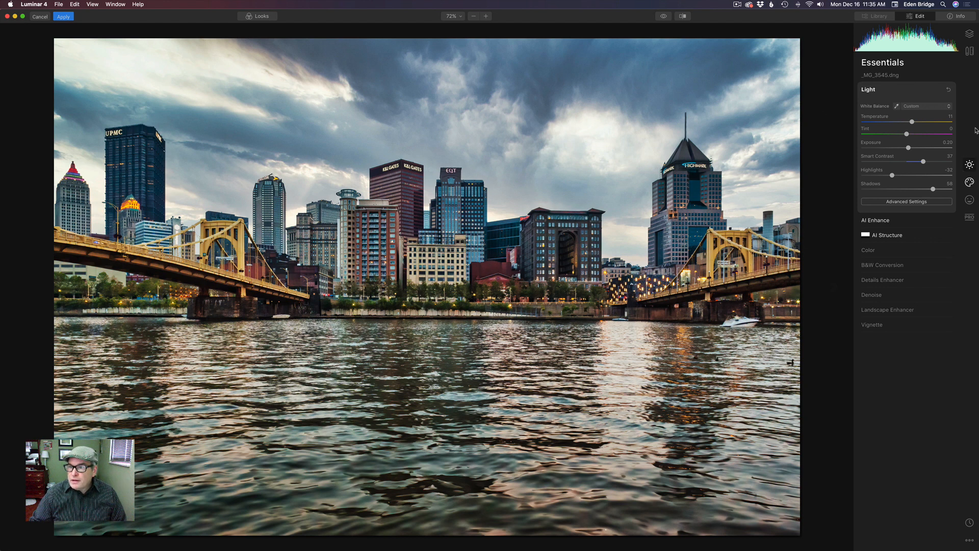
Add a new adjustment layer above the photo and lower its Light Exposure to -0.93.
left_click(970, 35)
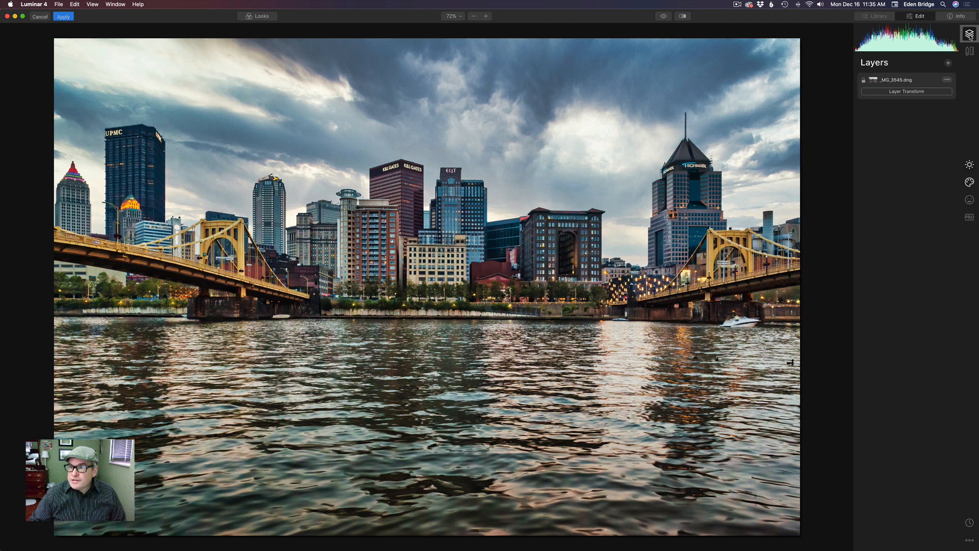
left_click(949, 64)
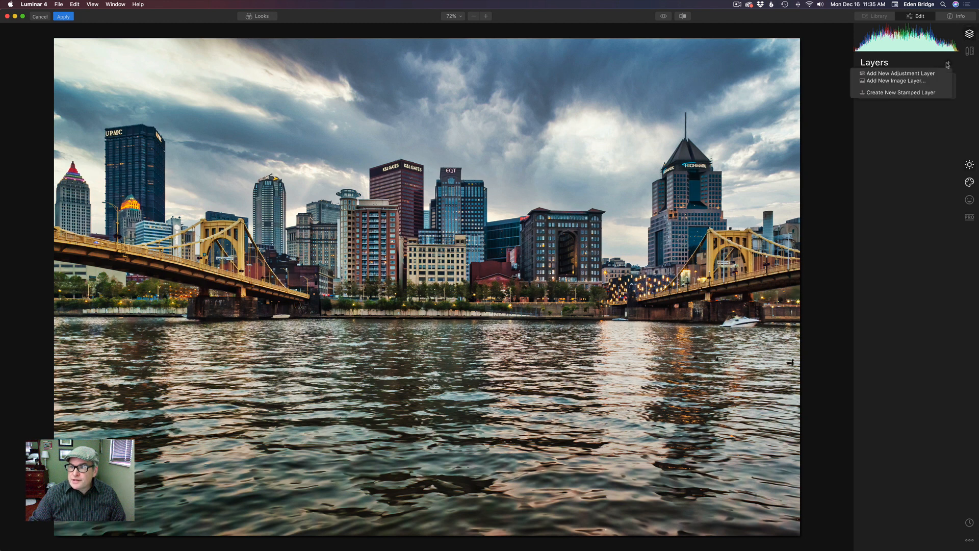
left_click(915, 74)
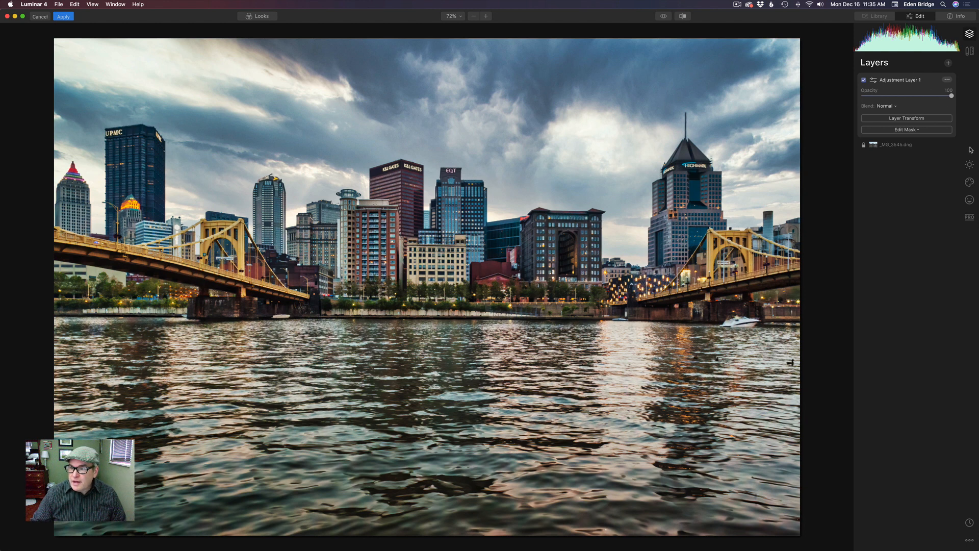
left_click(970, 164)
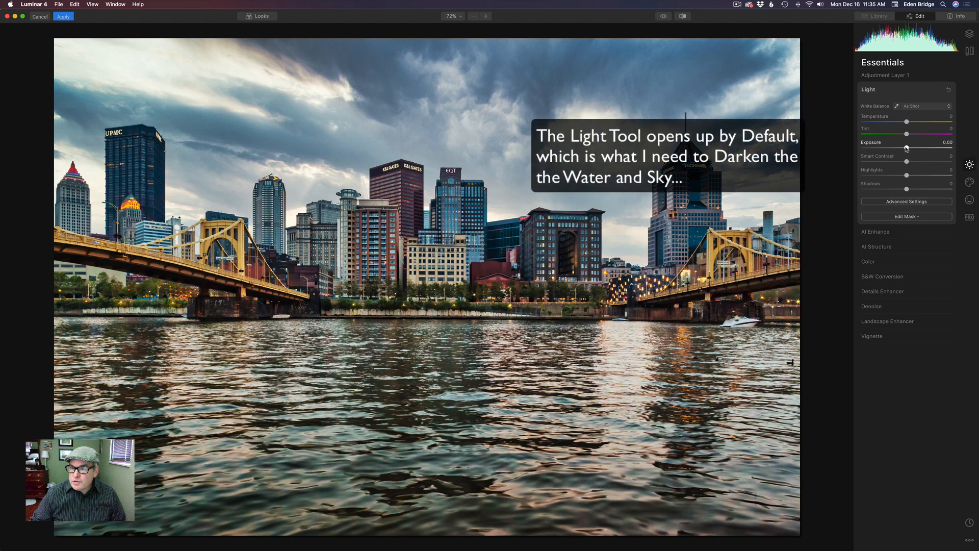
left_click_drag(906, 149, 898, 149)
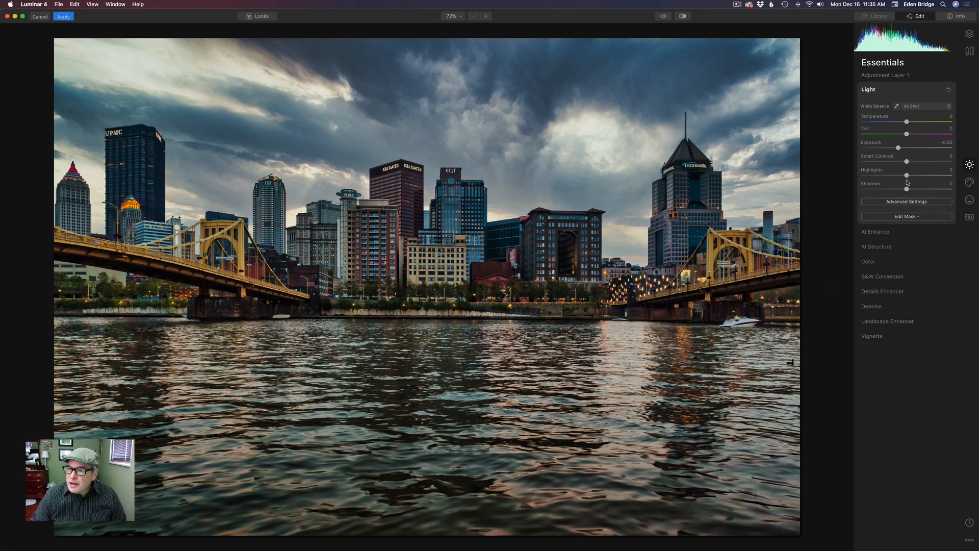
Restrict Adjustment Layer 1's Light effect to the water with a gradient mask and set its Exposure to -1.06.
left_click(917, 218)
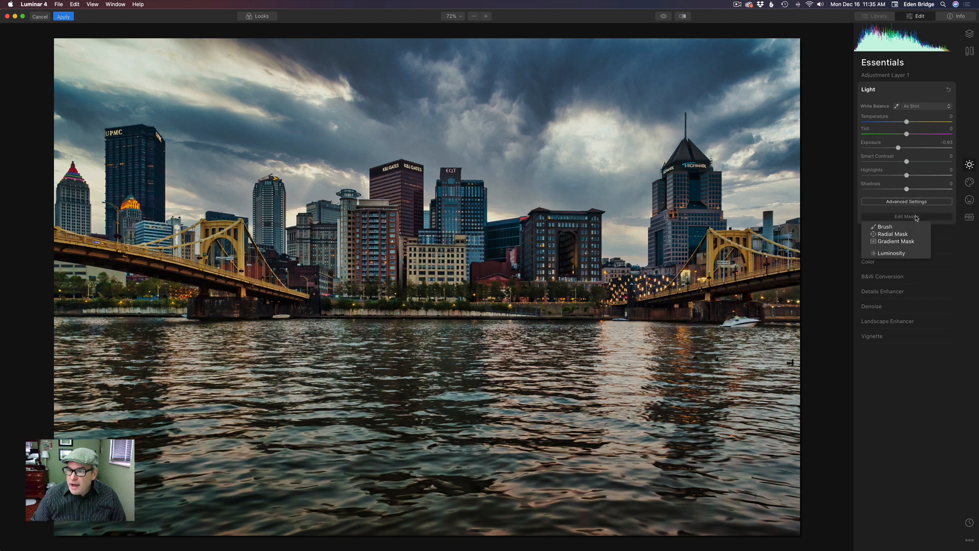
left_click(899, 242)
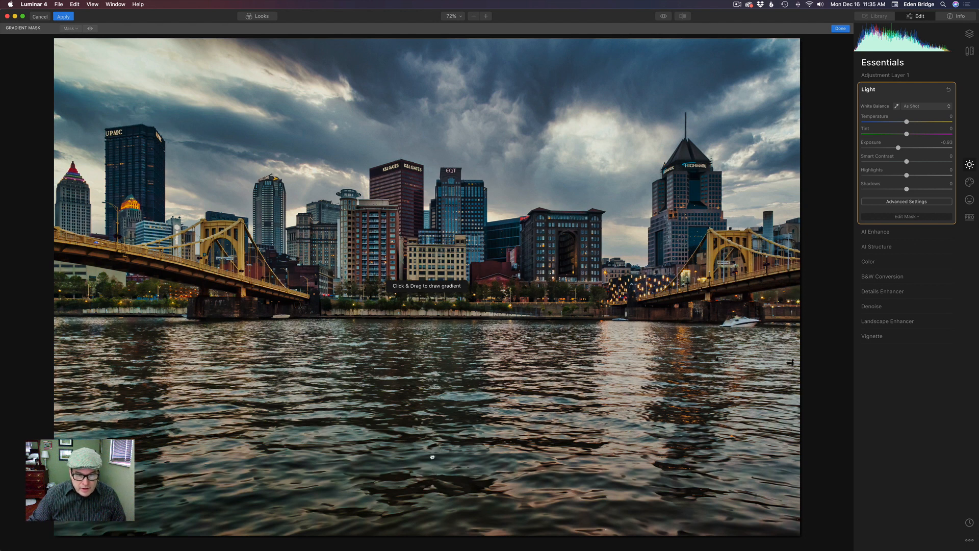
left_click_drag(432, 468, 435, 253)
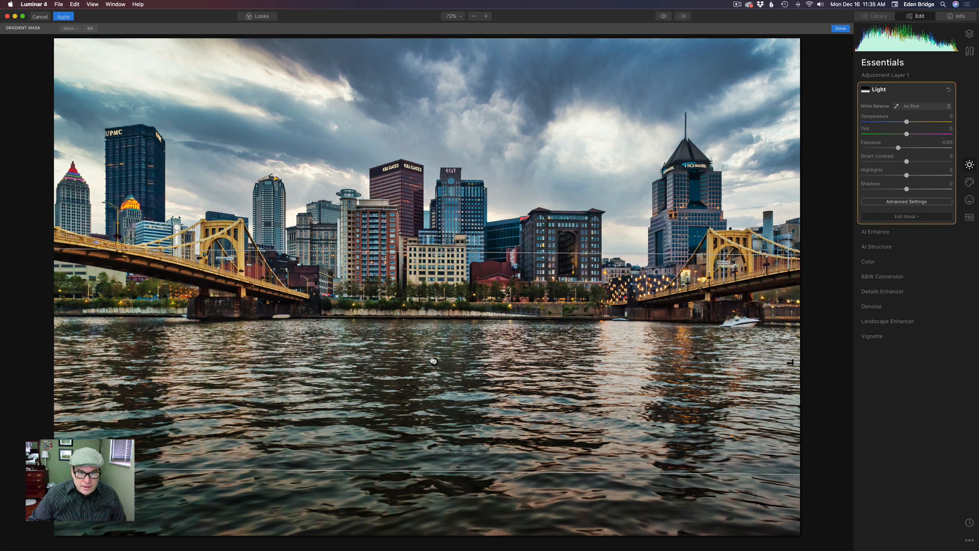
left_click_drag(433, 361, 432, 356)
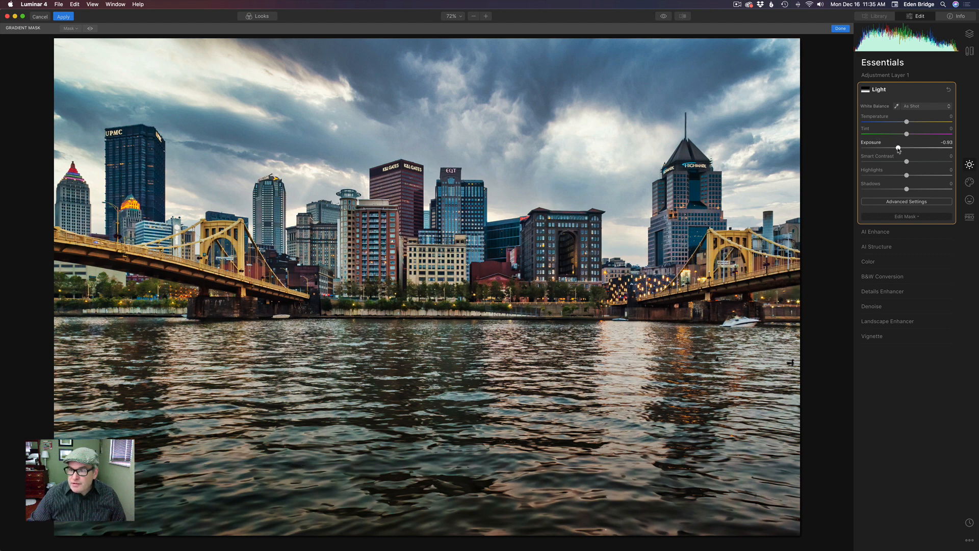
left_click_drag(899, 148, 895, 148)
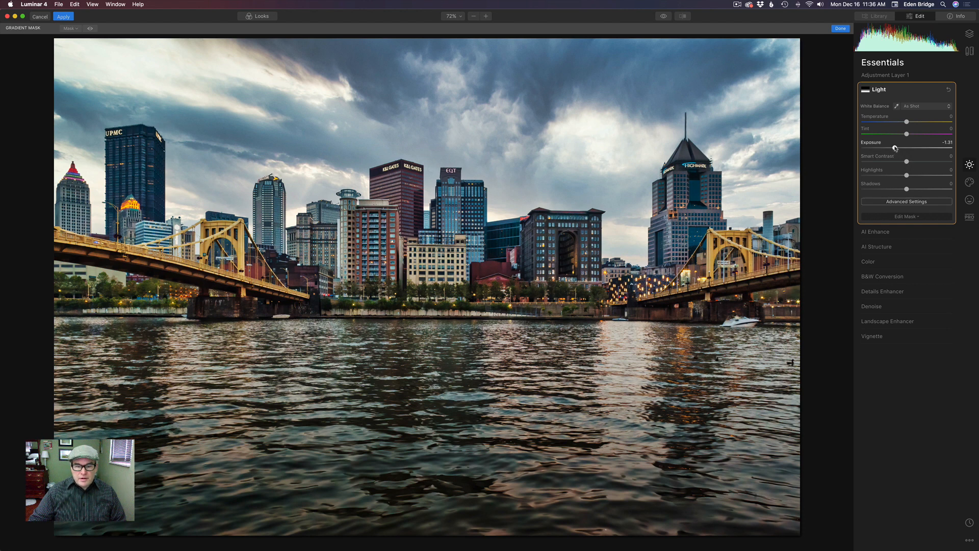
left_click_drag(895, 148, 898, 148)
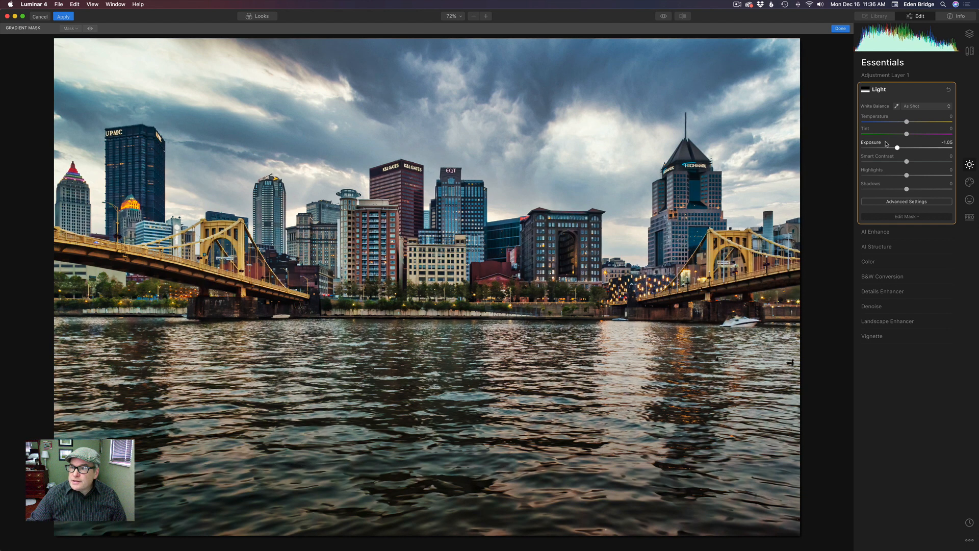
Add a second adjustment layer and lower its Light Exposure to -0.58.
left_click(971, 34)
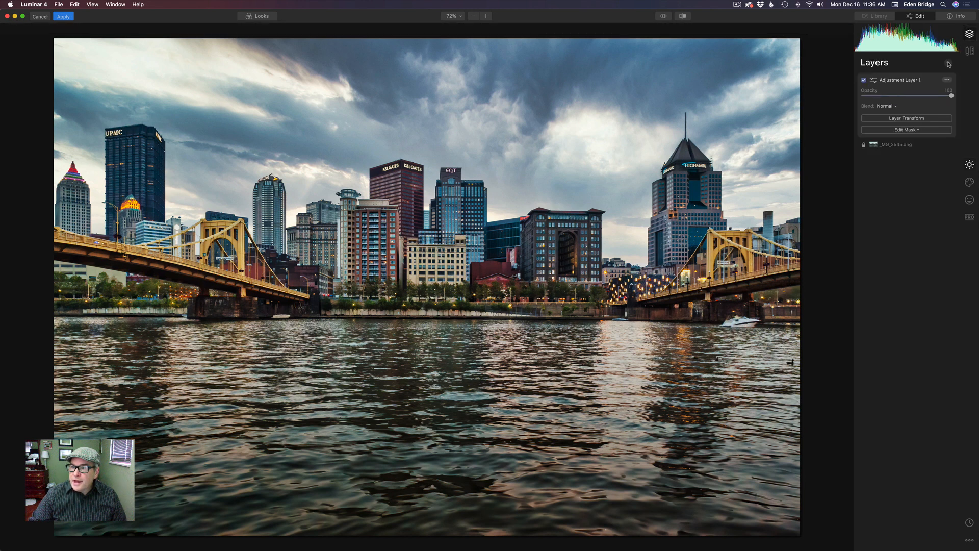
left_click(949, 64)
left_click(920, 73)
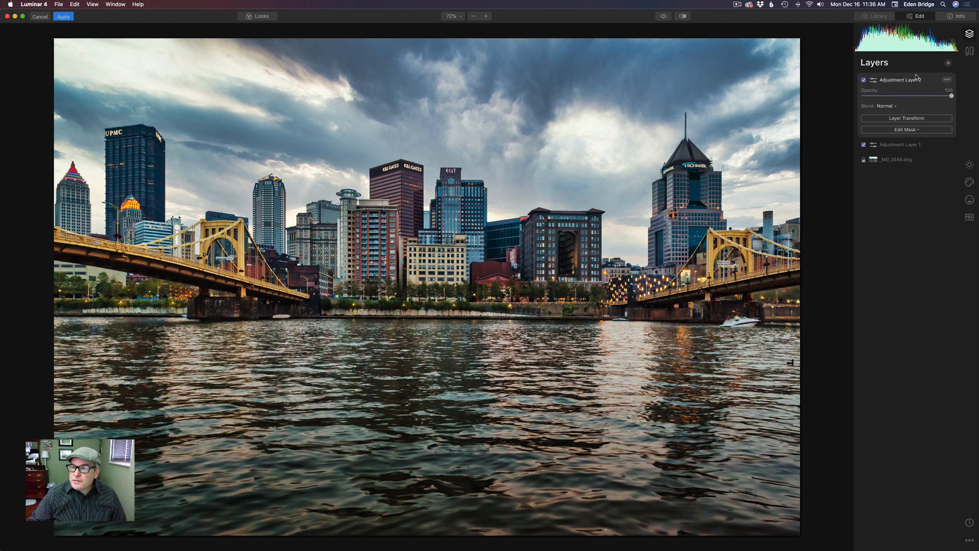
left_click(970, 165)
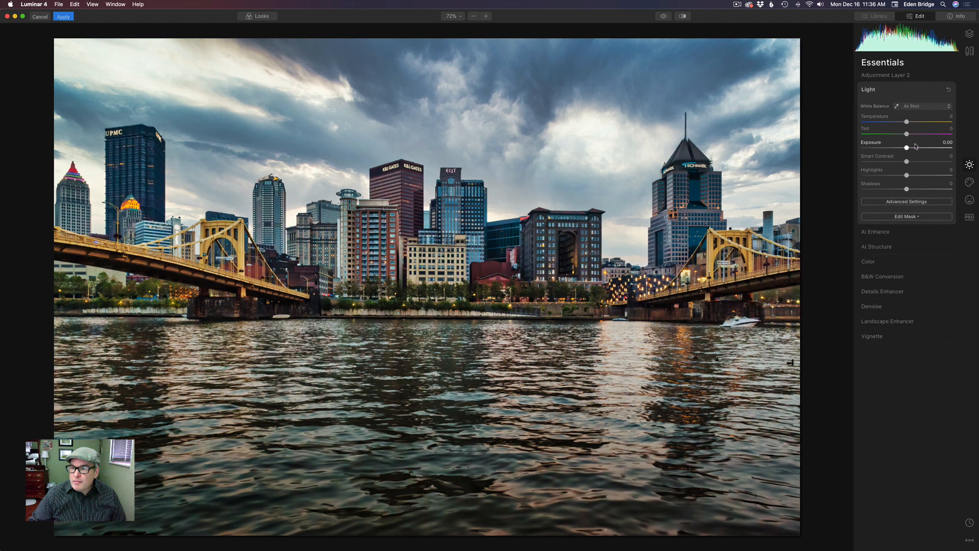
left_click_drag(908, 149, 902, 148)
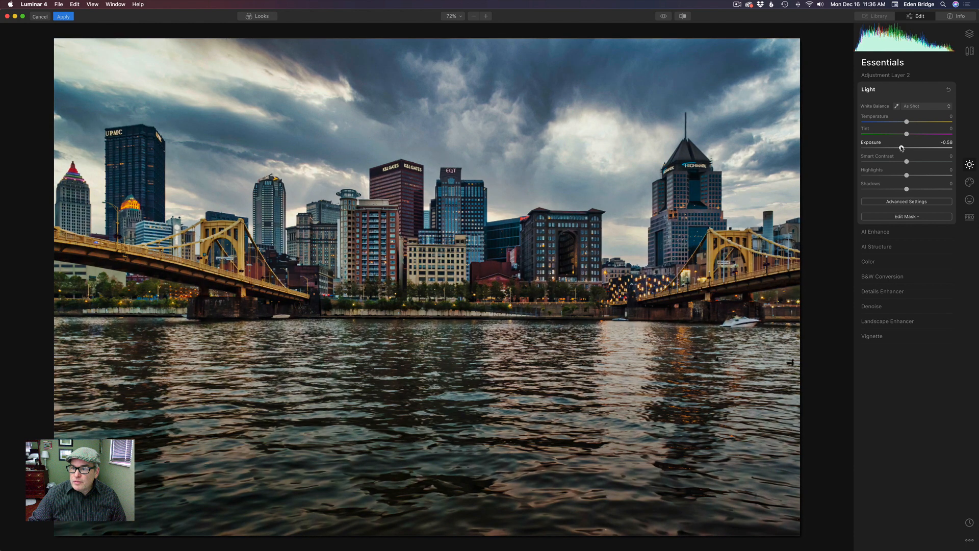
Mask Adjustment Layer 2's Light effect with a nearly level gradient over the nearest foreground water and set its Exposure to -0.81.
left_click(906, 216)
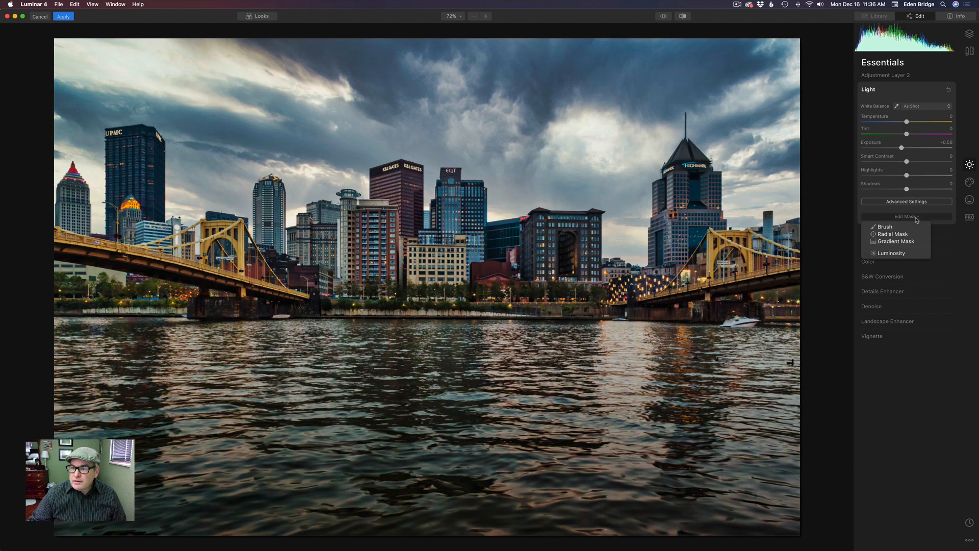
left_click(896, 242)
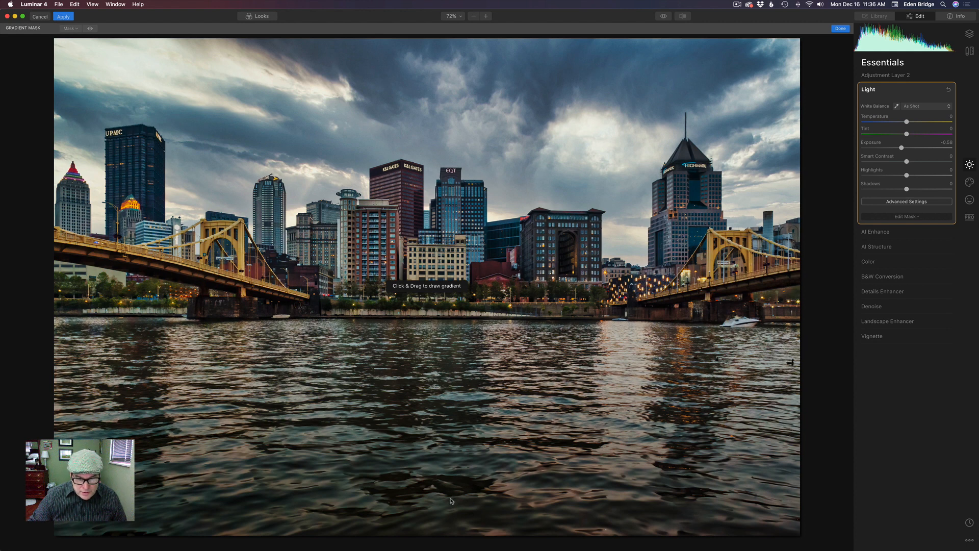
left_click_drag(451, 501, 449, 453)
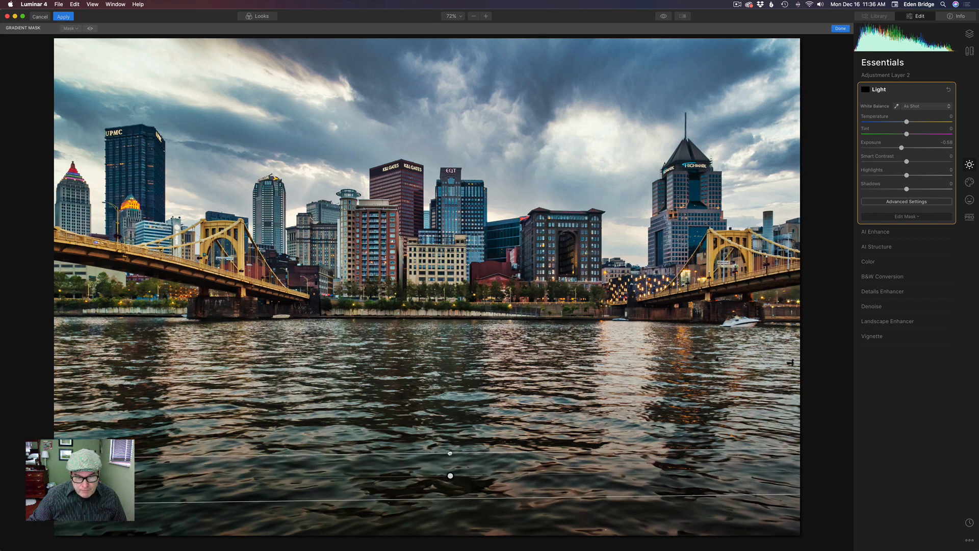
left_click_drag(450, 453, 449, 453)
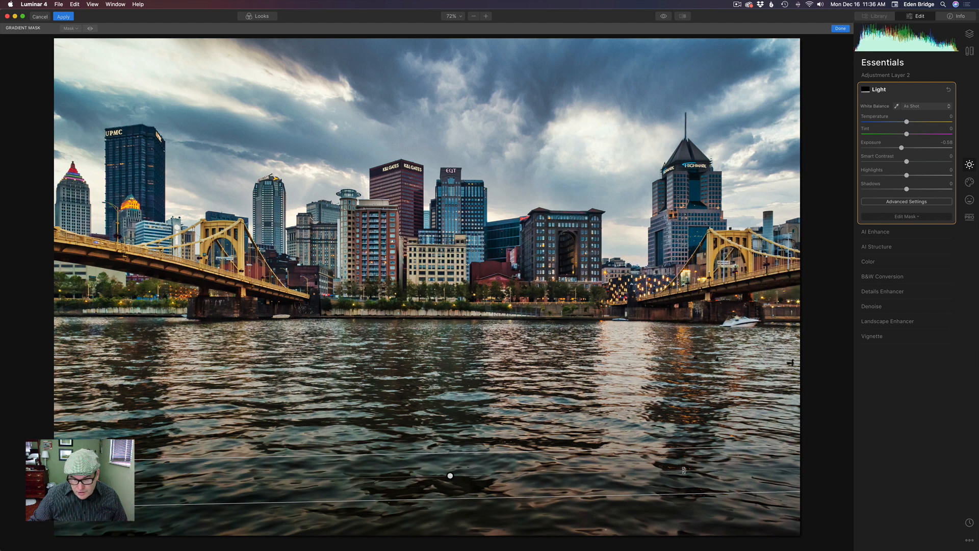
left_click_drag(683, 470, 685, 472)
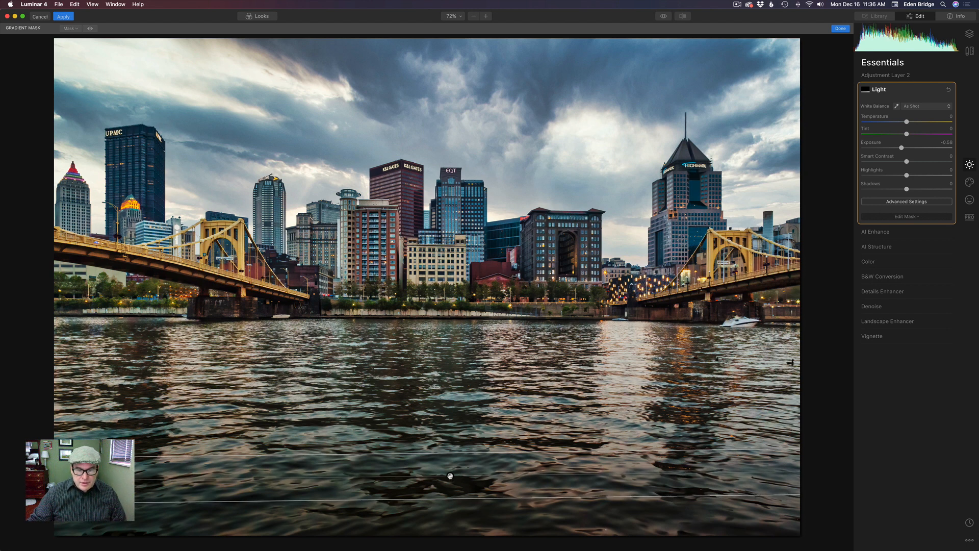
mouse_move(450, 476)
left_mouse_down()
mouse_move(450, 466)
mouse_move(450, 476)
left_mouse_up()
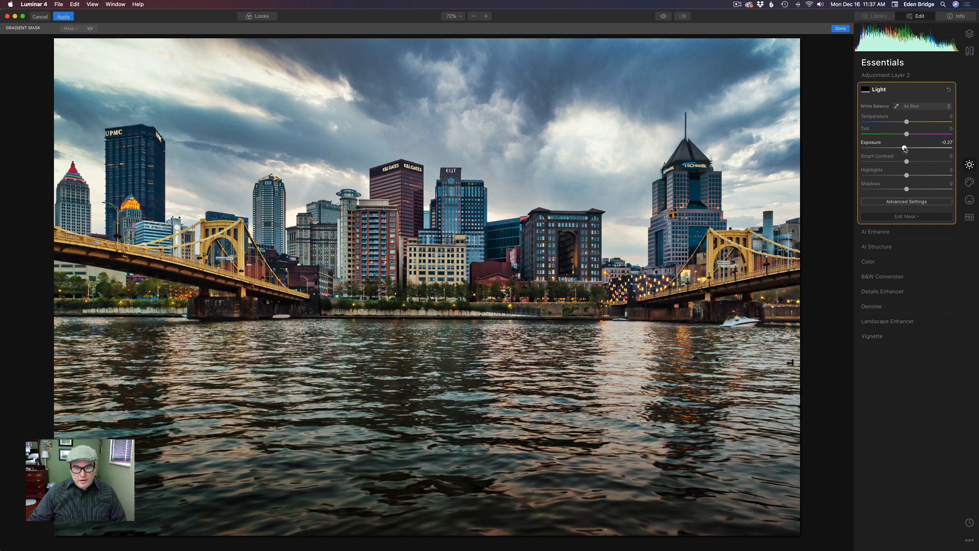
left_click_drag(905, 149, 899, 149)
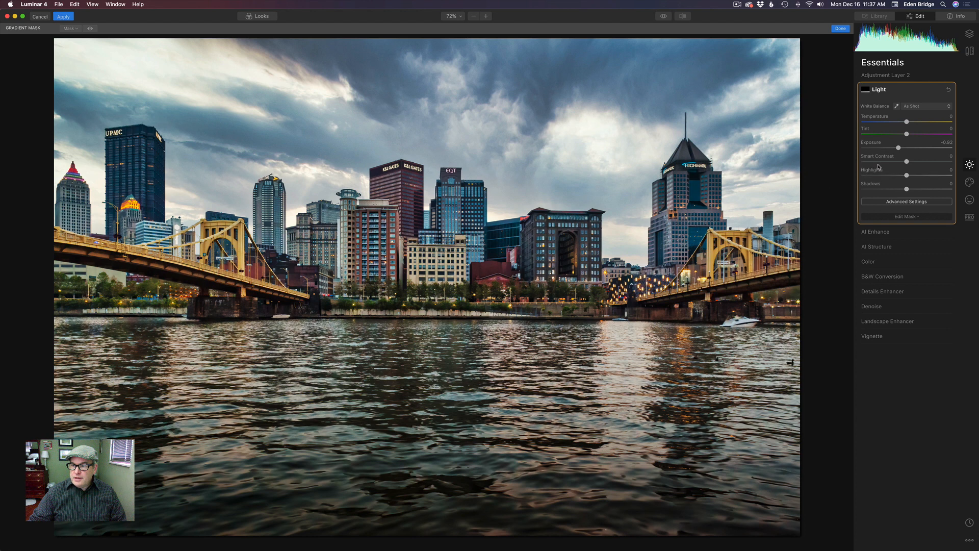
left_click_drag(899, 148, 900, 149)
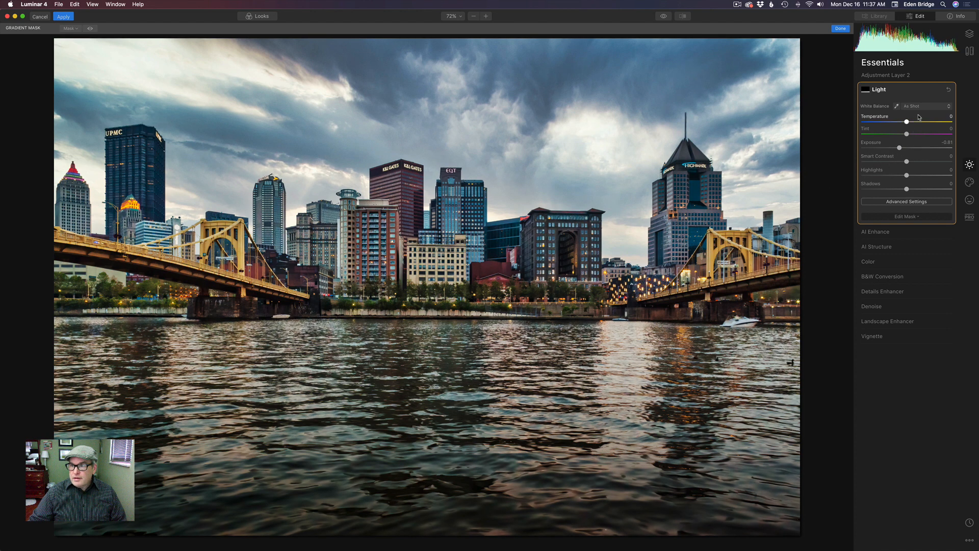
Temporarily hide Adjustment Layer 2, set Adjustment Layer 1's Light Exposure to -0.82, and turn Adjustment Layer 2 back on.
left_click(970, 33)
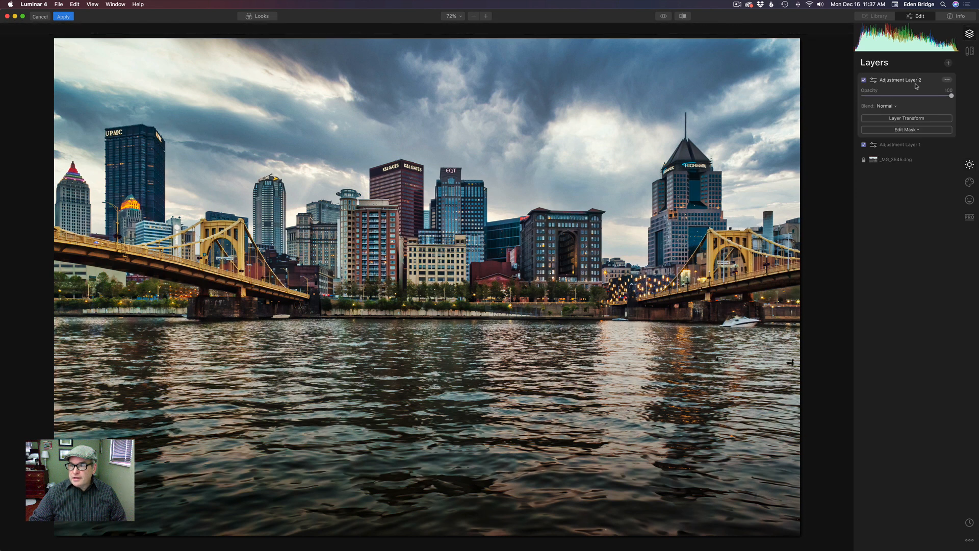
left_click(901, 145)
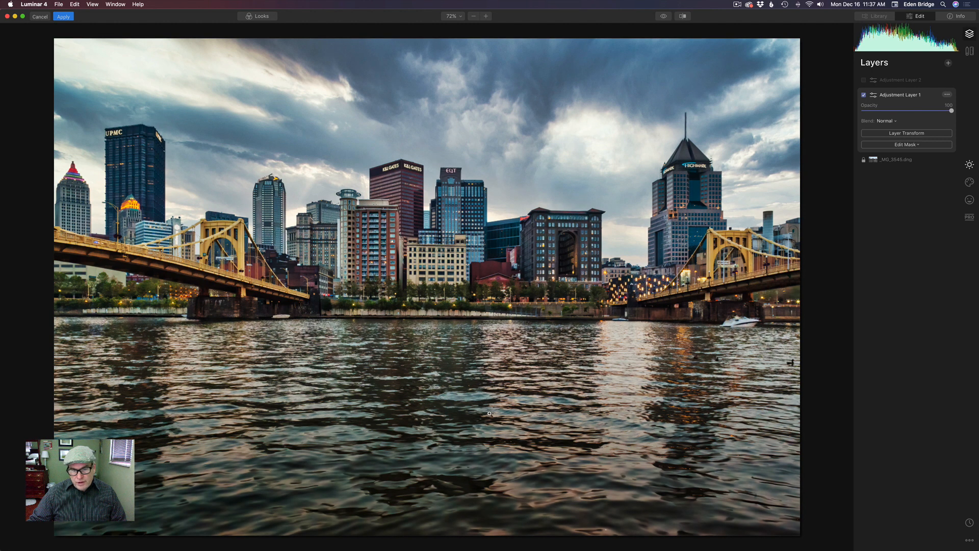
left_click(971, 165)
left_click_drag(906, 147, 900, 148)
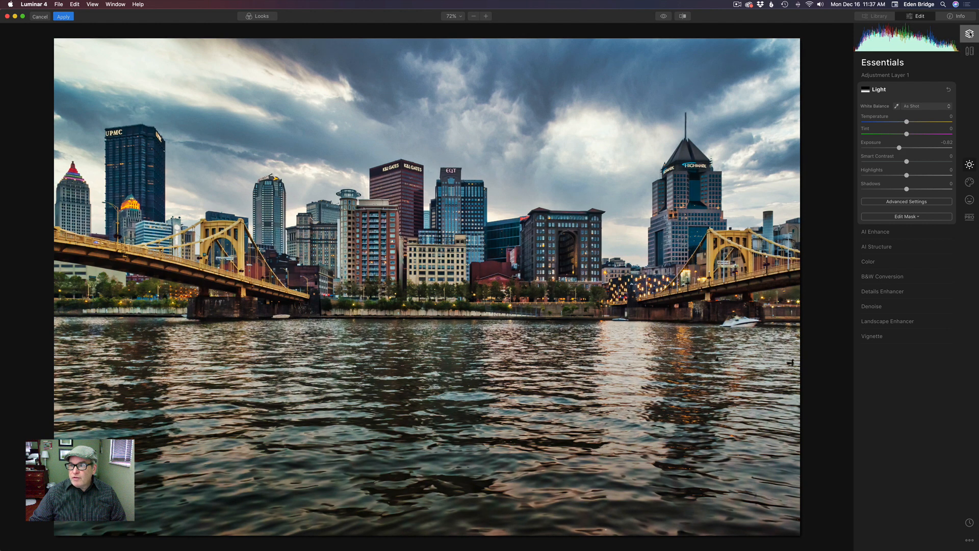
left_click(970, 34)
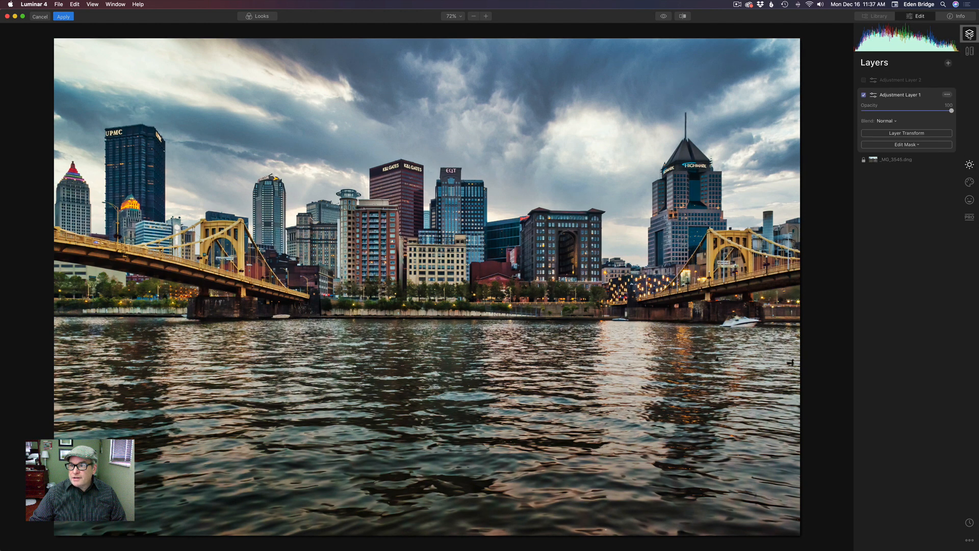
left_click(863, 80)
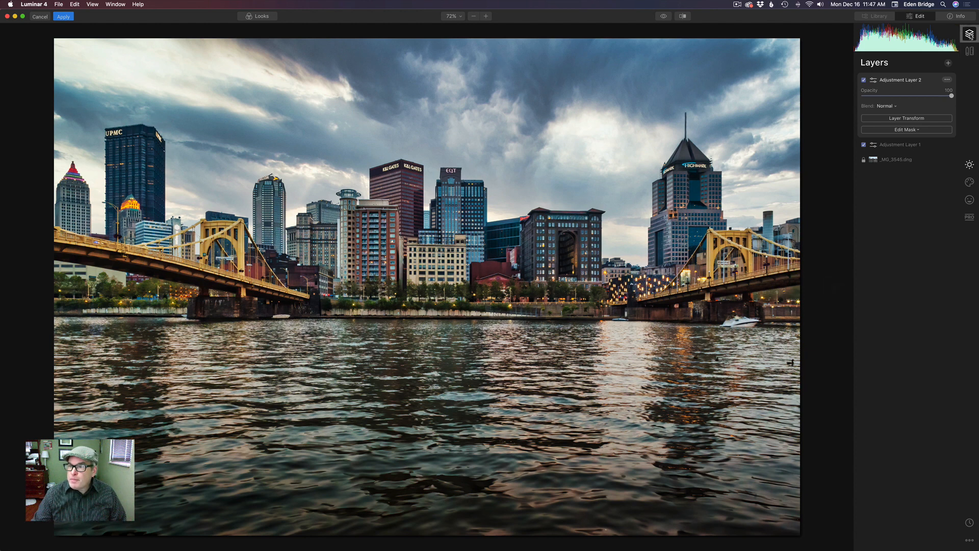
Add a third adjustment layer and lower its Light Exposure to -0.68.
left_click(950, 64)
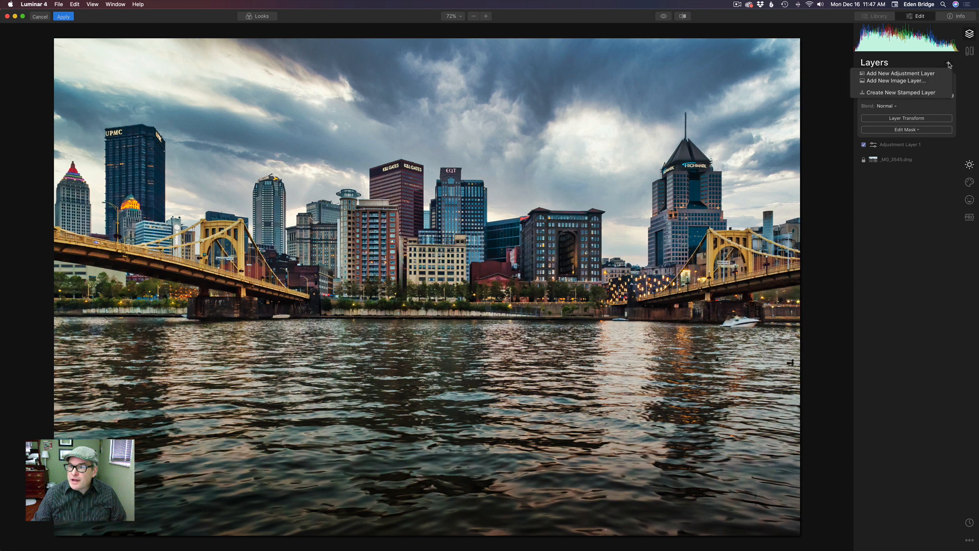
left_click(918, 75)
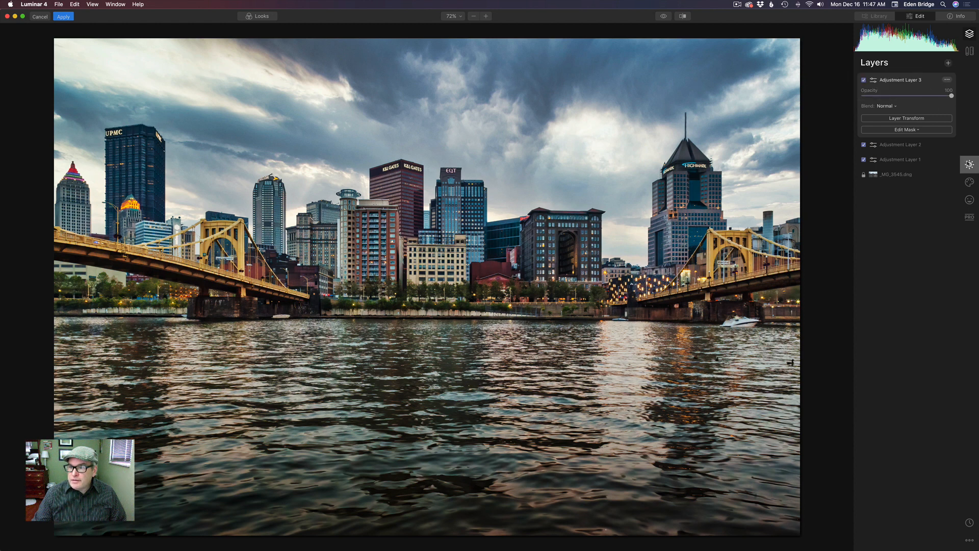
left_click(970, 165)
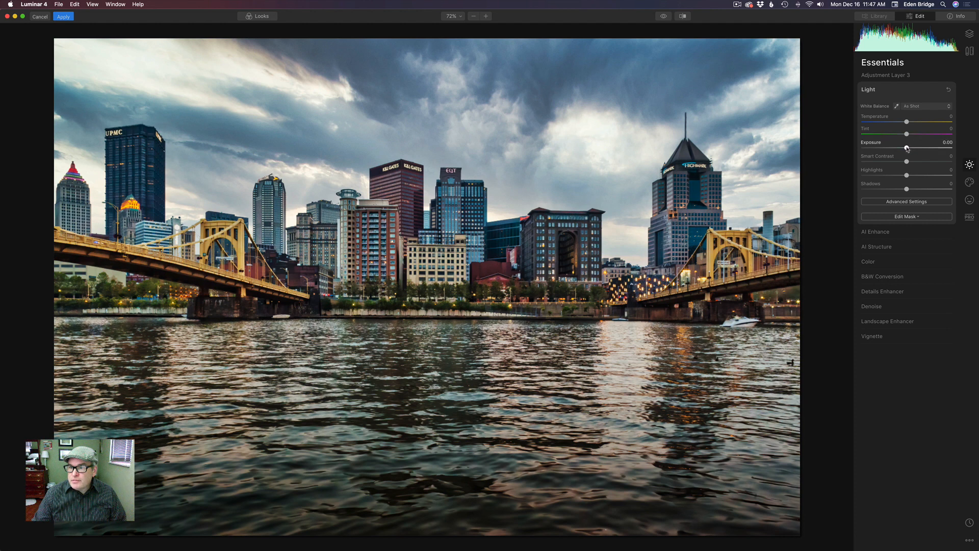
left_click_drag(907, 149, 901, 148)
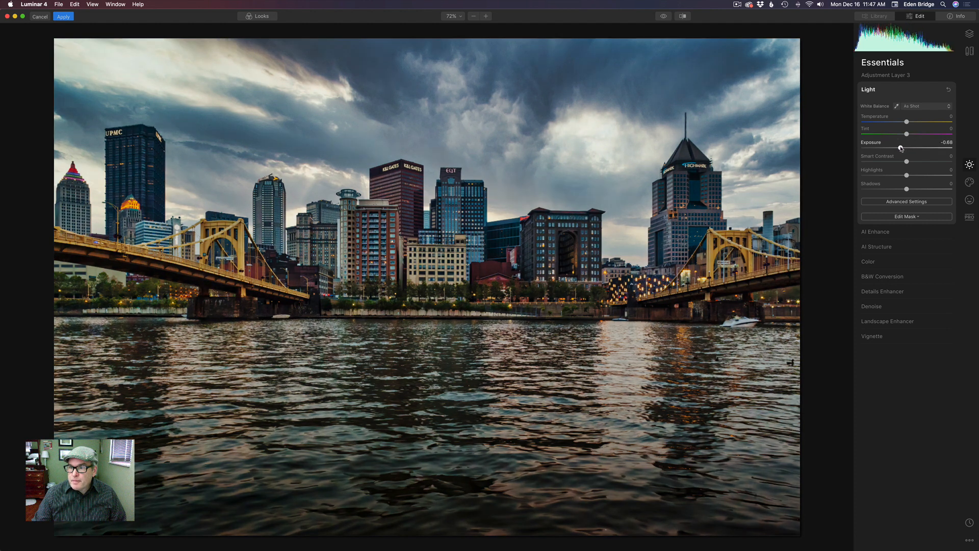
Mask Adjustment Layer 3's Light effect with a leveled gradient across the upper sky and tighten its transition.
left_click(918, 217)
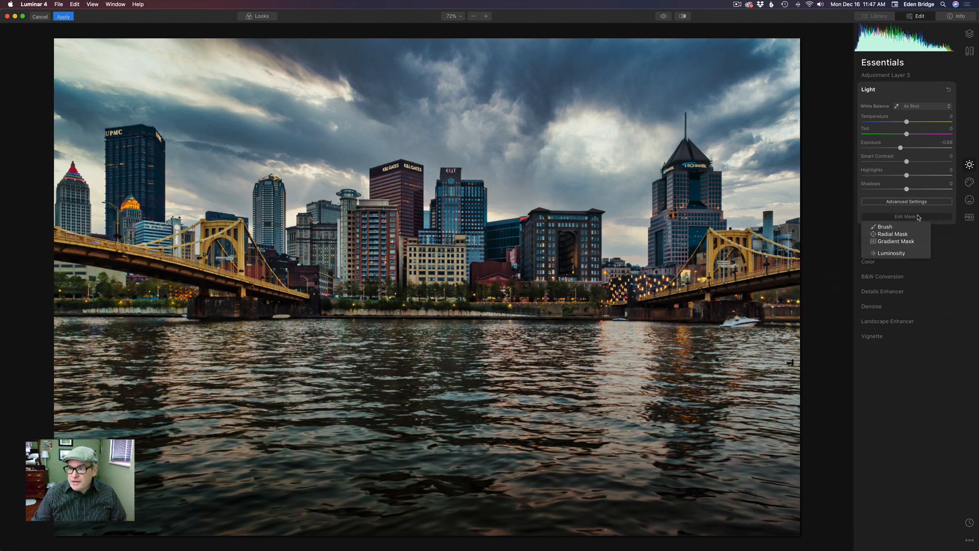
left_click(906, 241)
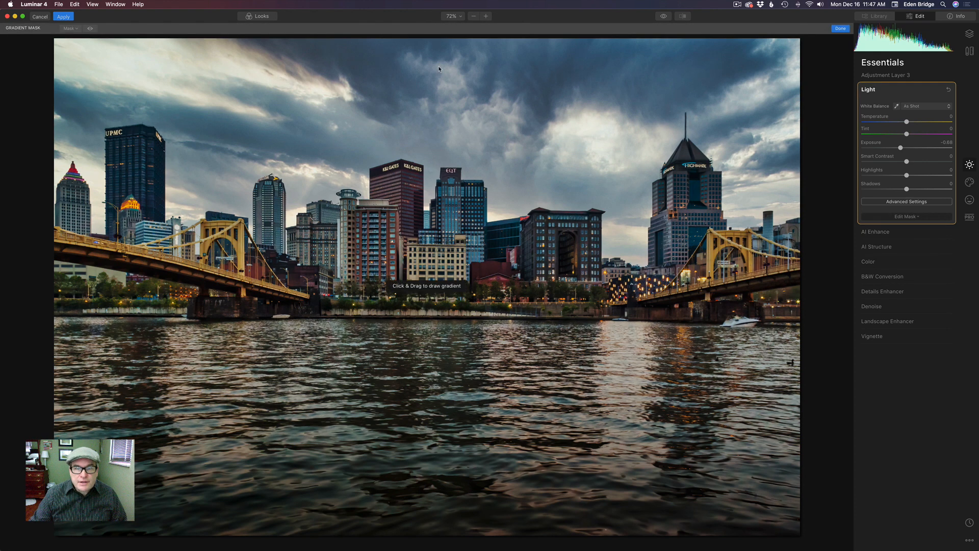
left_click_drag(445, 73, 446, 97)
left_click_drag(446, 99, 446, 103)
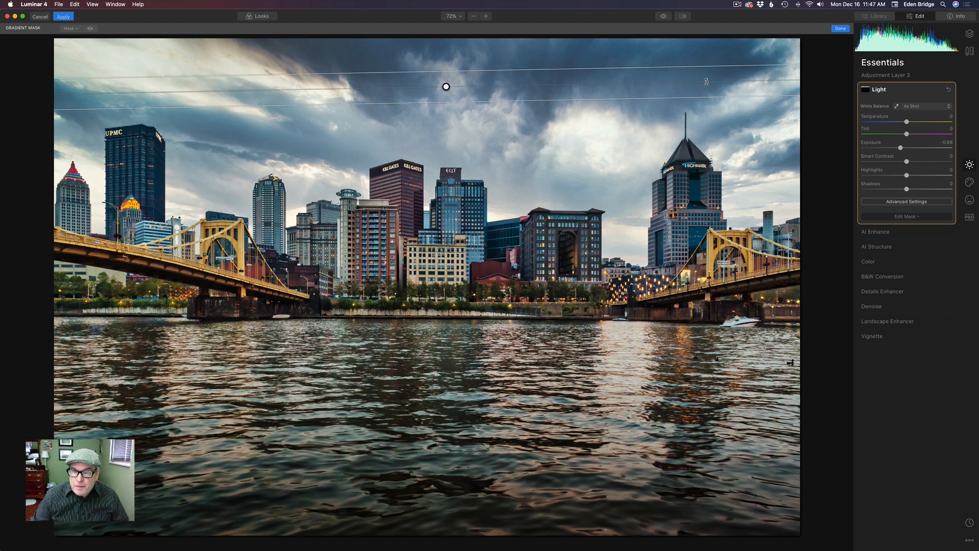
left_click_drag(707, 82, 707, 86)
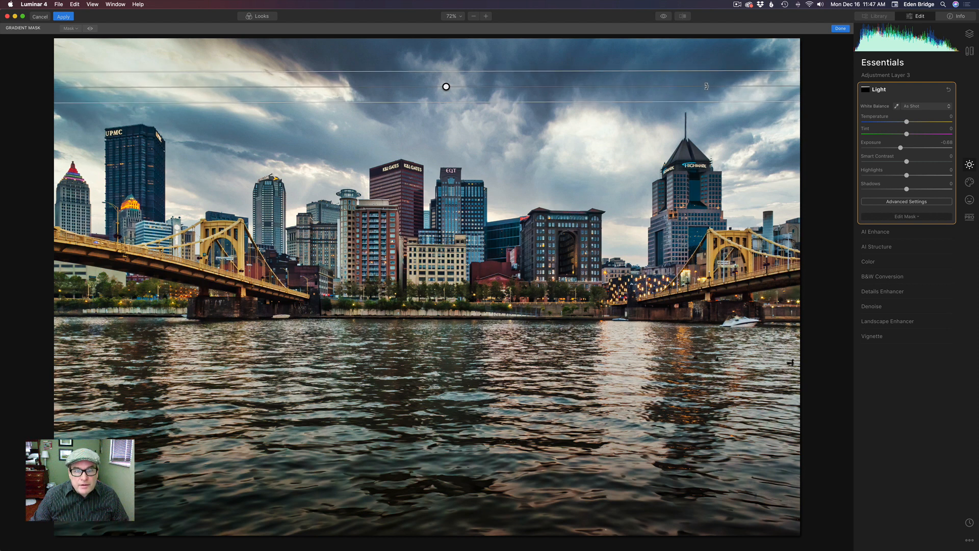
left_click_drag(484, 102, 447, 83)
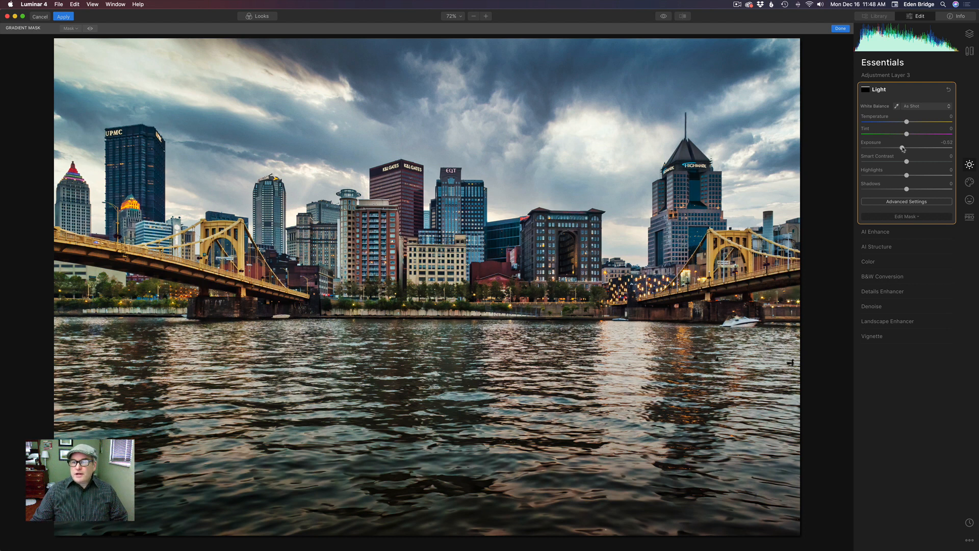
Set Adjustment Layer 3's Light Exposure to -0.61 and compare the edited photo with the original.
left_click_drag(903, 149, 903, 149)
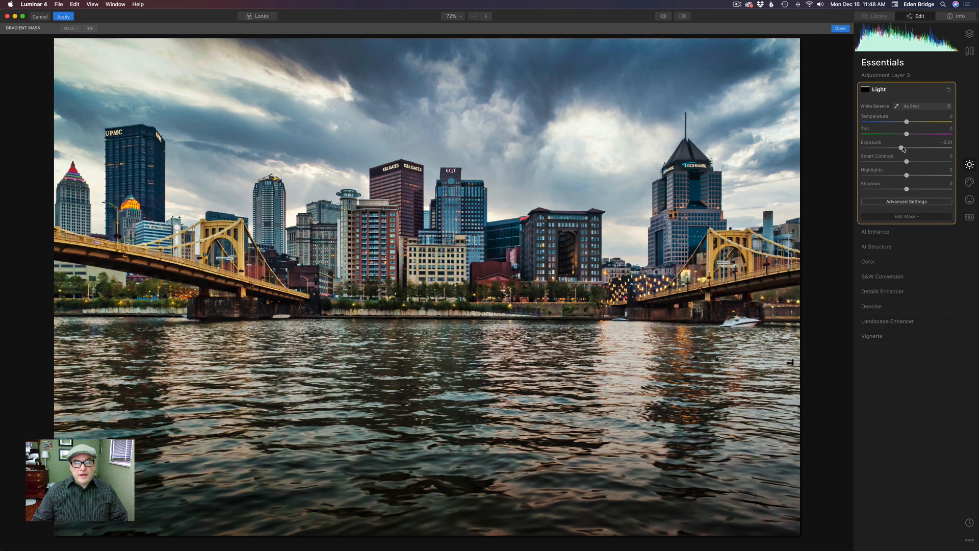
left_click(664, 16)
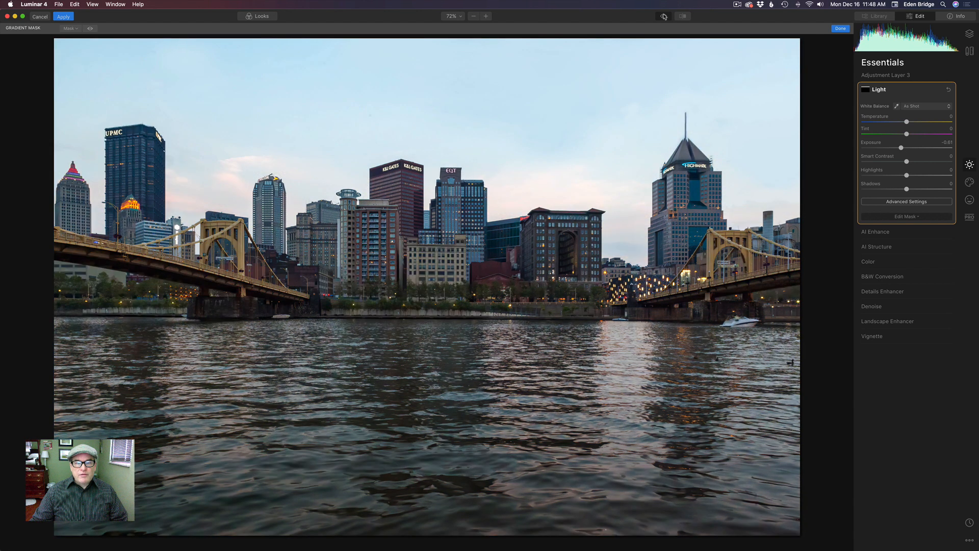
left_click(664, 16)
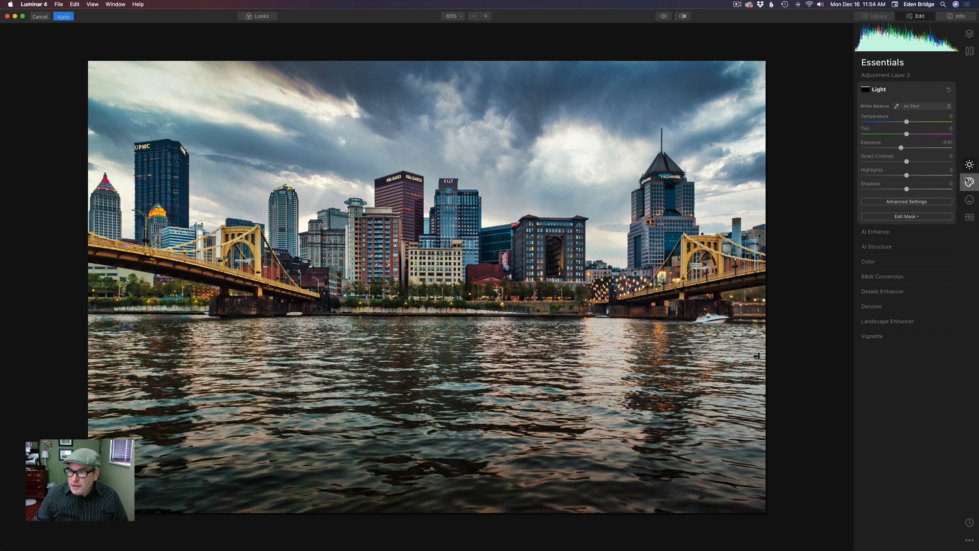
Set Details Enhancer's Large Details to 52 and Medium Details to 12 on Adjustment Layer 3, checking the effect off and on.
left_click(901, 292)
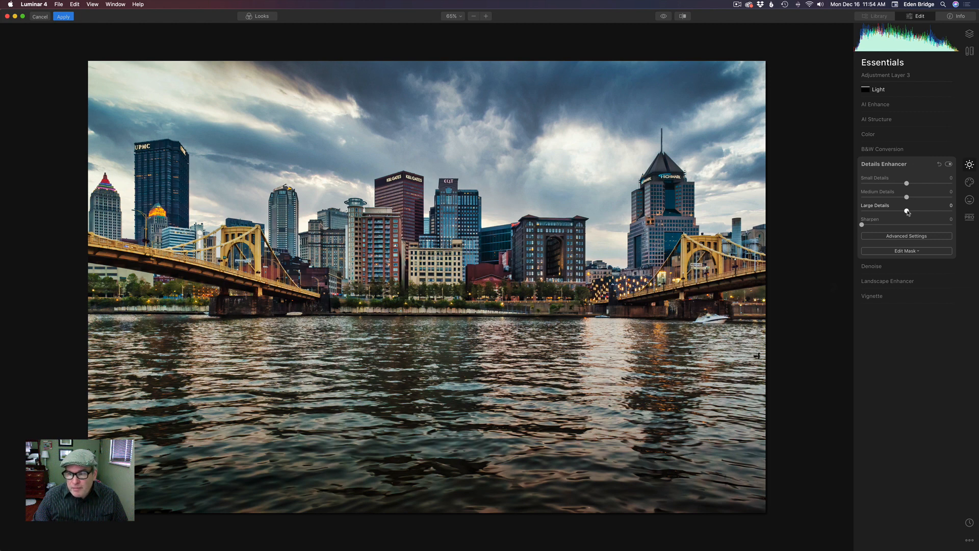
left_click_drag(907, 212, 912, 214)
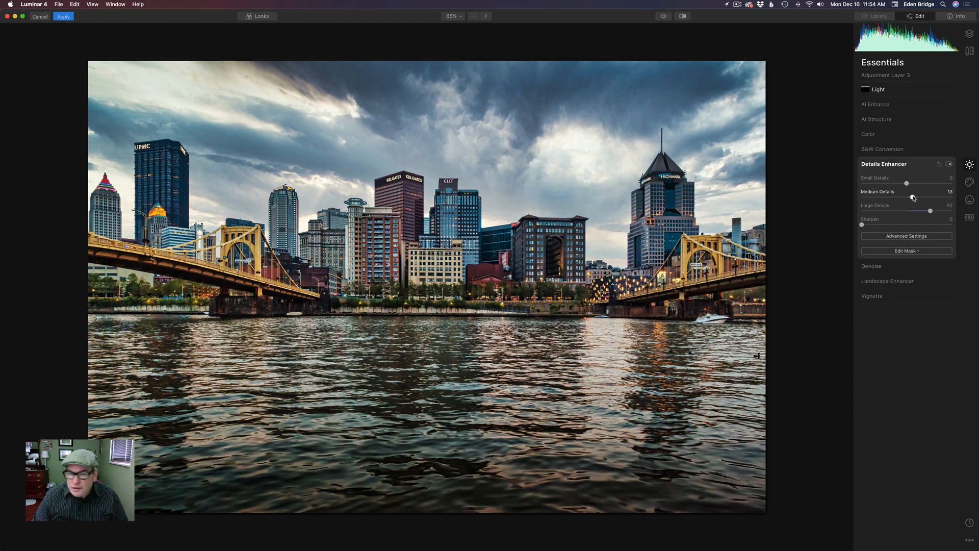
left_click(949, 164)
left_click(949, 164)
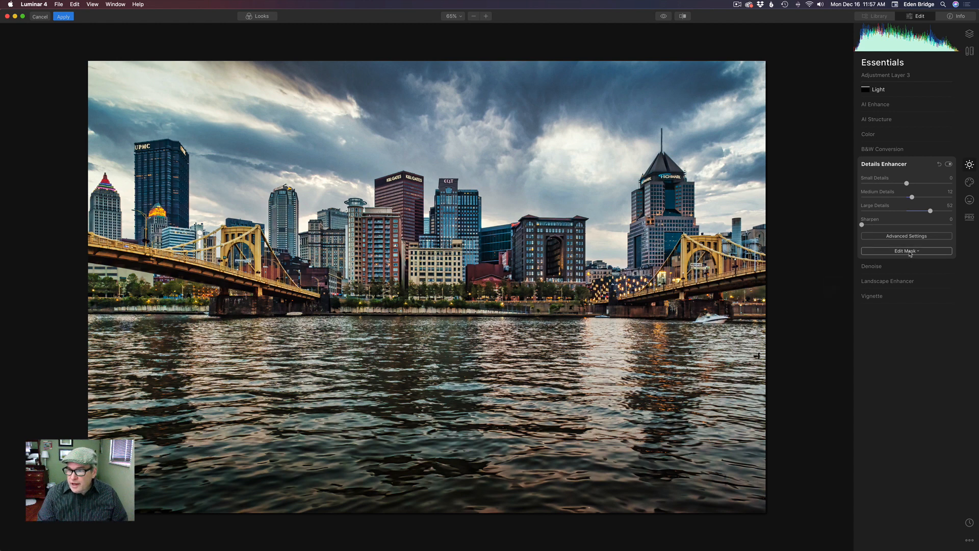
Paint a Details Enhancer brush mask at size 64 over the city buildings, bridges and shoreline, with the mask overlay shown.
left_click(910, 252)
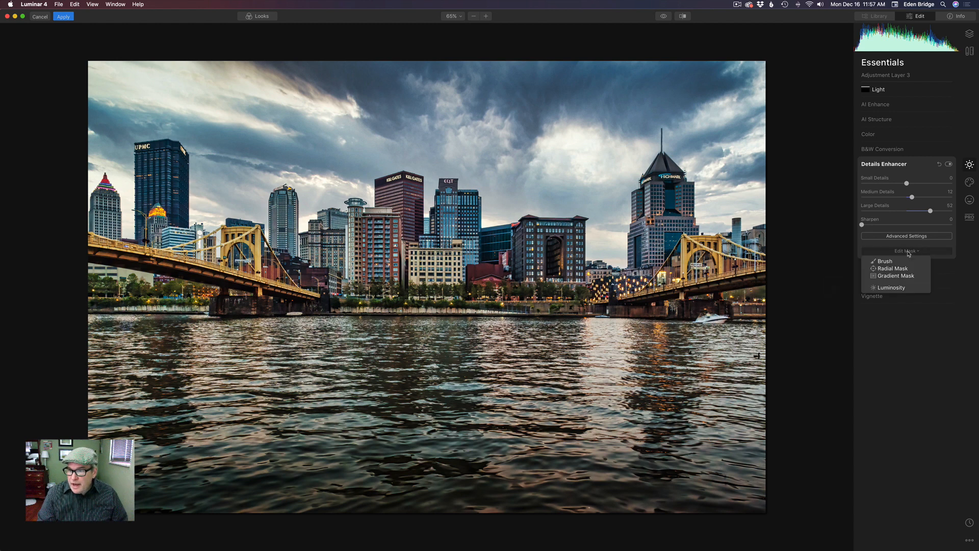
left_click(896, 262)
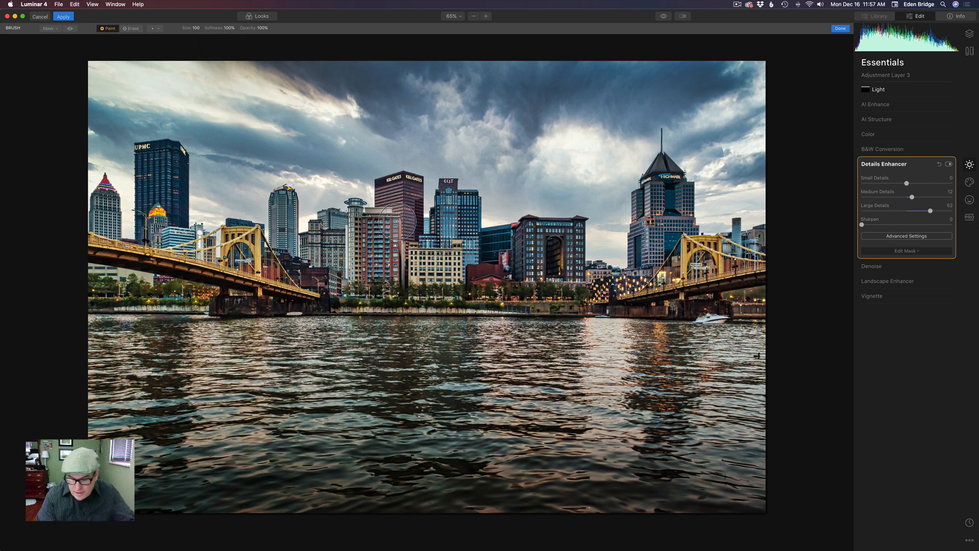
key("bracketleft")
key("bracketleft")
key("bracketleft")
key("bracketleft")
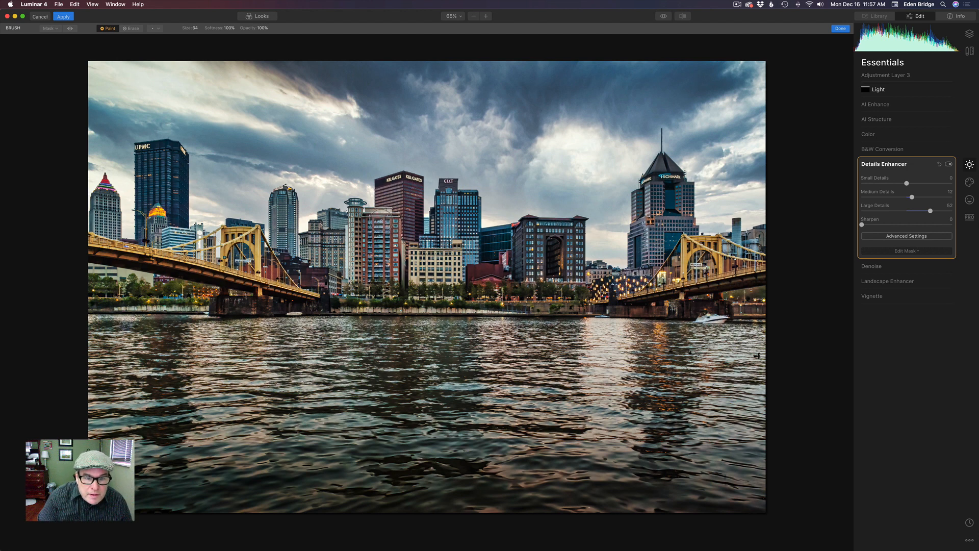
mouse_move(408, 247)
left_mouse_down()
mouse_move(406, 271)
mouse_move(403, 259)
left_mouse_up()
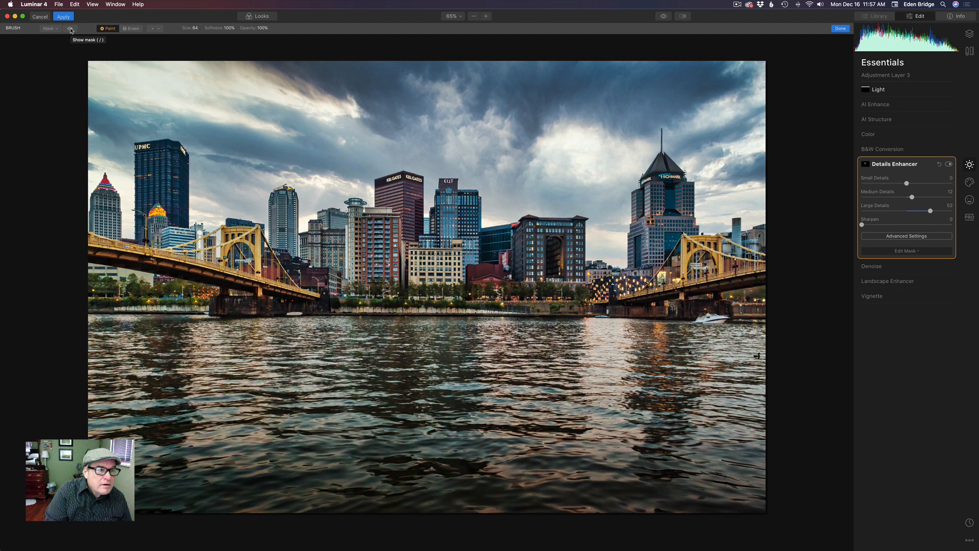
left_click(71, 28)
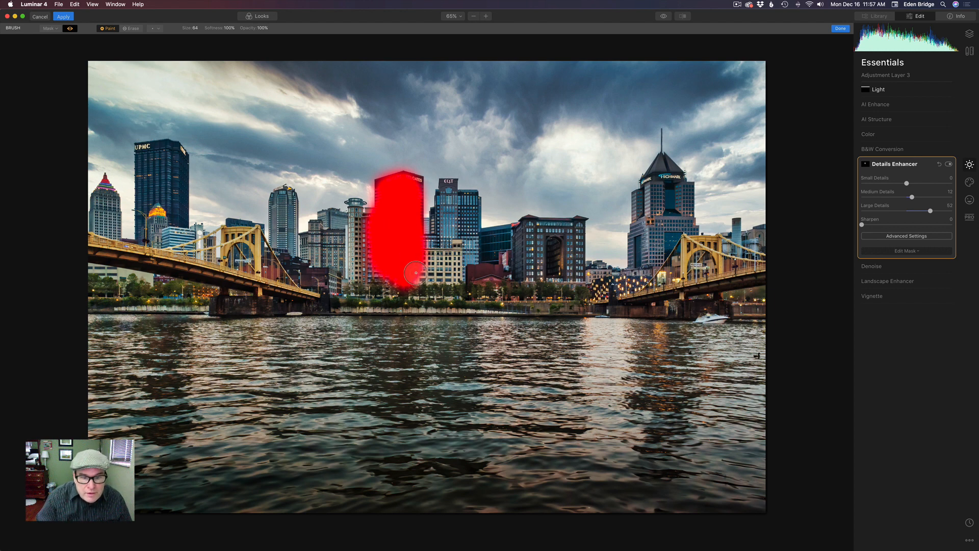
mouse_move(423, 283)
left_mouse_down()
mouse_move(383, 291)
mouse_move(427, 289)
mouse_move(432, 232)
mouse_move(449, 200)
mouse_move(453, 226)
mouse_move(462, 215)
mouse_move(459, 287)
mouse_move(471, 291)
mouse_move(456, 296)
mouse_move(535, 294)
mouse_move(498, 287)
mouse_move(488, 273)
mouse_move(493, 247)
mouse_move(484, 243)
mouse_move(531, 235)
mouse_move(574, 239)
mouse_move(579, 287)
mouse_move(541, 287)
mouse_move(524, 264)
mouse_move(556, 254)
mouse_move(529, 258)
mouse_move(567, 288)
mouse_move(595, 282)
mouse_move(592, 273)
mouse_move(606, 284)
mouse_move(639, 281)
mouse_move(656, 189)
mouse_move(680, 192)
mouse_move(682, 220)
mouse_move(665, 275)
mouse_move(767, 259)
mouse_move(682, 258)
mouse_move(747, 244)
left_mouse_up()
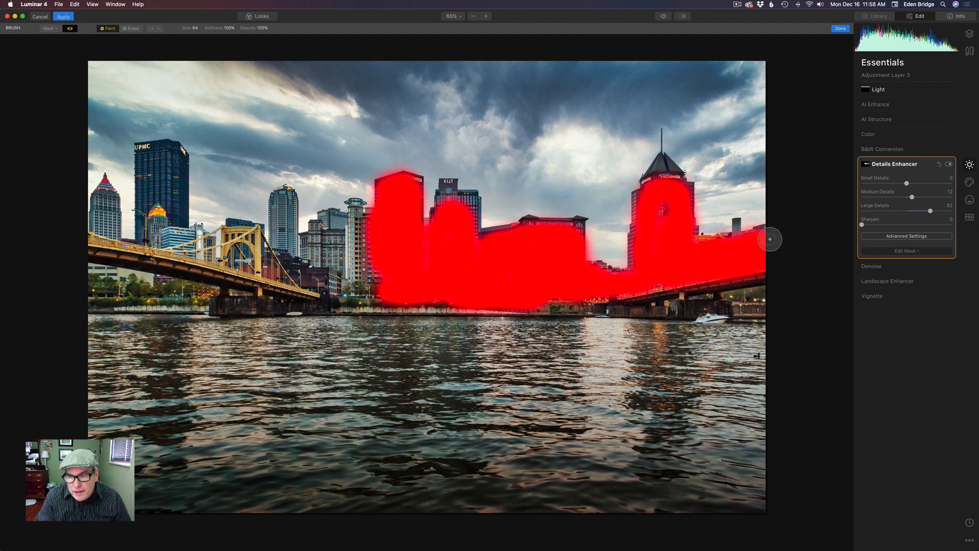
mouse_move(362, 225)
left_mouse_down()
mouse_move(329, 234)
mouse_move(383, 253)
mouse_move(326, 270)
mouse_move(353, 292)
mouse_move(366, 282)
mouse_move(250, 278)
mouse_move(288, 265)
mouse_move(280, 199)
mouse_move(278, 250)
mouse_move(267, 256)
mouse_move(241, 229)
mouse_move(230, 258)
mouse_move(207, 262)
mouse_move(200, 237)
mouse_move(176, 246)
mouse_move(163, 215)
mouse_move(174, 214)
mouse_move(171, 151)
mouse_move(174, 189)
mouse_move(168, 152)
mouse_move(148, 153)
mouse_move(153, 254)
mouse_move(98, 244)
mouse_move(101, 197)
mouse_move(115, 271)
mouse_move(201, 293)
mouse_move(130, 289)
mouse_move(161, 298)
mouse_move(307, 294)
mouse_move(182, 271)
mouse_move(719, 302)
mouse_move(721, 290)
mouse_move(759, 279)
left_mouse_up()
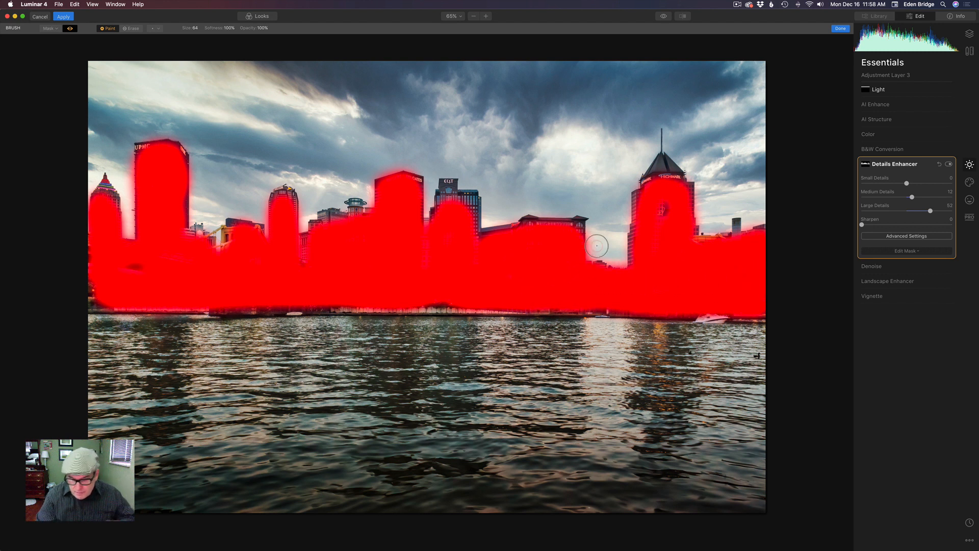
Reduce the brush size to 18 and fill the mask into the spired tower's roof, small rooftops and the leftmost towers.
key("bracketleft")
key("bracketleft")
key("bracketleft")
key("bracketleft")
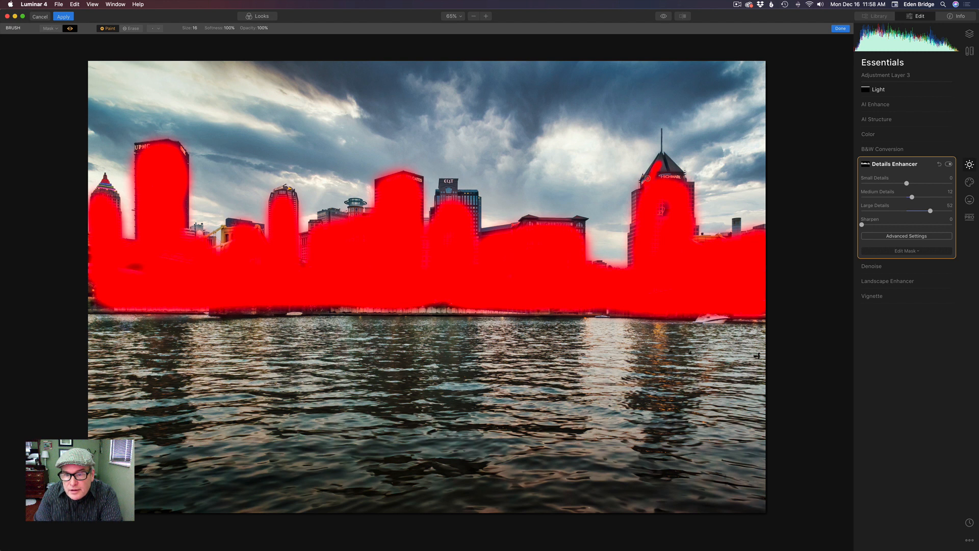
mouse_move(673, 164)
left_mouse_down()
mouse_move(681, 173)
mouse_move(664, 177)
left_mouse_up()
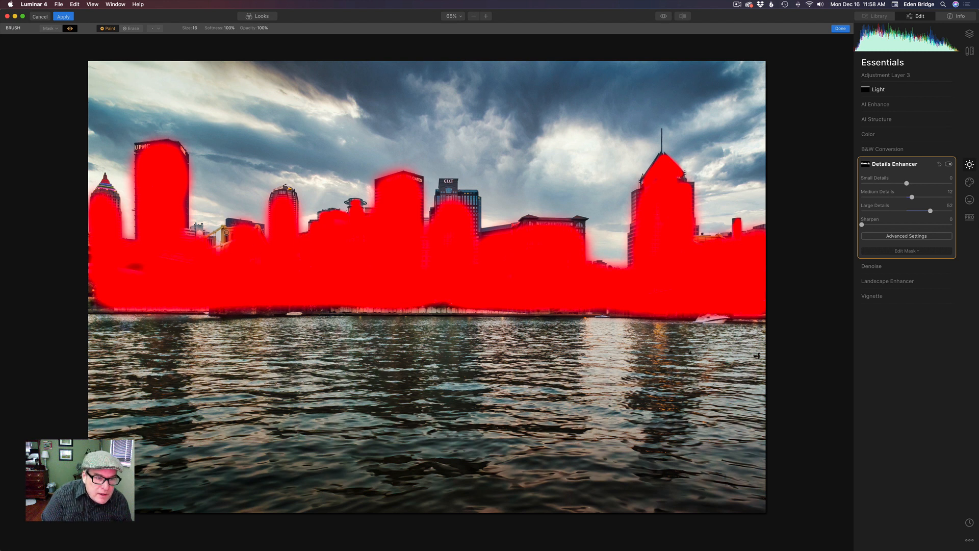
left_click_drag(225, 231, 225, 235)
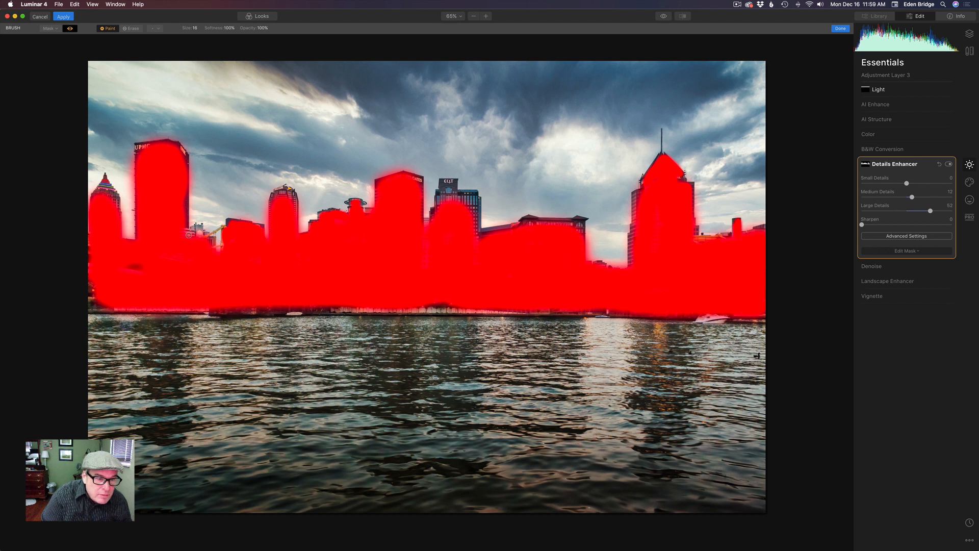
left_click_drag(202, 238, 212, 242)
left_click_drag(144, 266, 135, 269)
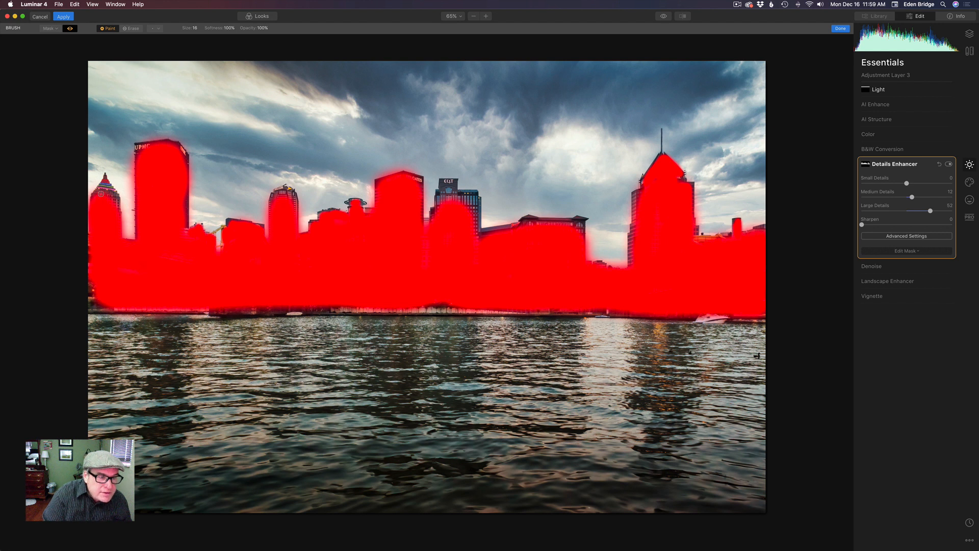
left_click_drag(110, 193, 115, 207)
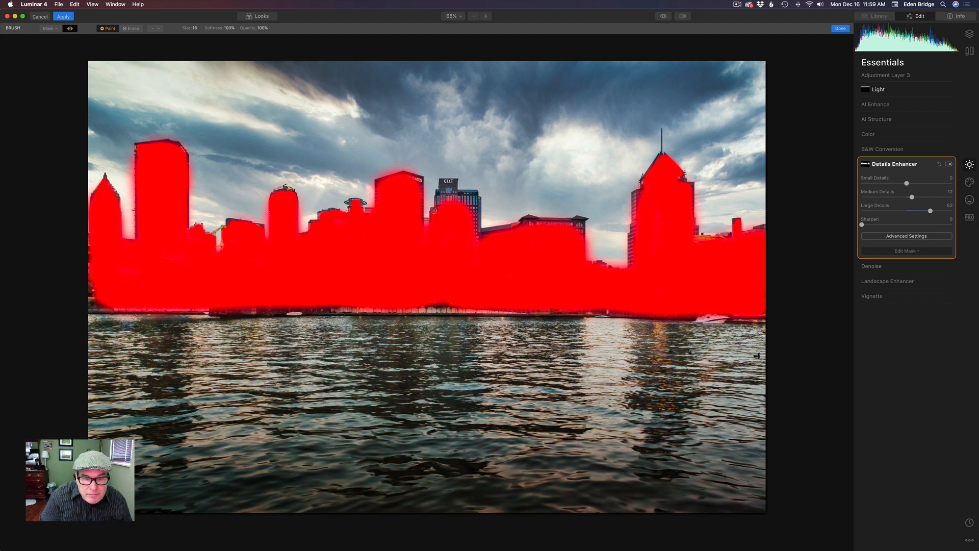
Extend the brush mask to the tops and edges of the central buildings, the spired tower's sides and the right bridge.
mouse_move(440, 198)
left_mouse_down()
mouse_move(455, 182)
mouse_move(452, 198)
mouse_move(444, 184)
mouse_move(451, 201)
mouse_move(453, 189)
mouse_move(475, 198)
mouse_move(473, 240)
mouse_move(467, 203)
mouse_move(464, 213)
mouse_move(457, 205)
mouse_move(473, 209)
mouse_move(473, 239)
mouse_move(491, 236)
mouse_move(472, 241)
mouse_move(504, 237)
mouse_move(479, 279)
mouse_move(509, 268)
mouse_move(504, 230)
mouse_move(479, 233)
mouse_move(580, 229)
left_mouse_up()
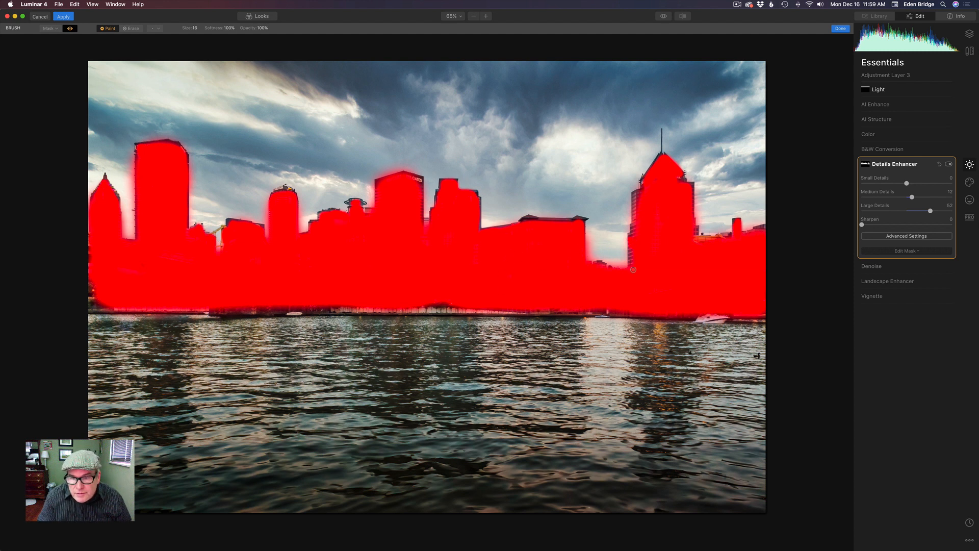
mouse_move(636, 223)
left_mouse_down()
mouse_move(642, 193)
mouse_move(643, 214)
left_mouse_up()
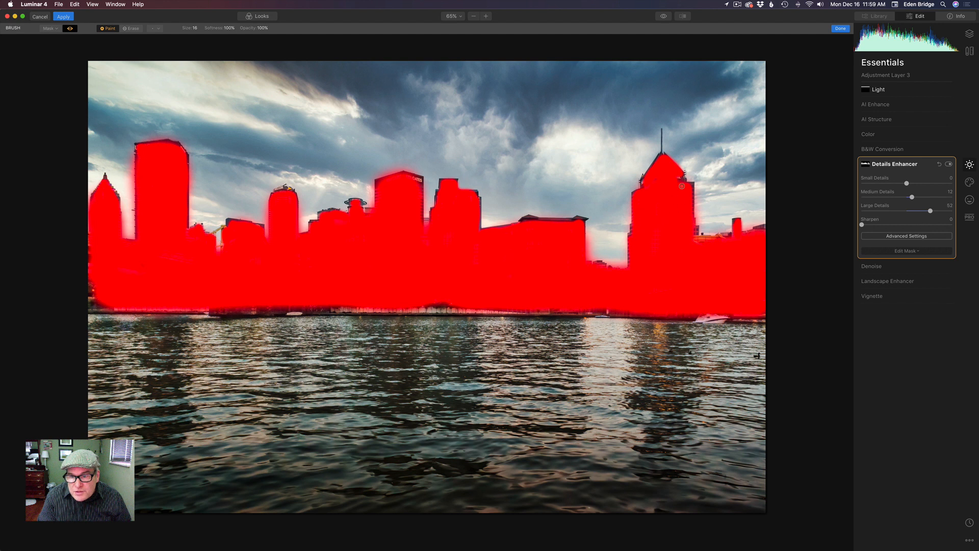
mouse_move(692, 227)
left_mouse_down()
mouse_move(714, 240)
mouse_move(760, 230)
left_mouse_up()
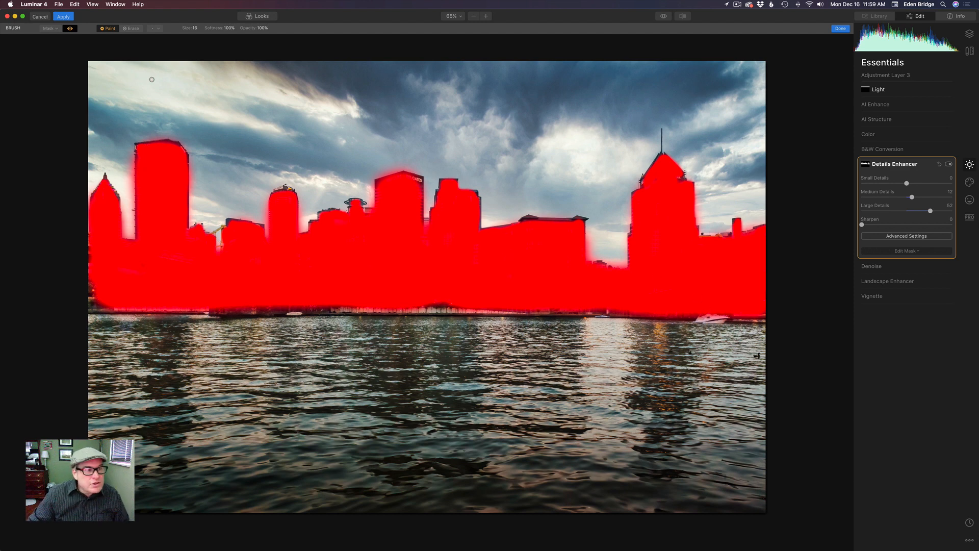
Hide the mask overlay, compare the masked Details Enhancer effect off and on, leave it on and finish the mask editing.
left_click(70, 28)
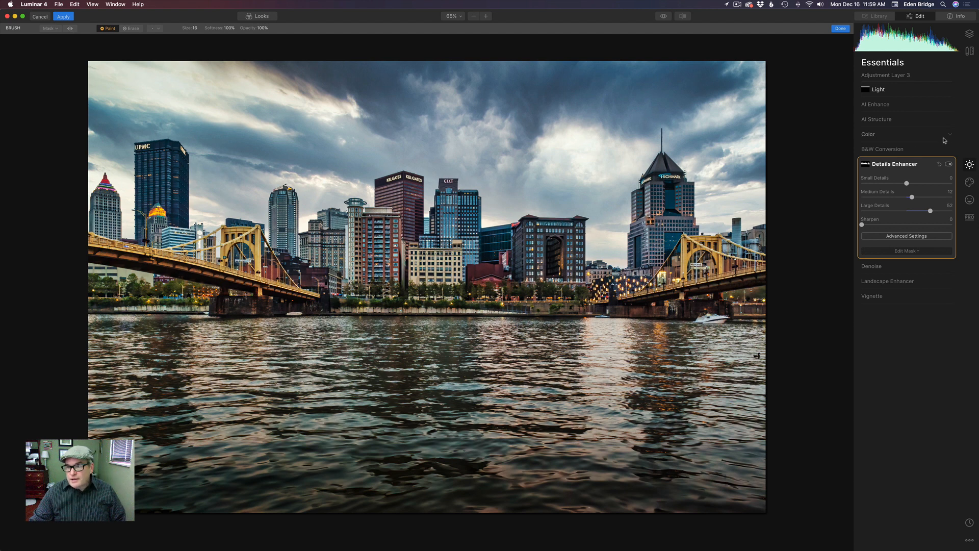
left_click(950, 164)
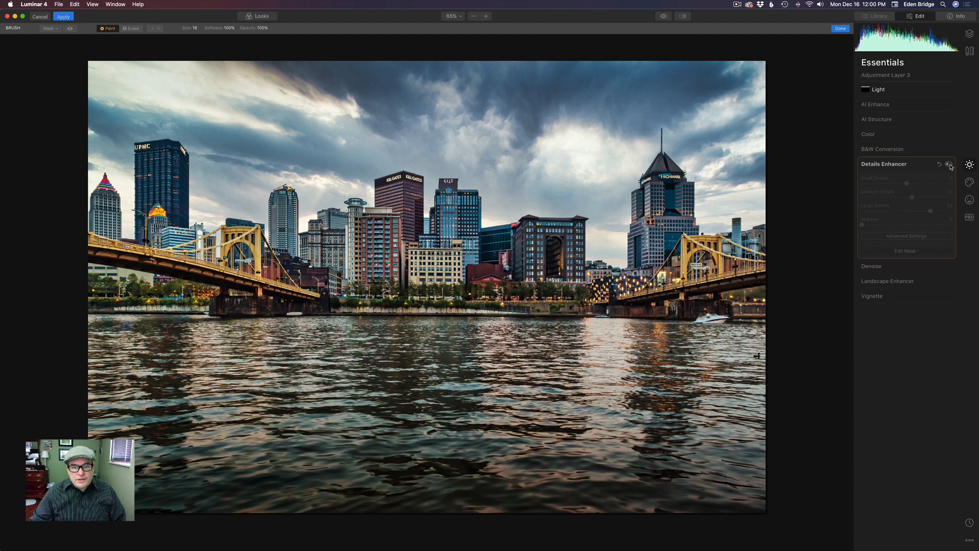
left_click(949, 164)
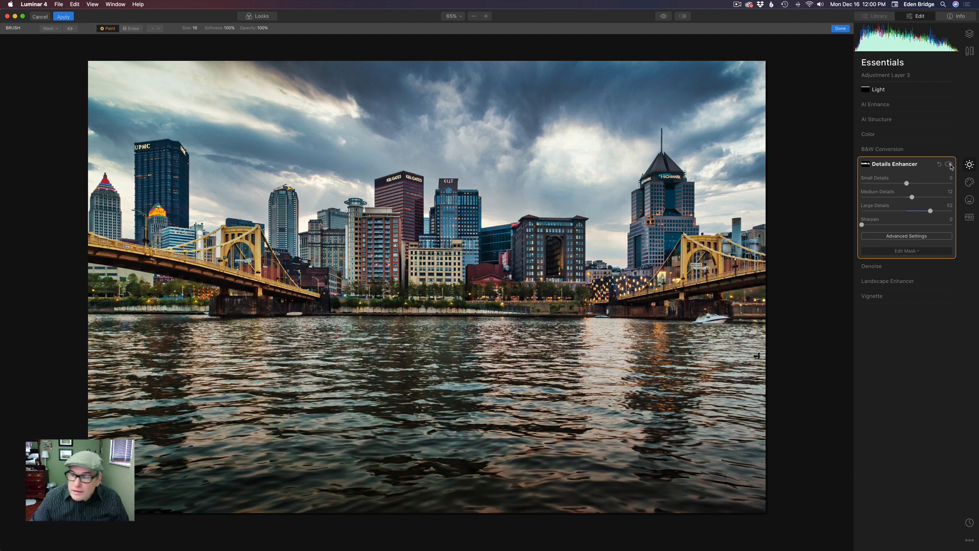
left_click(949, 164)
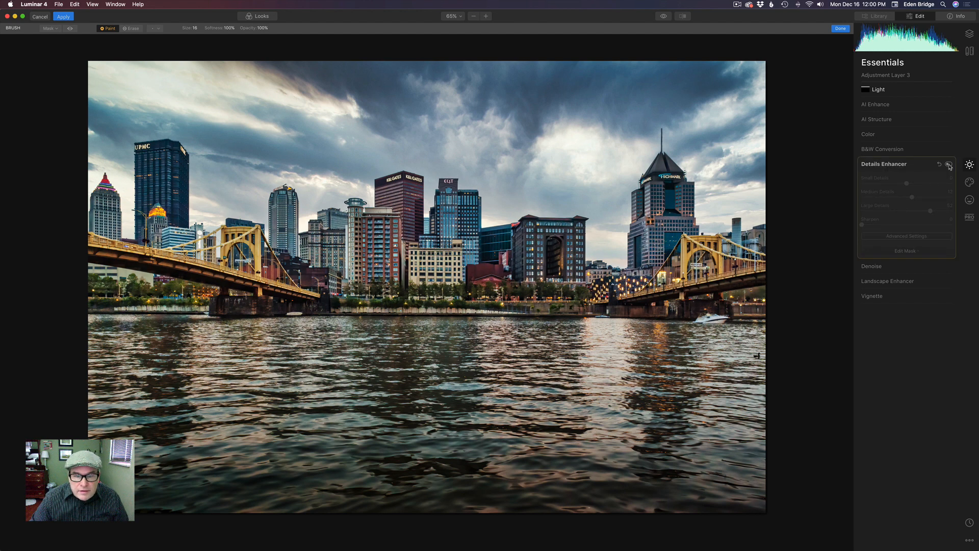
left_click(950, 164)
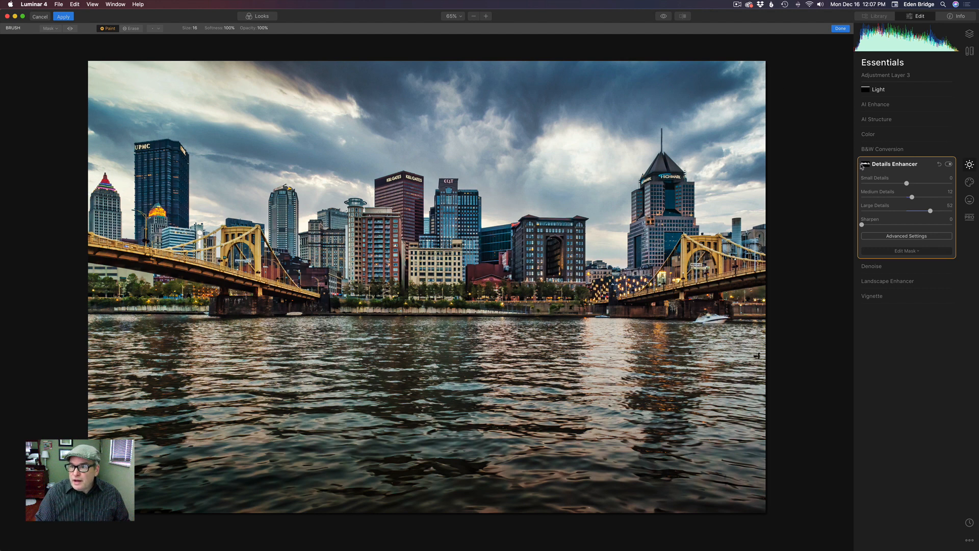
left_click(841, 28)
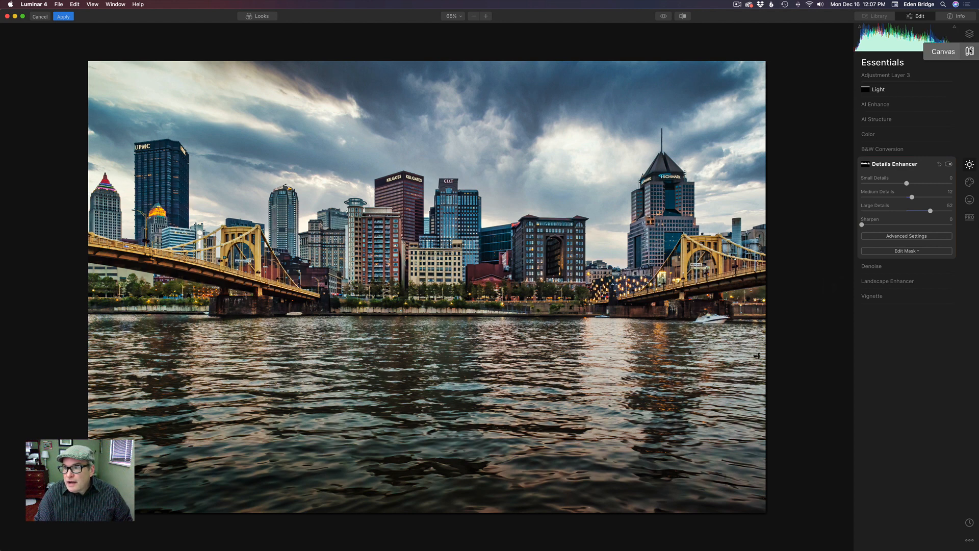
Erase the small dark distraction from the water near the photo's right edge using the Erase tool.
left_click(970, 51)
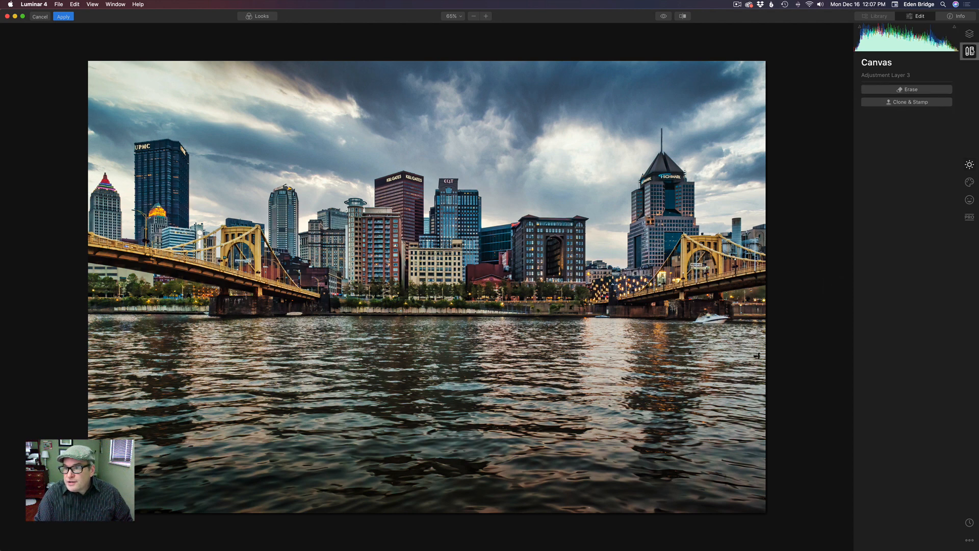
left_click(915, 90)
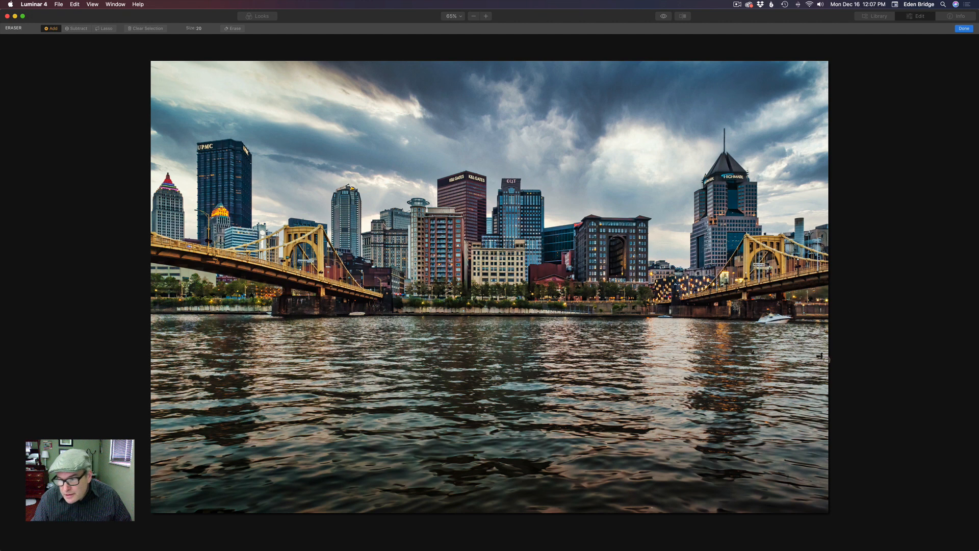
left_click(819, 358)
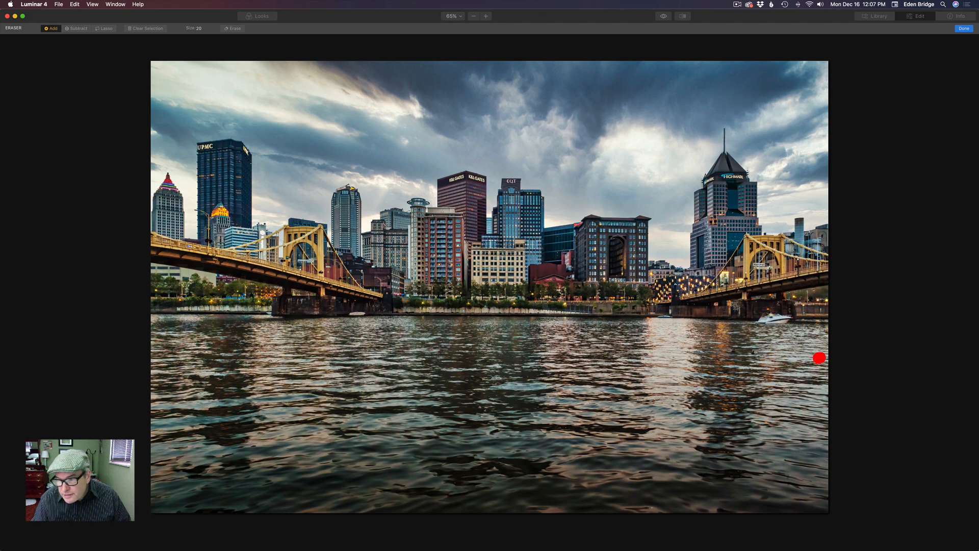
left_click(236, 29)
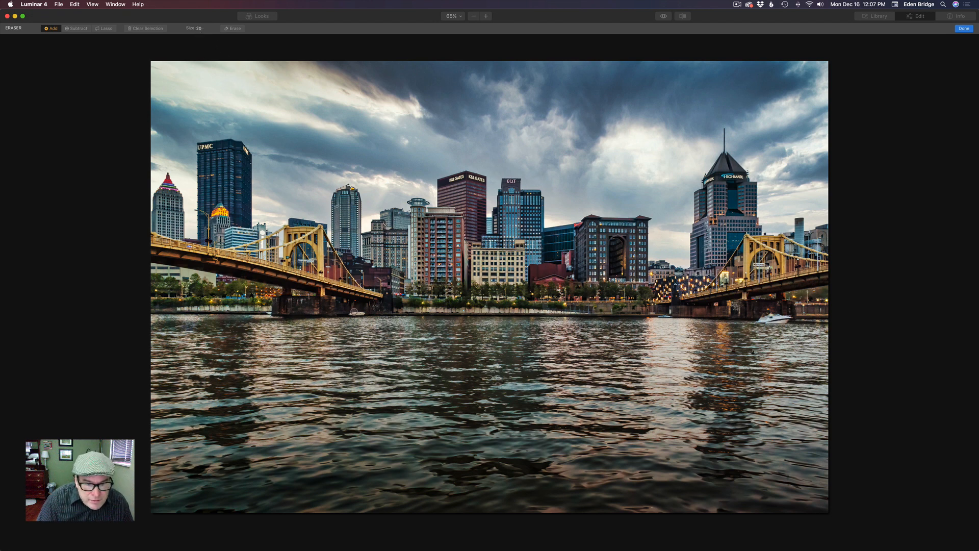
Erase the small boats on the waterline beside the left bridge pier and under the right bridge, and finish erasing.
left_click(351, 314)
left_click_drag(351, 314, 365, 314)
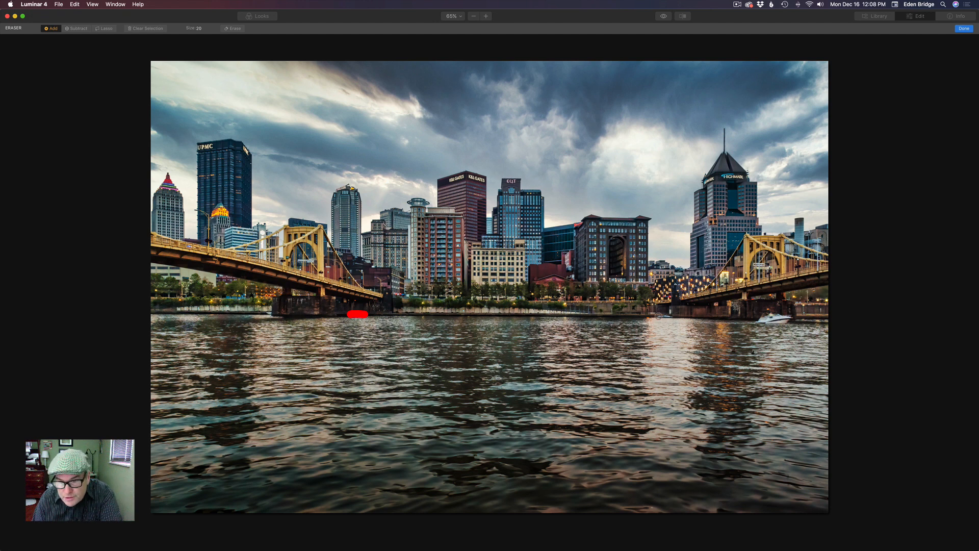
left_click_drag(659, 317, 667, 318)
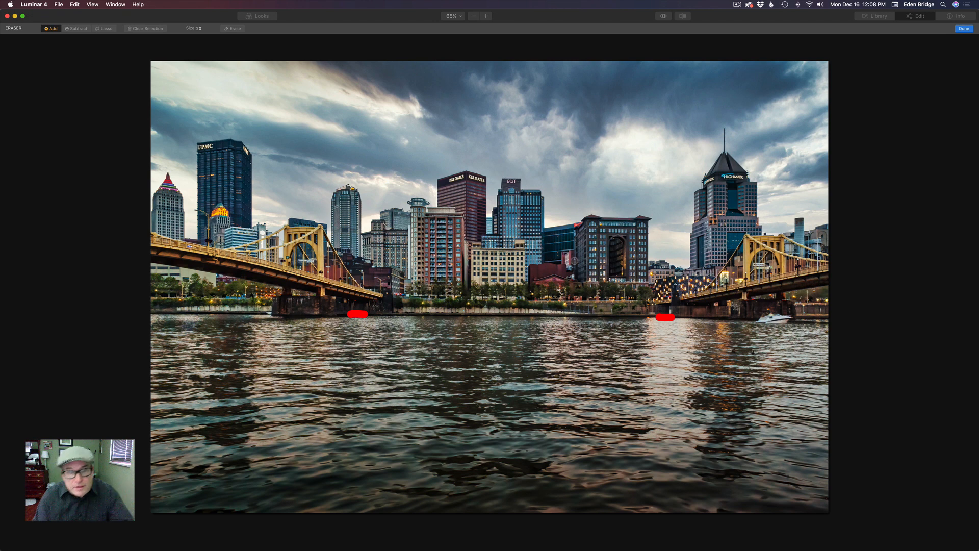
left_click(233, 29)
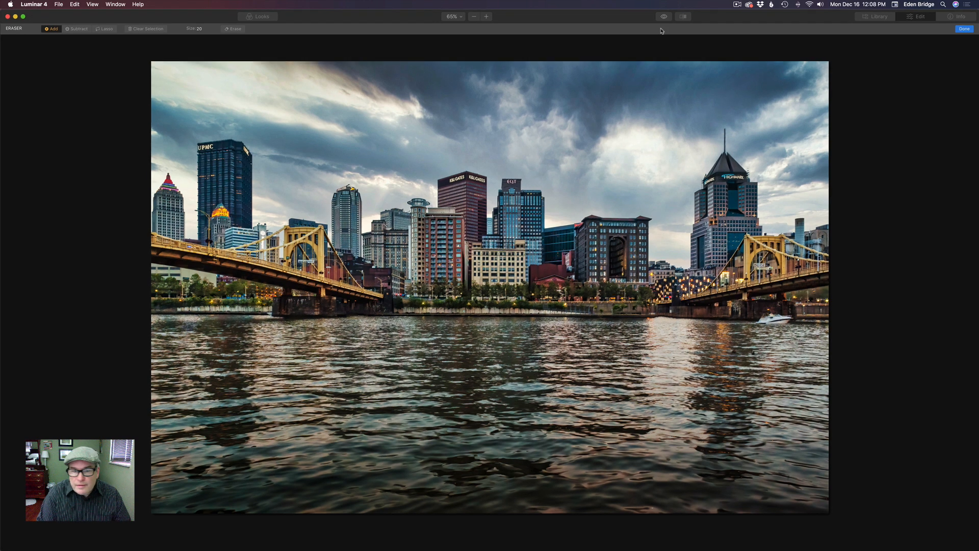
left_click(965, 29)
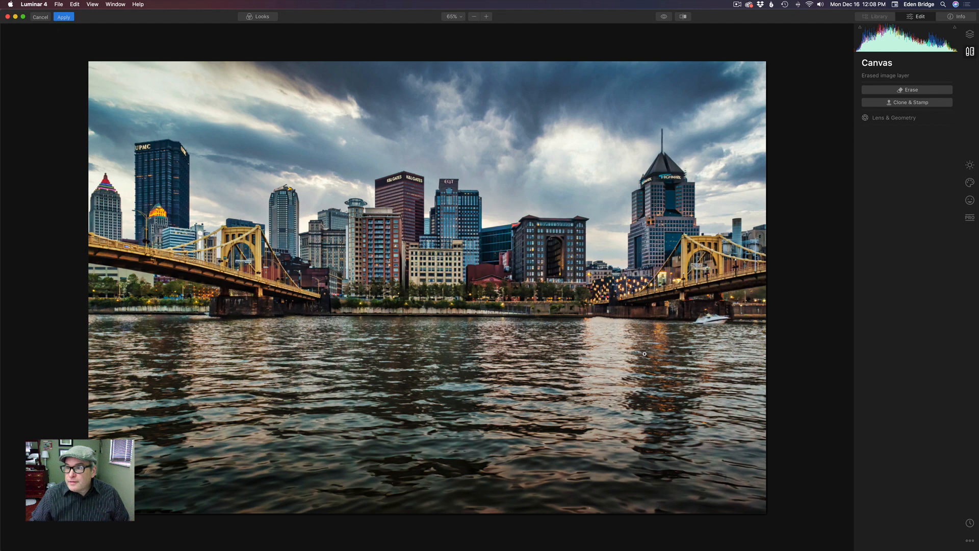
Show the layer stack and compare the original and edited skyline with a movable before/after split, and close the comparison.
left_click(971, 34)
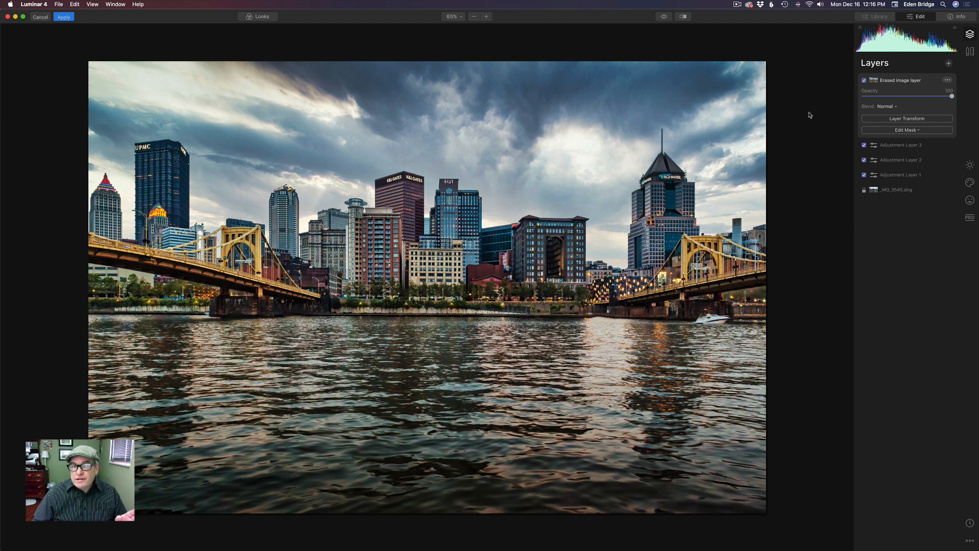
left_click(683, 16)
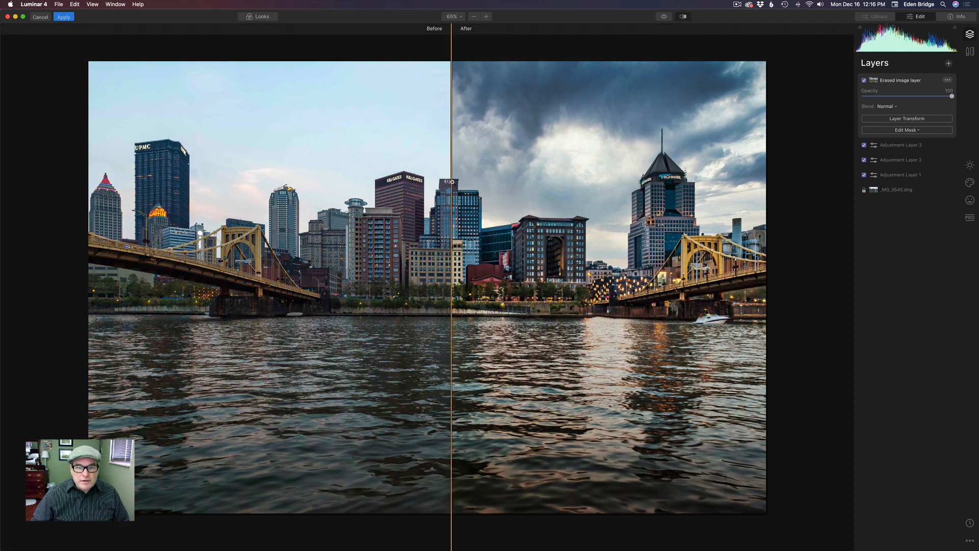
left_click_drag(452, 181, 219, 156)
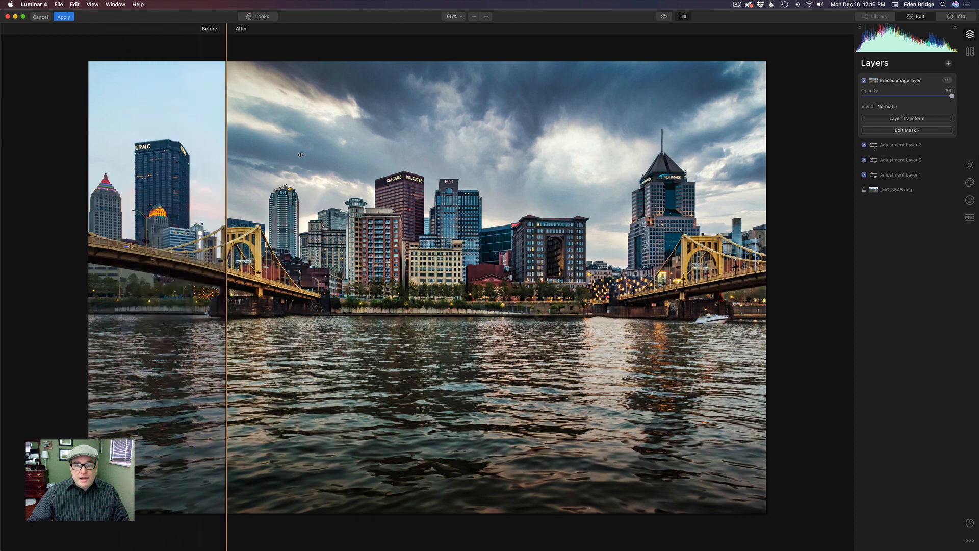
left_click_drag(300, 155, 458, 141)
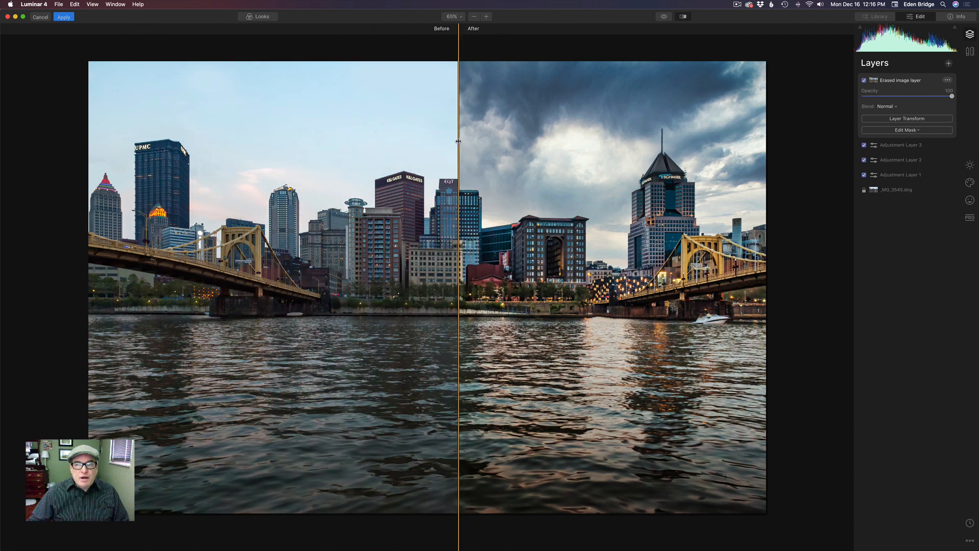
left_click(682, 18)
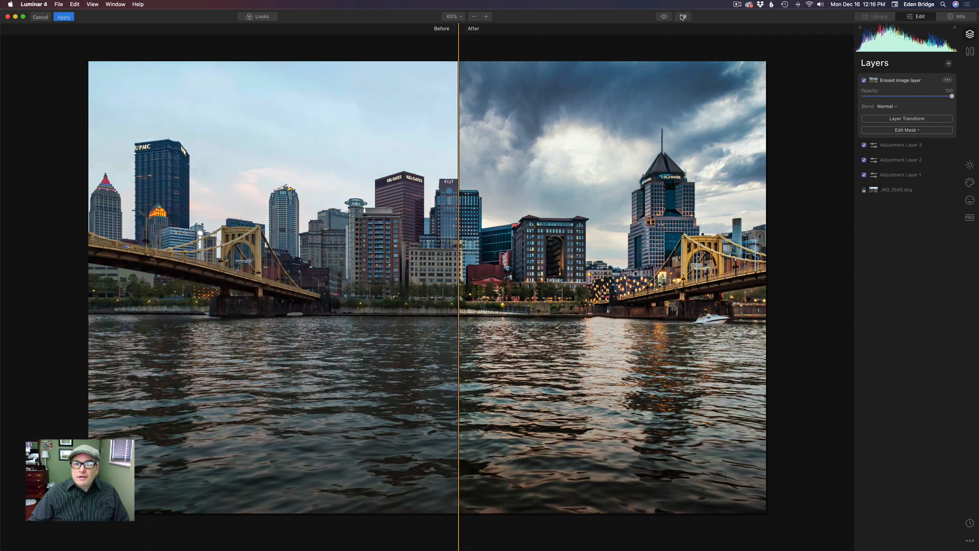
Apply the finished Luminar edits to the photo's layer and return to Photoshop.
left_click(64, 18)
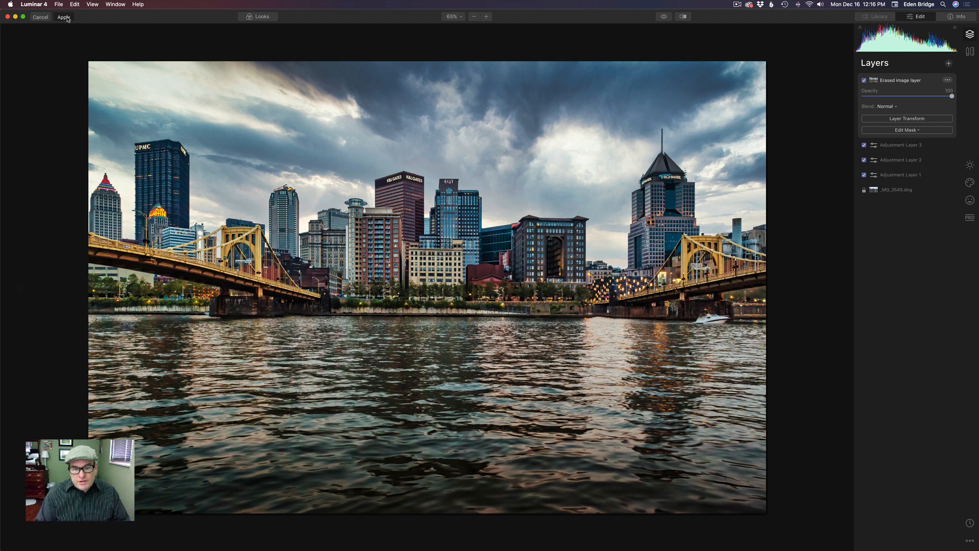
left_click(65, 18)
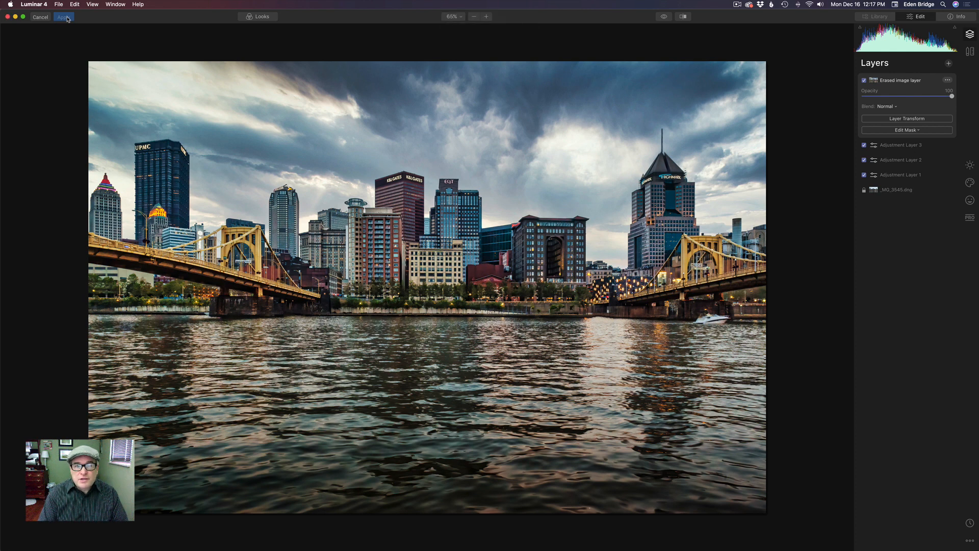
left_click(67, 19)
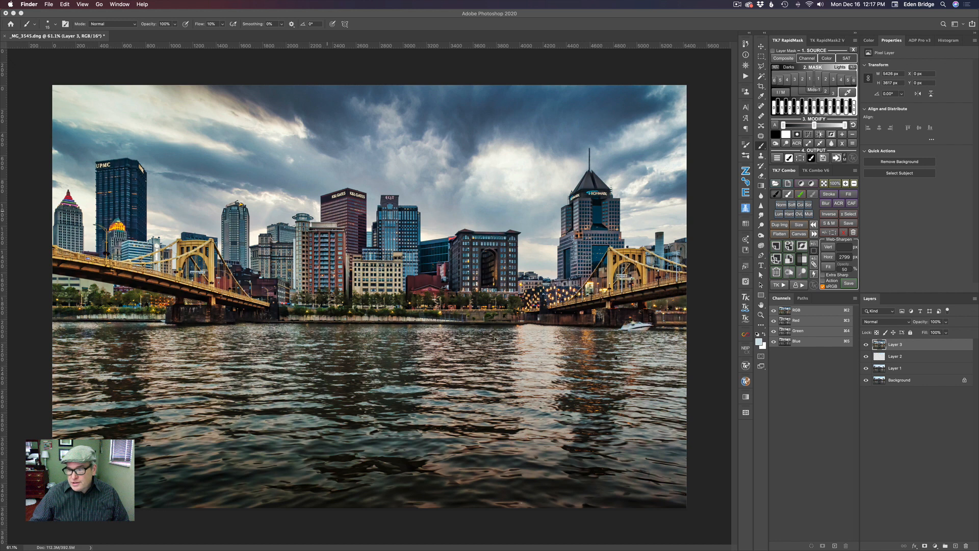
Compare the finished image with the original by toggling Layer 3 and repeatedly isolating the Background layer, leaving all layers shown.
left_click(866, 346)
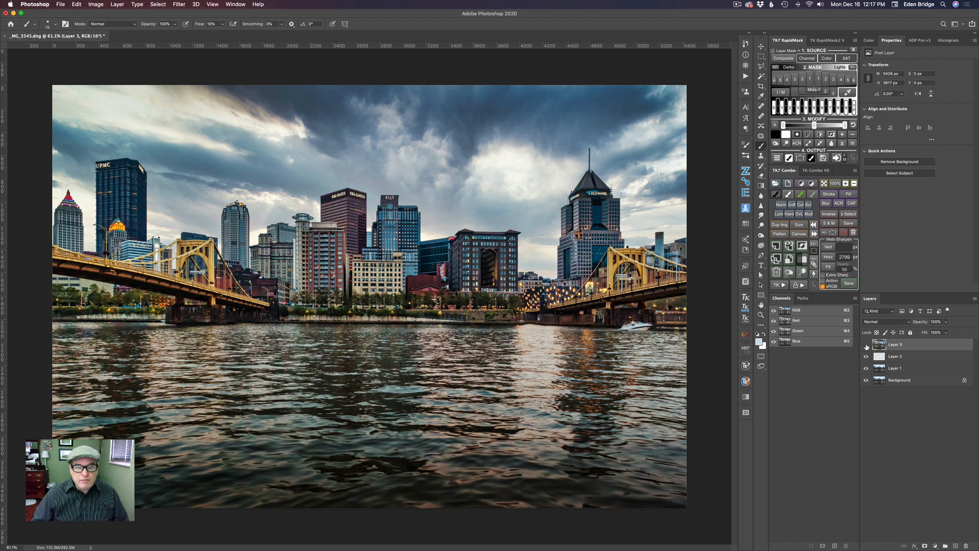
left_click(866, 345)
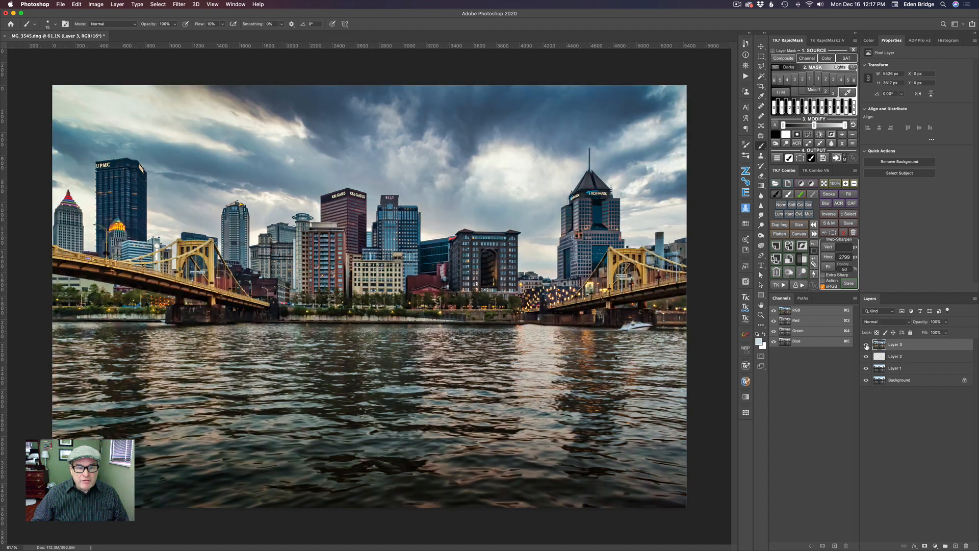
left_click(866, 381, "alt")
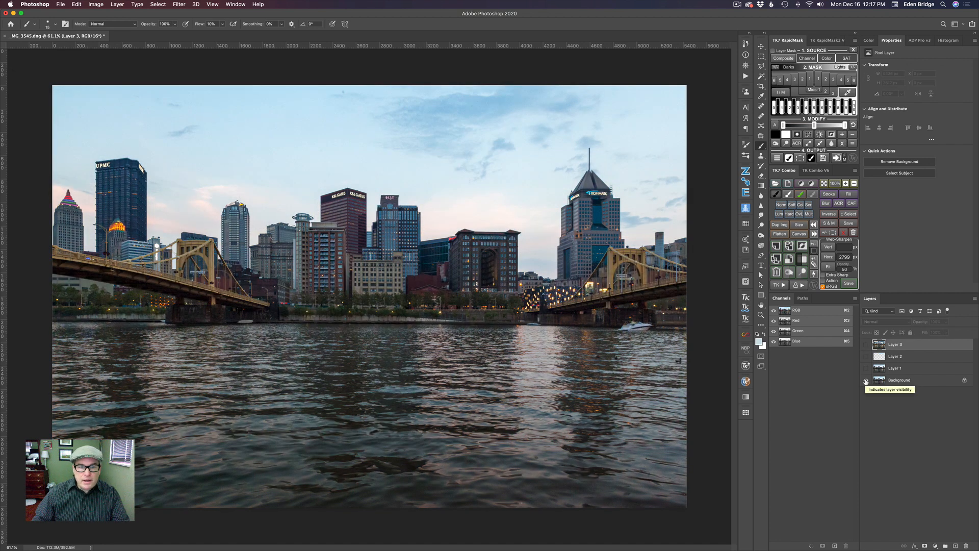
left_click(866, 381, "alt")
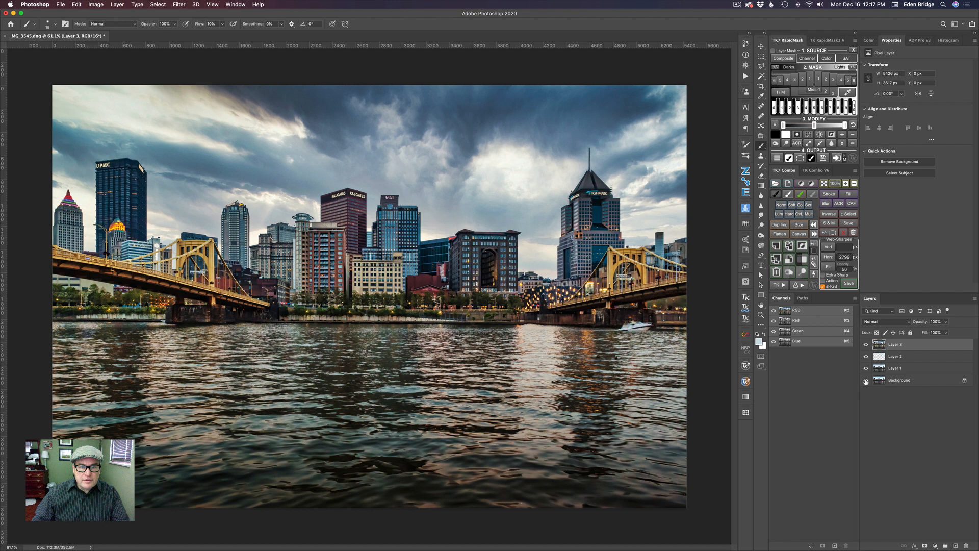
left_click(866, 381, "alt")
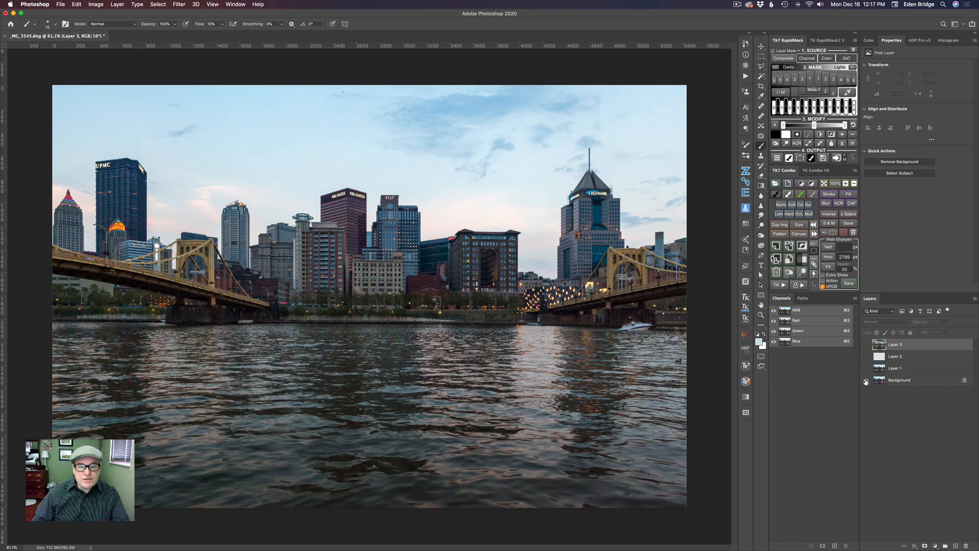
left_click(866, 382, "alt")
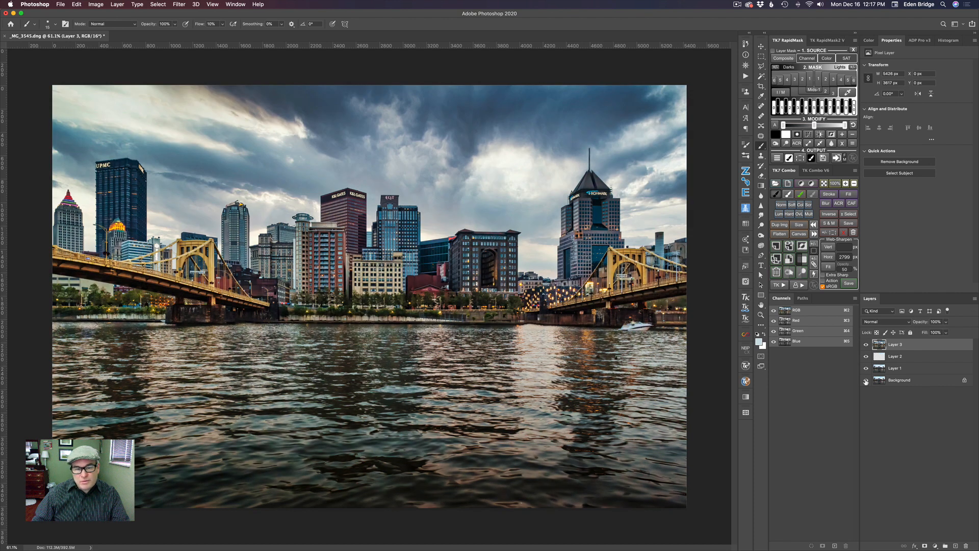
left_click(866, 381, "alt")
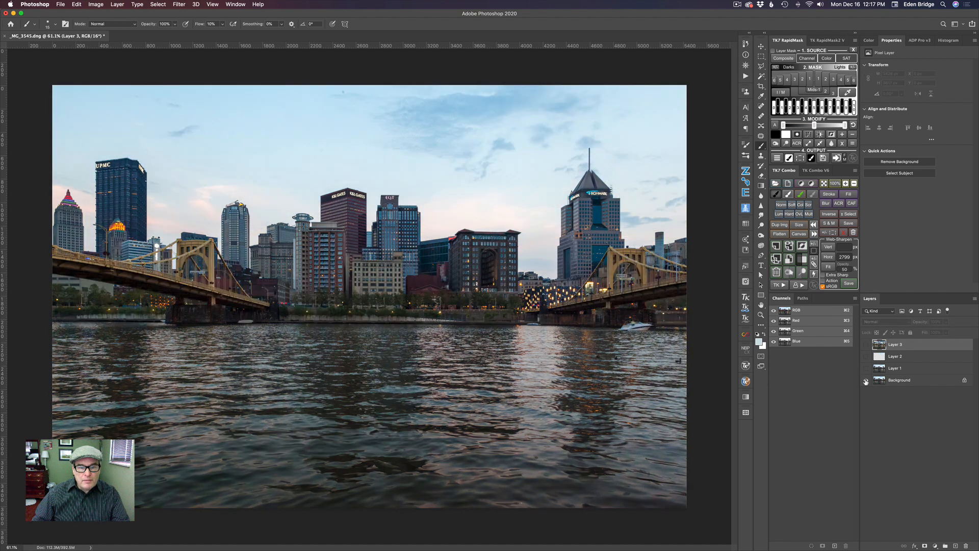
left_click(866, 382, "alt")
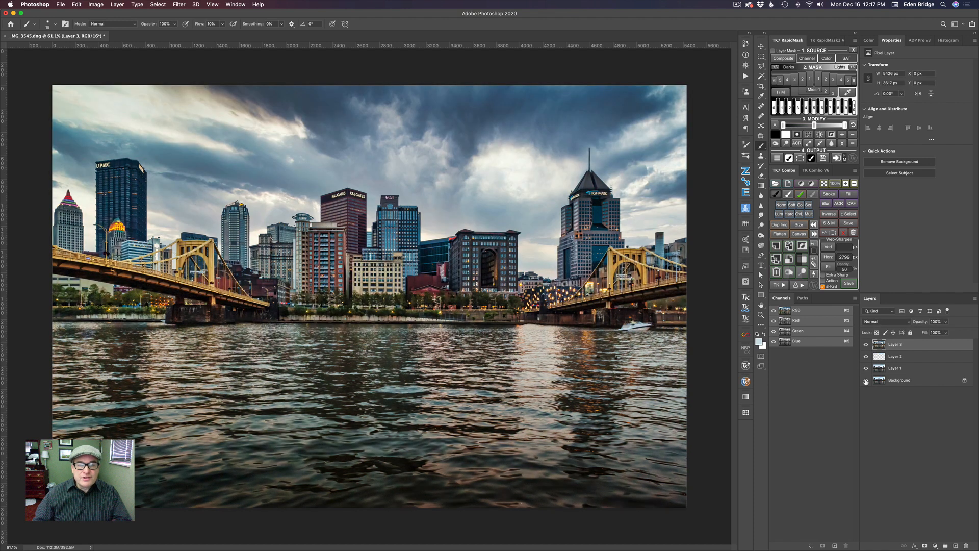